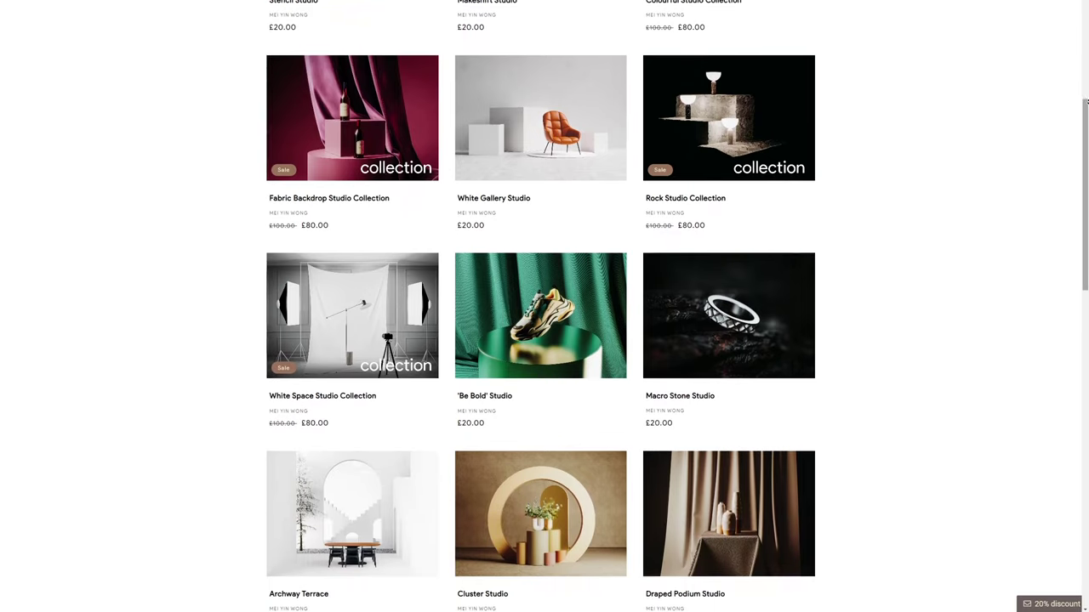
{"action": "scroll", "coordinate": [1087, 100], "scroll_direction": "down", "scroll_amount": 3}
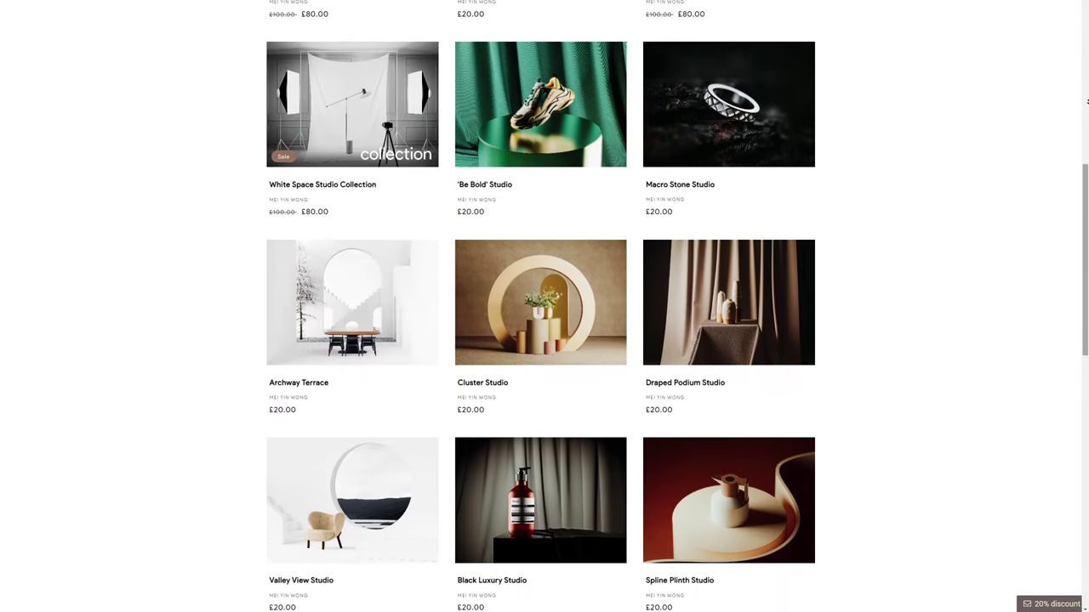
{"action": "scroll", "coordinate": [1087, 100], "scroll_direction": "down", "scroll_amount": 2}
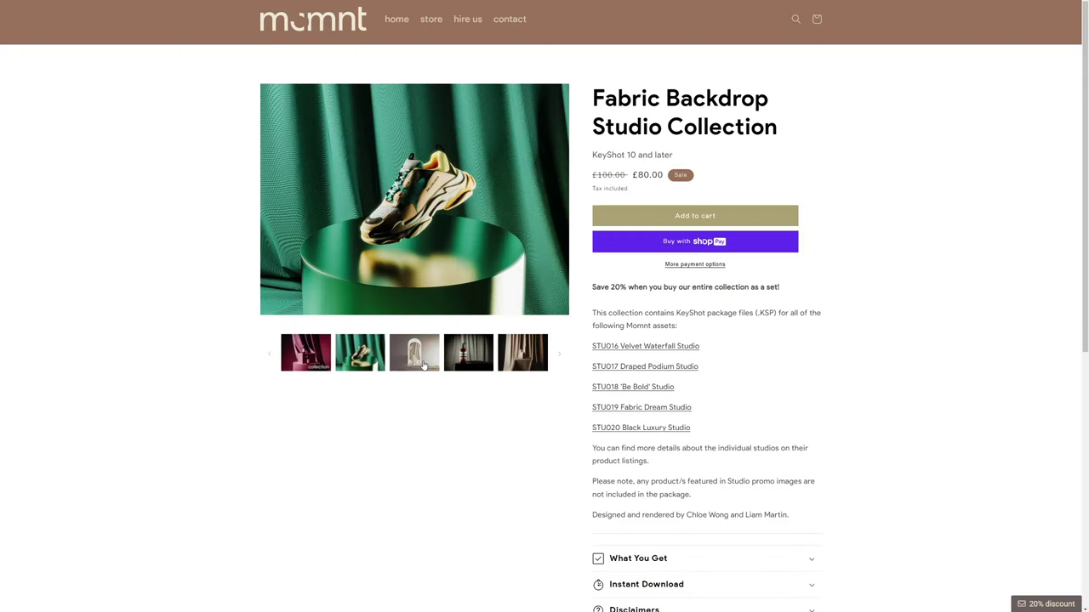
- Preview the arch scene, the red bottle on a black plinth, and the vases-and-curtains gallery images
{"action": "left_click", "coordinate": [425, 365]}
{"action": "left_click", "coordinate": [471, 365]}
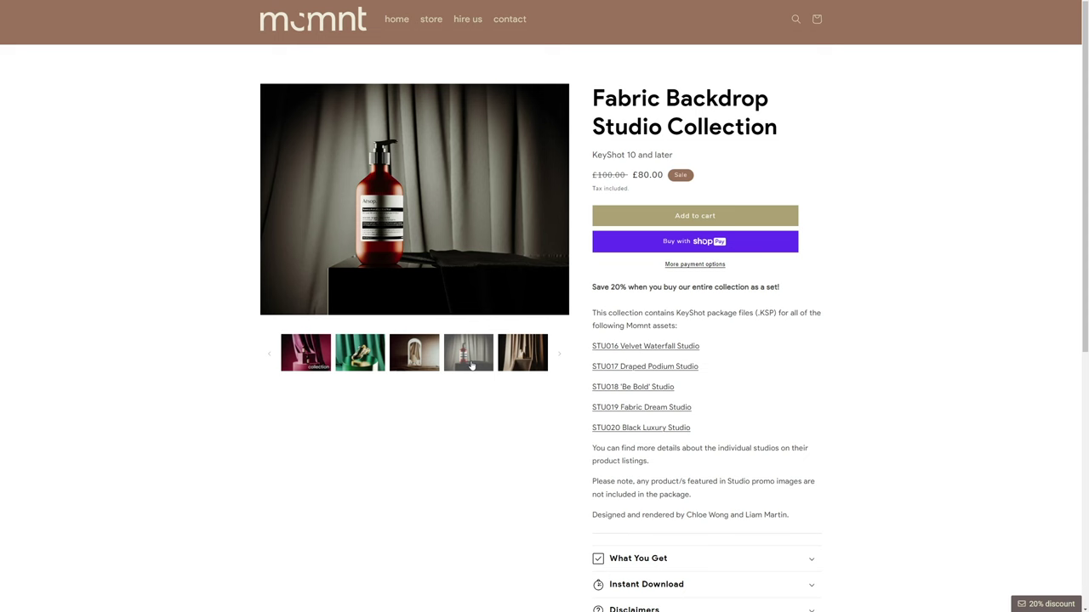
{"action": "left_click", "coordinate": [526, 364]}
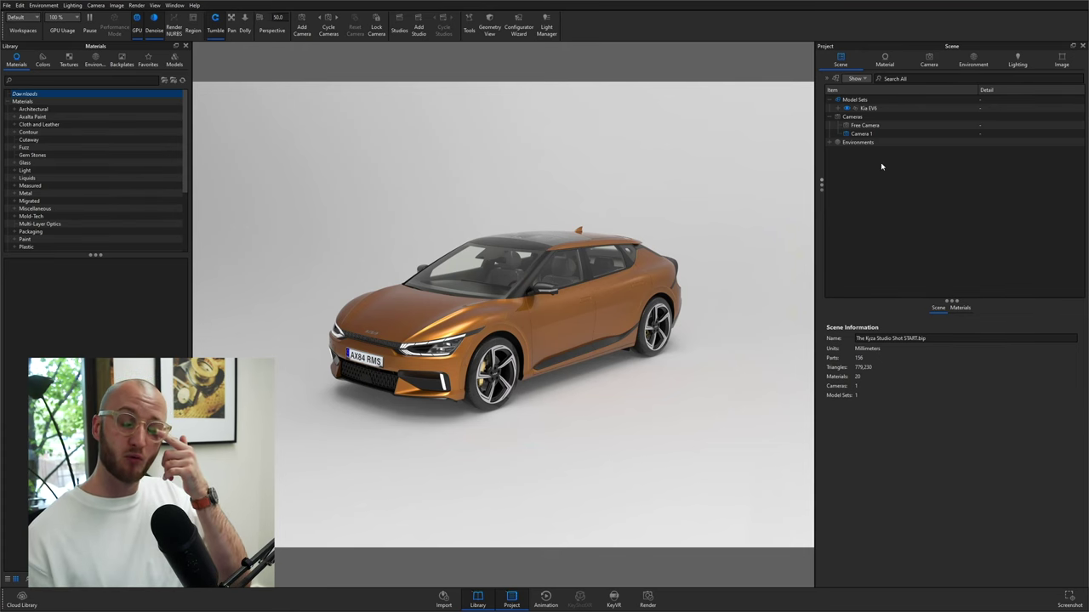
- Orbit Camera 1 lower around the EV6, set focal length to 60 mm, and save the view
{"action": "double_click", "coordinate": [861, 133]}
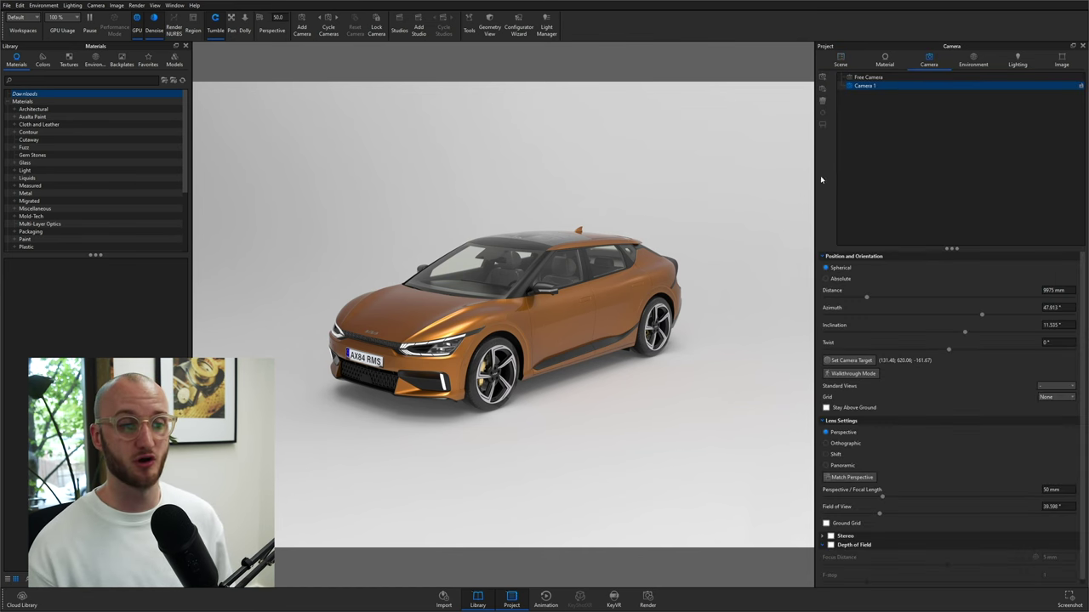
{"action": "mouse_move", "coordinate": [489, 337]}
{"action": "left_mouse_down"}
{"action": "mouse_move", "coordinate": [502, 321]}
{"action": "mouse_move", "coordinate": [491, 322]}
{"action": "left_mouse_up"}
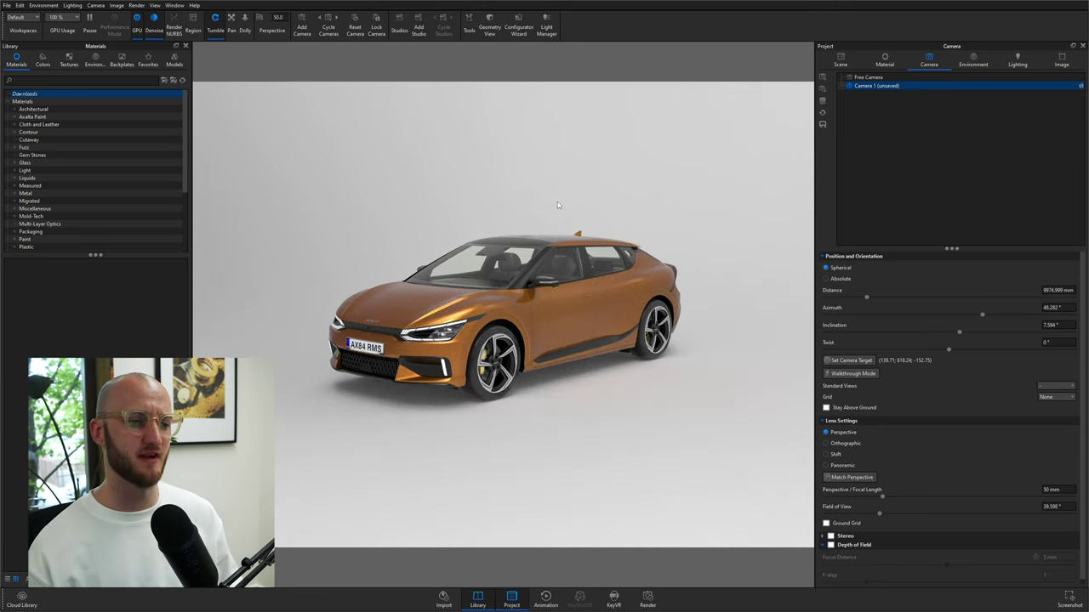
{"action": "left_click_drag", "start_coordinate": [585, 332], "coordinate": [598, 332]}
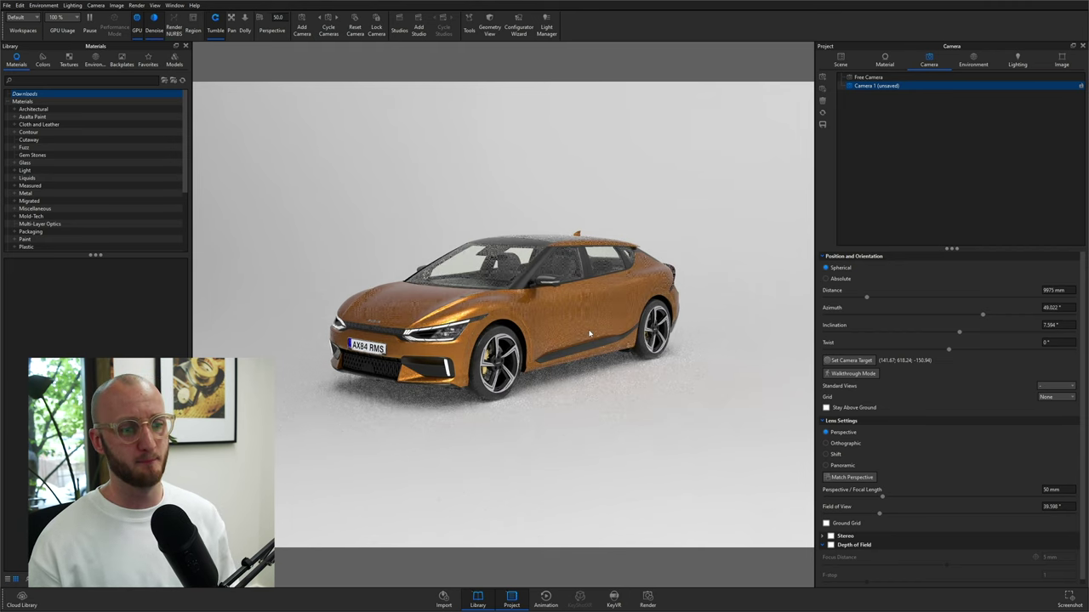
{"action": "left_click", "coordinate": [1055, 489]}
{"action": "type", "text": "60"}
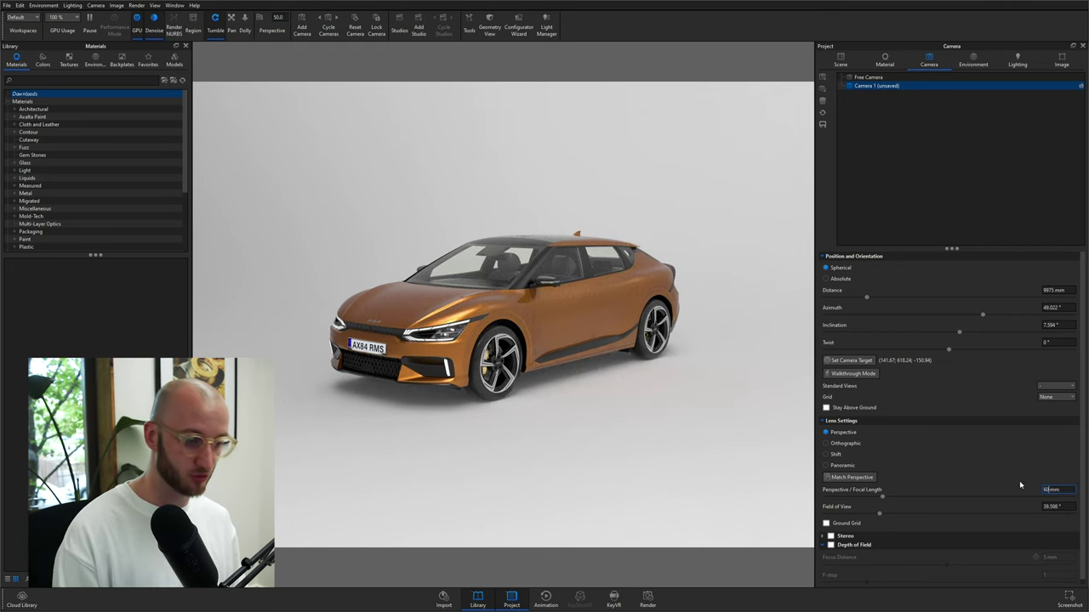
{"action": "key", "text": "Return"}
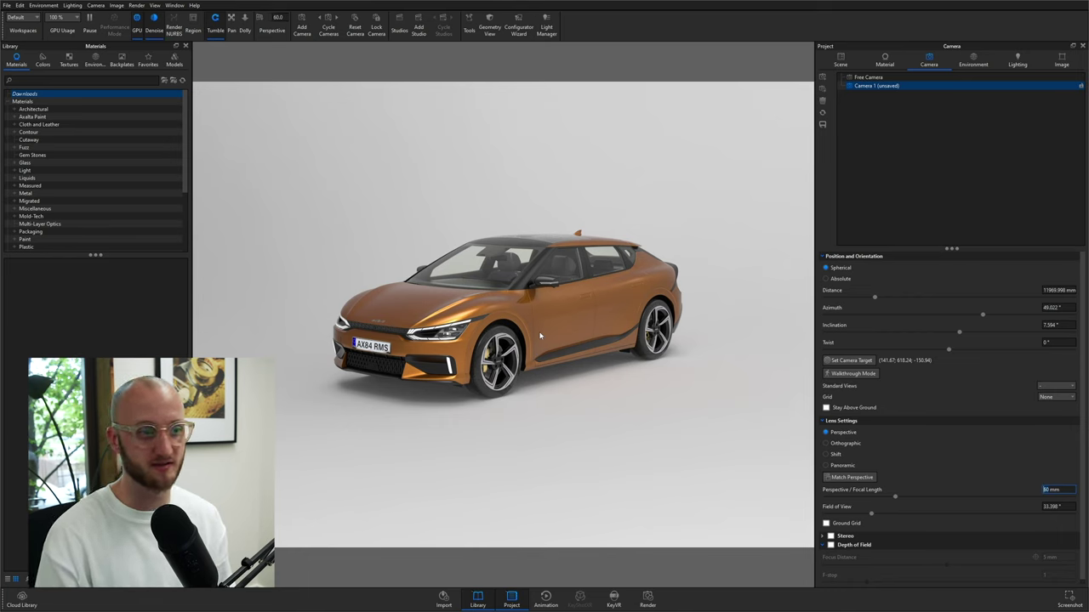
{"action": "left_click_drag", "start_coordinate": [539, 335], "coordinate": [535, 326]}
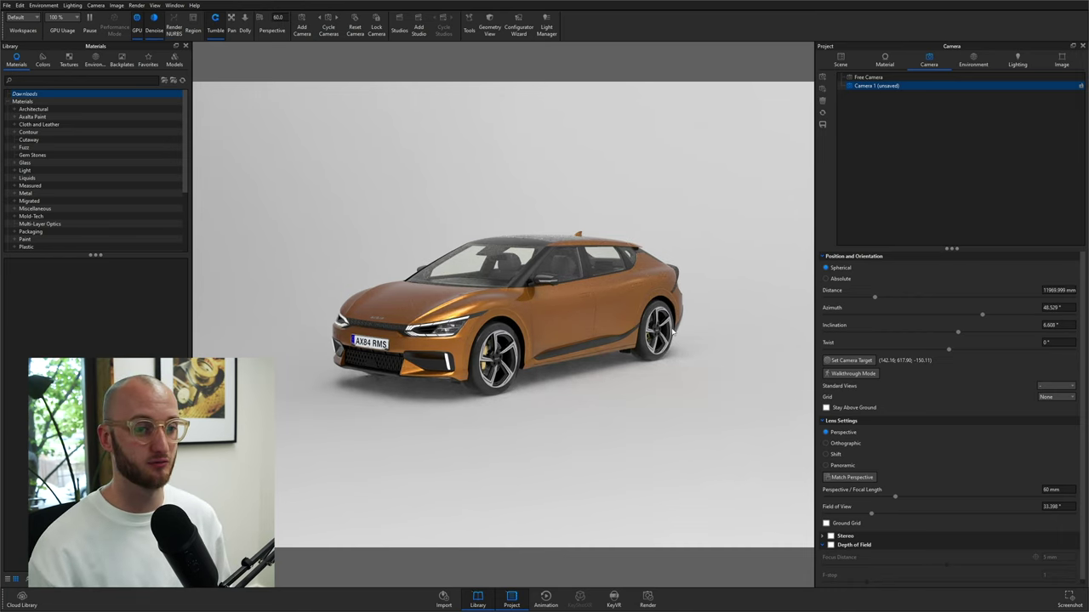
{"action": "left_click", "coordinate": [822, 126]}
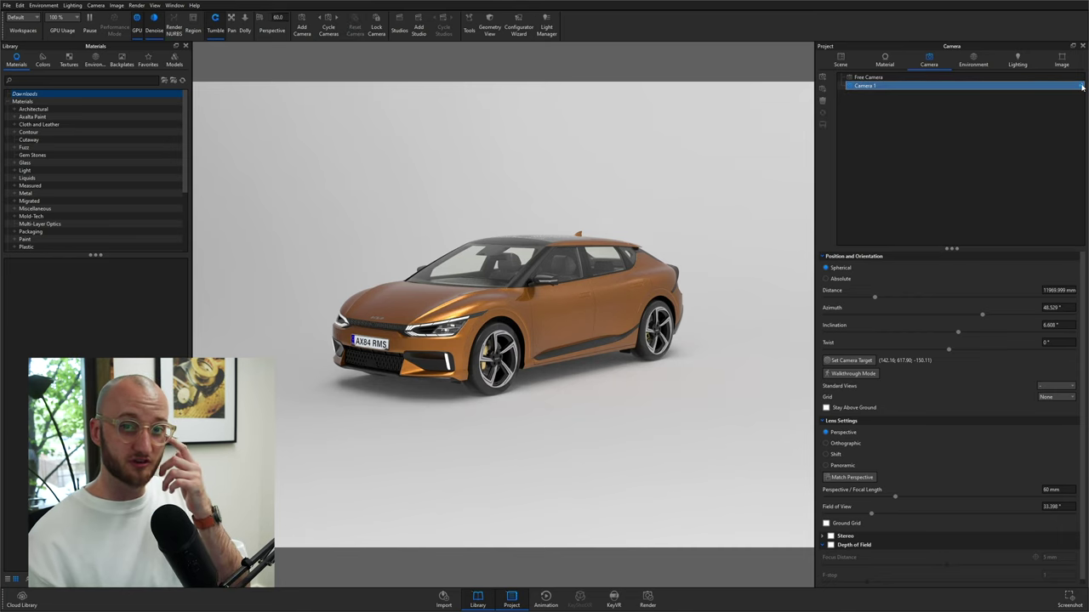
- Lock Camera 1 and add the Backdrop Round model from the library to the scene
{"action": "left_click", "coordinate": [1080, 86]}
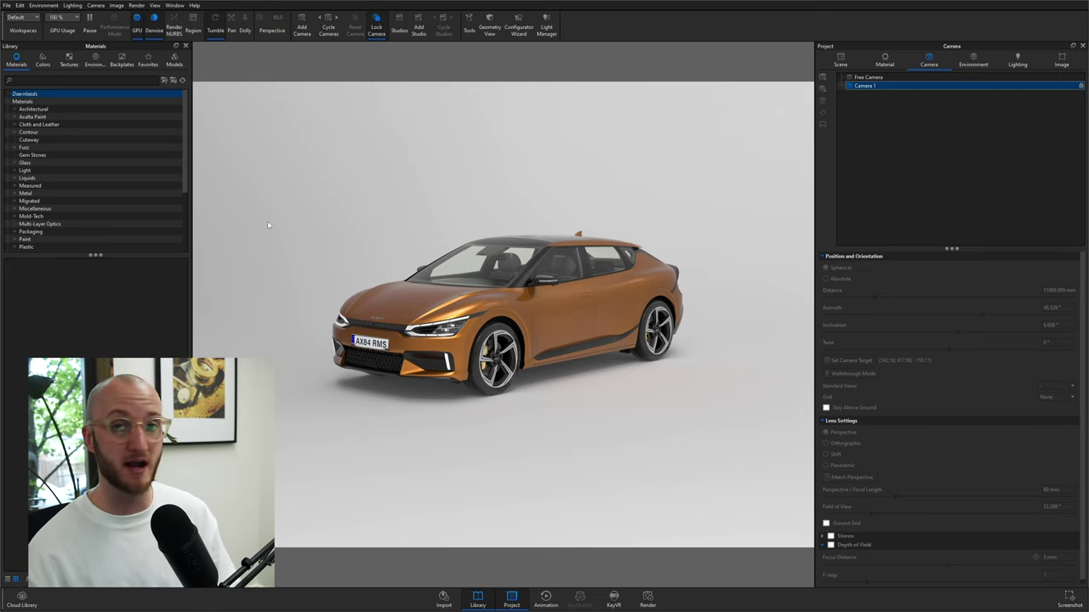
{"action": "left_click", "coordinate": [174, 61]}
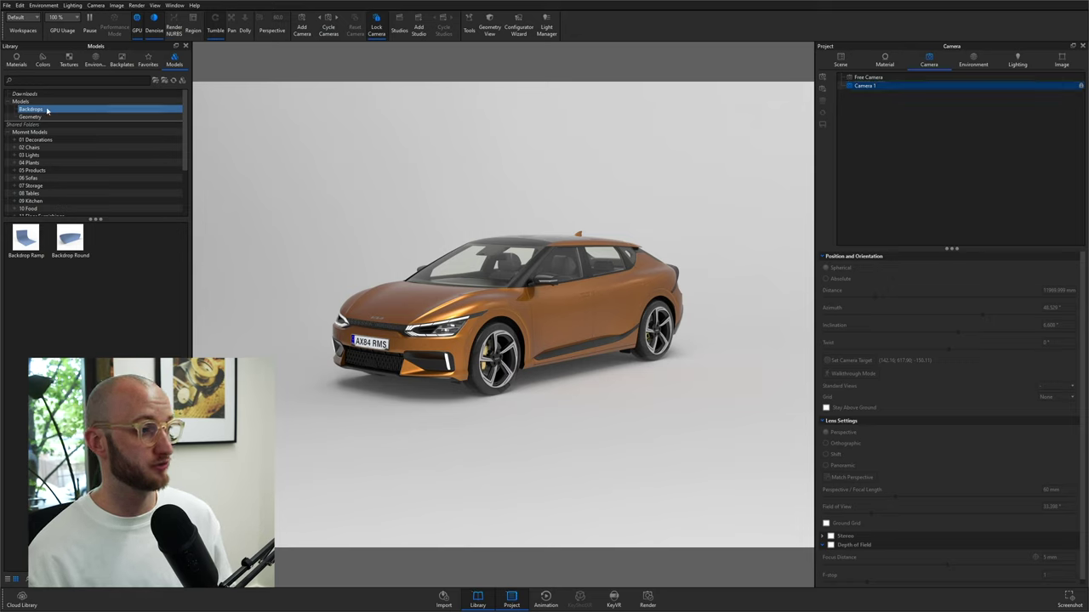
{"action": "left_click", "coordinate": [64, 247]}
{"action": "right_click", "coordinate": [64, 247]}
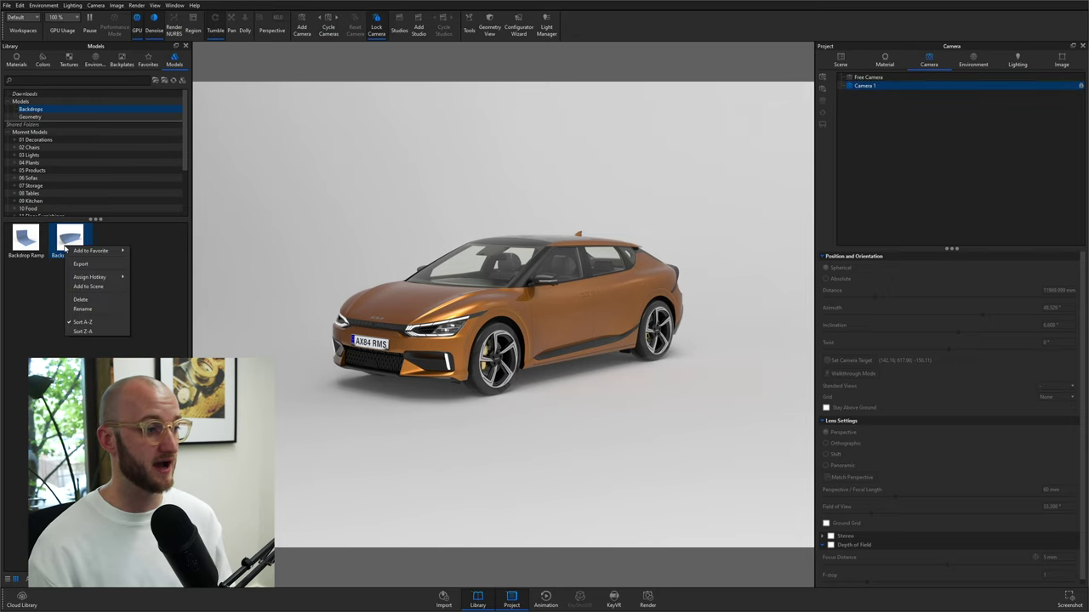
{"action": "left_click", "coordinate": [114, 291]}
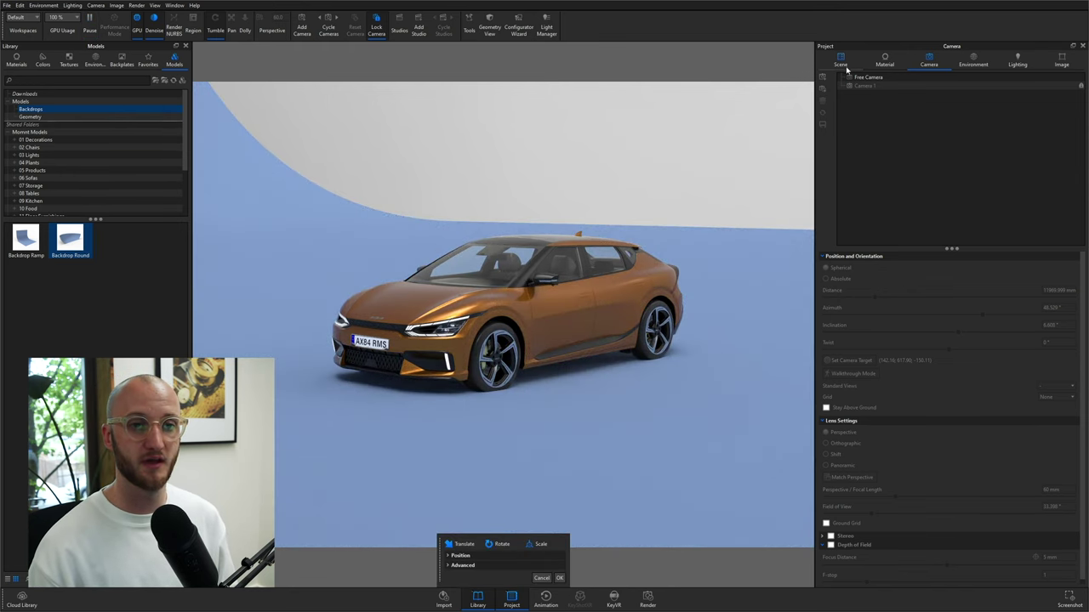
{"action": "left_click", "coordinate": [842, 65]}
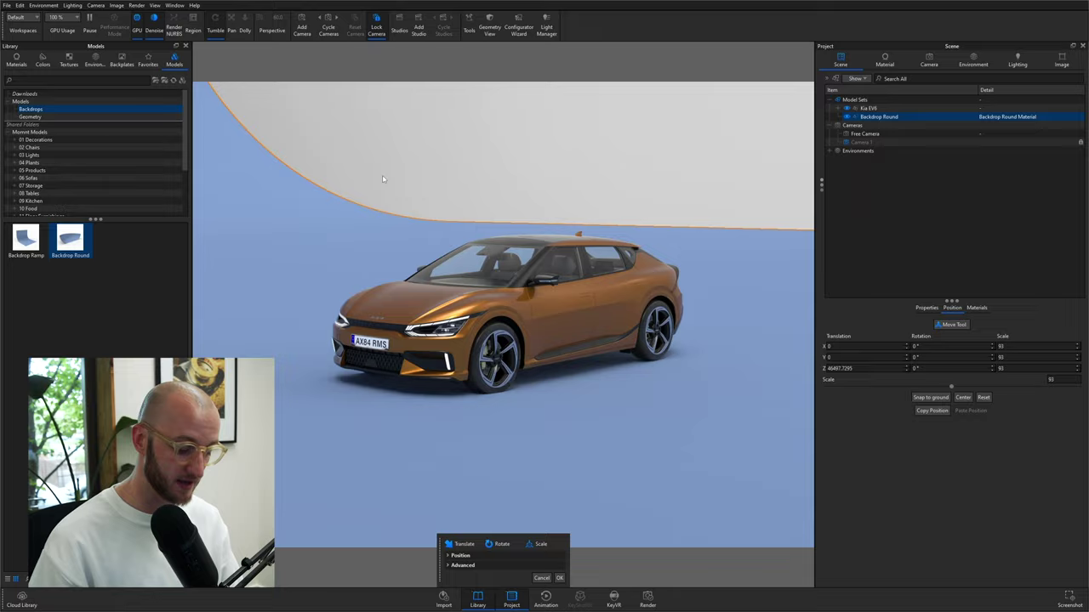
- In the geometry overview, rotate the round backdrop -90° on Y to face the camera
{"action": "key", "text": "o"}
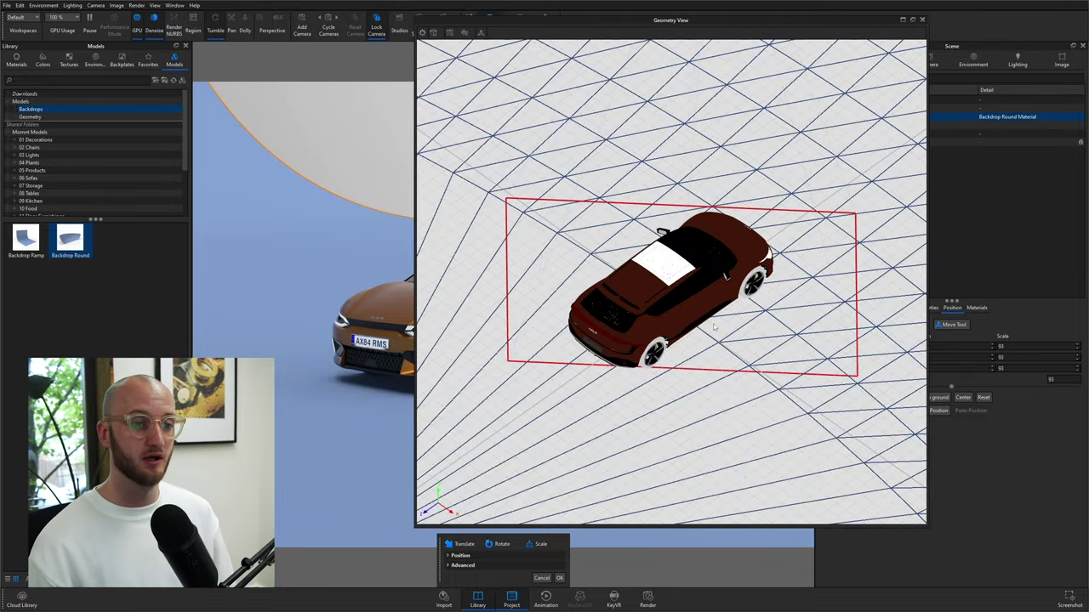
{"action": "key", "text": "f"}
{"action": "left_click_drag", "start_coordinate": [646, 102], "coordinate": [505, 57]}
{"action": "left_click", "coordinate": [481, 33]}
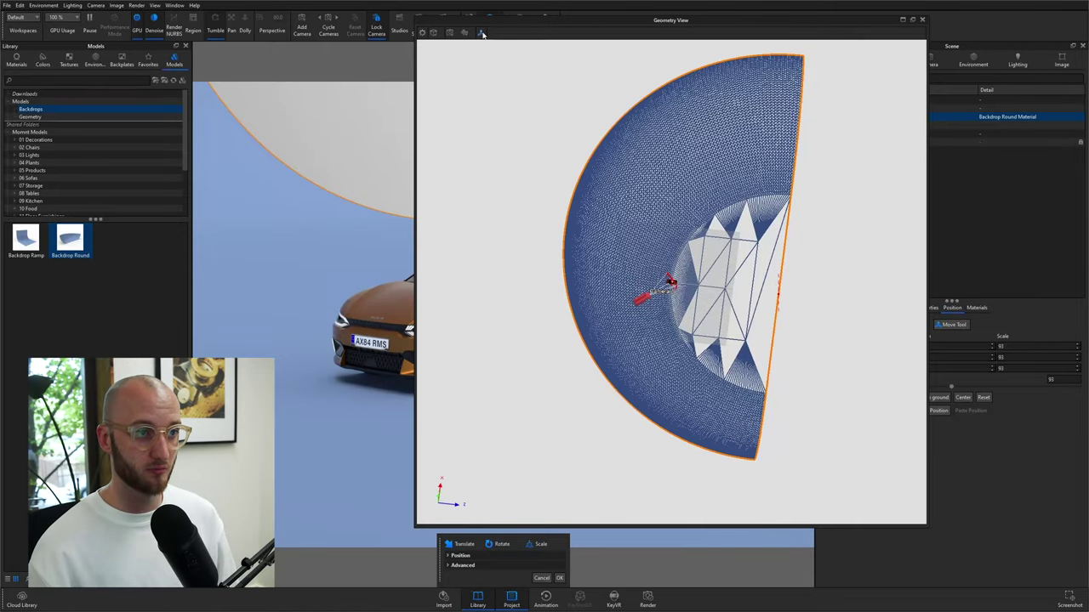
{"action": "mouse_move", "coordinate": [469, 212]}
{"action": "left_mouse_down"}
{"action": "mouse_move", "coordinate": [518, 170]}
{"action": "mouse_move", "coordinate": [475, 214]}
{"action": "left_mouse_up"}
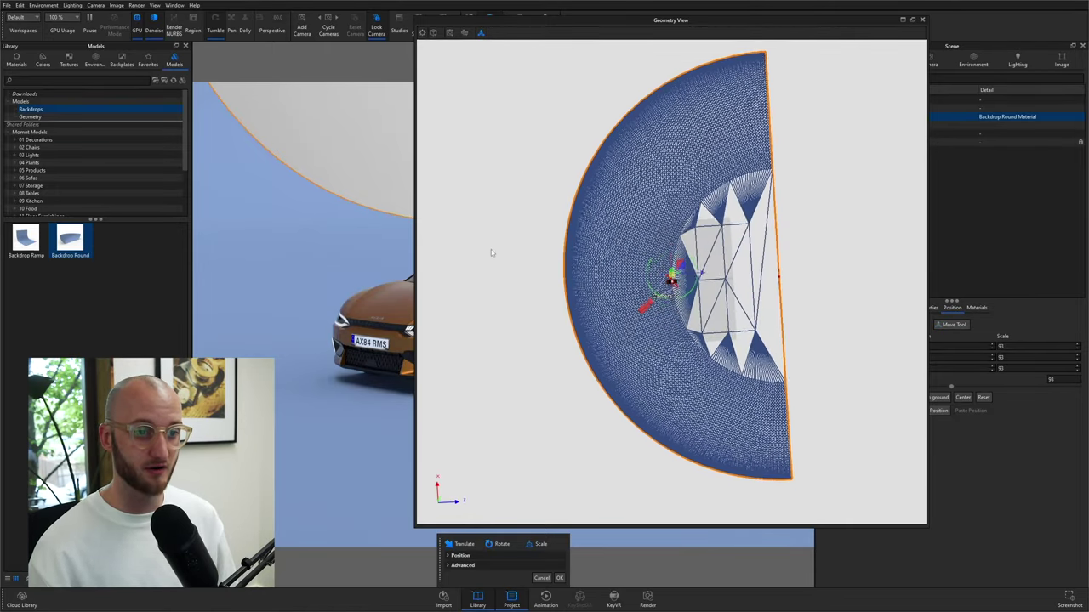
{"action": "left_click_drag", "start_coordinate": [705, 301], "coordinate": [644, 194]}
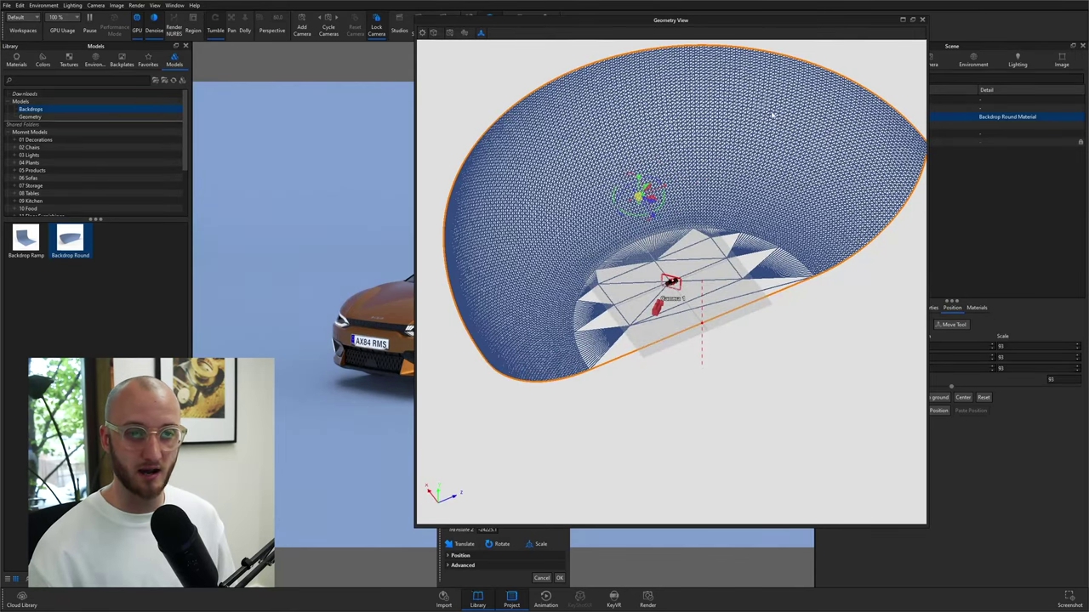
- Scale the backdrop to 35.34, check it from the front, and confirm its placement
{"action": "left_click_drag", "start_coordinate": [771, 25], "coordinate": [651, 31]}
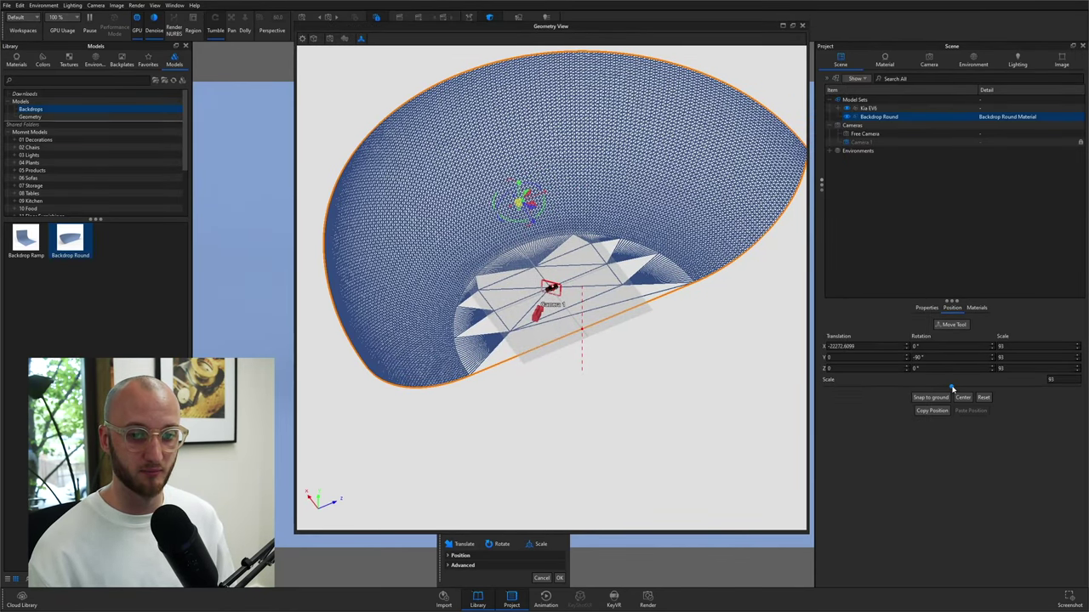
{"action": "left_click_drag", "start_coordinate": [952, 388], "coordinate": [874, 387]}
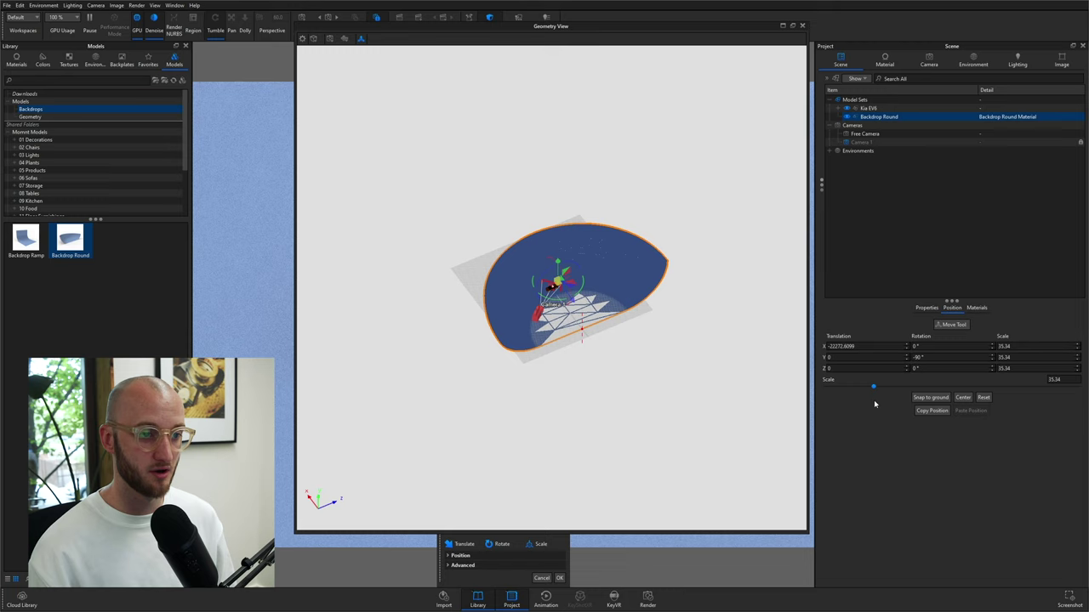
{"action": "left_click_drag", "start_coordinate": [672, 425], "coordinate": [550, 289]}
{"action": "left_click_drag", "start_coordinate": [678, 317], "coordinate": [605, 590]}
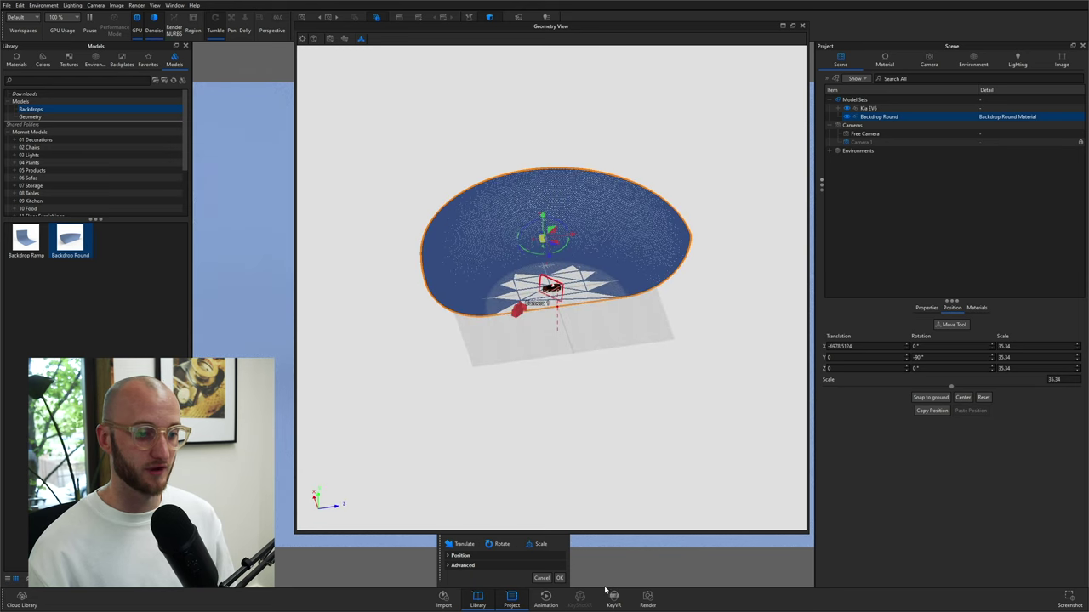
{"action": "left_click", "coordinate": [559, 578]}
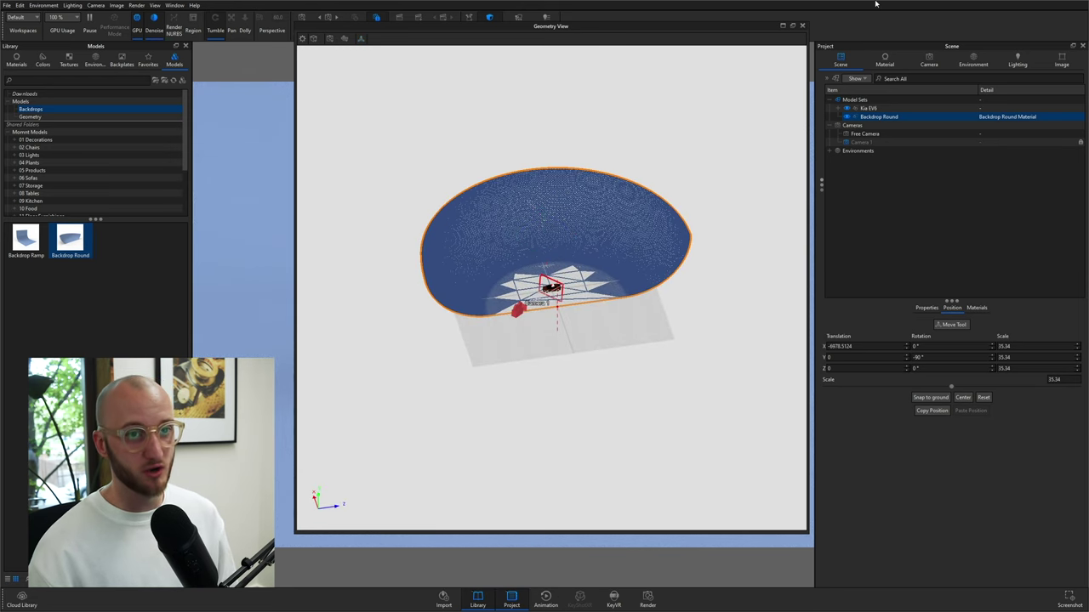
{"action": "left_click", "coordinate": [802, 27]}
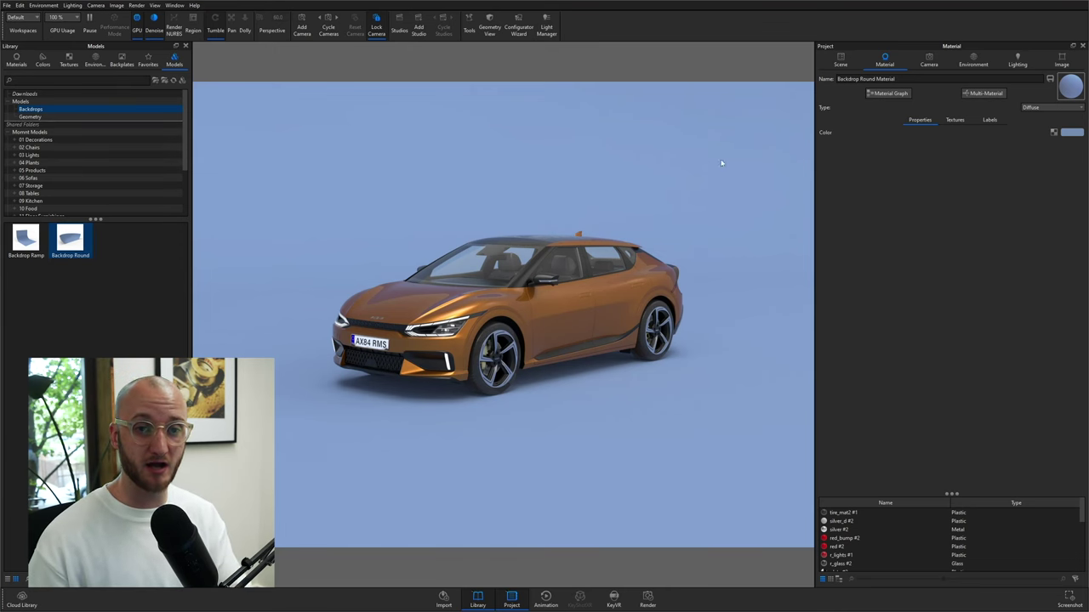
- Make the backdrop glossy Paint tinted pale blue (hue 204°, saturation 10%, value 90%)
{"action": "left_click", "coordinate": [1051, 107]}
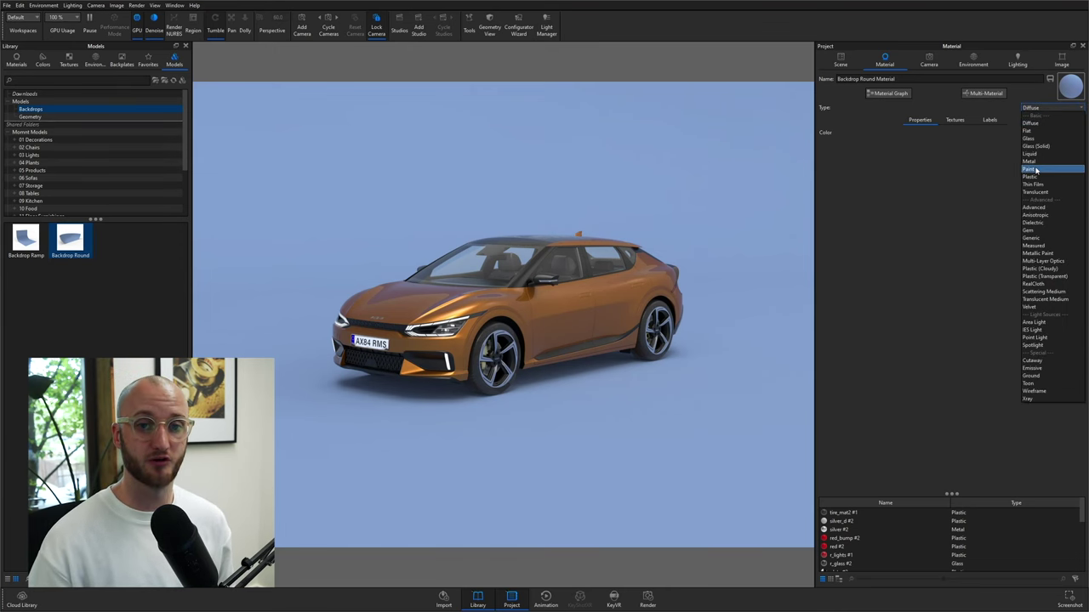
{"action": "left_click", "coordinate": [1036, 169]}
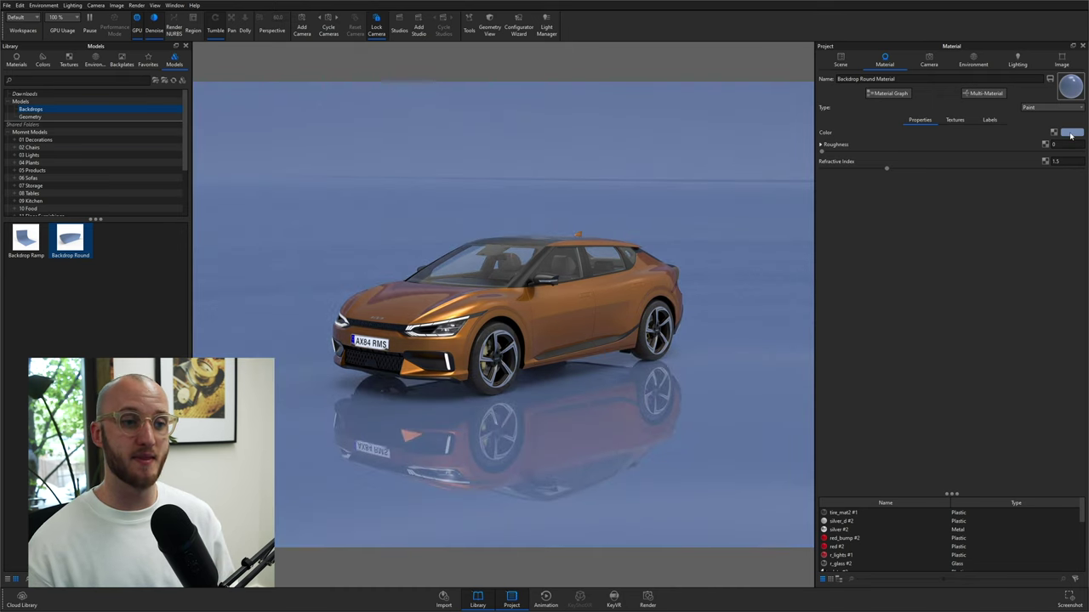
{"action": "left_click", "coordinate": [1070, 132]}
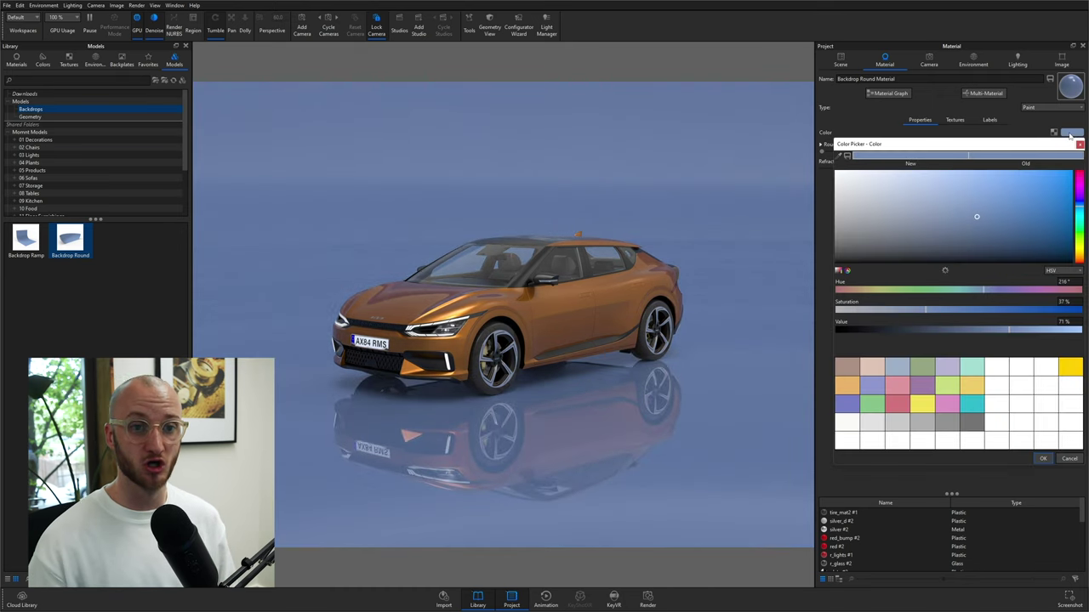
{"action": "left_click_drag", "start_coordinate": [911, 218], "coordinate": [884, 185]}
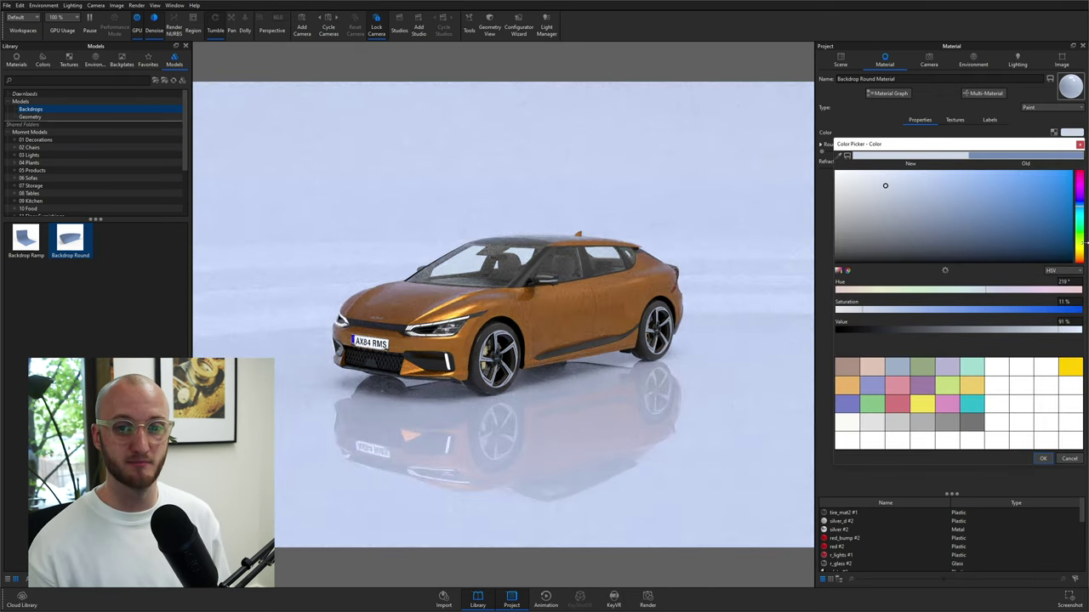
{"action": "left_click_drag", "start_coordinate": [1078, 212], "coordinate": [1080, 213]}
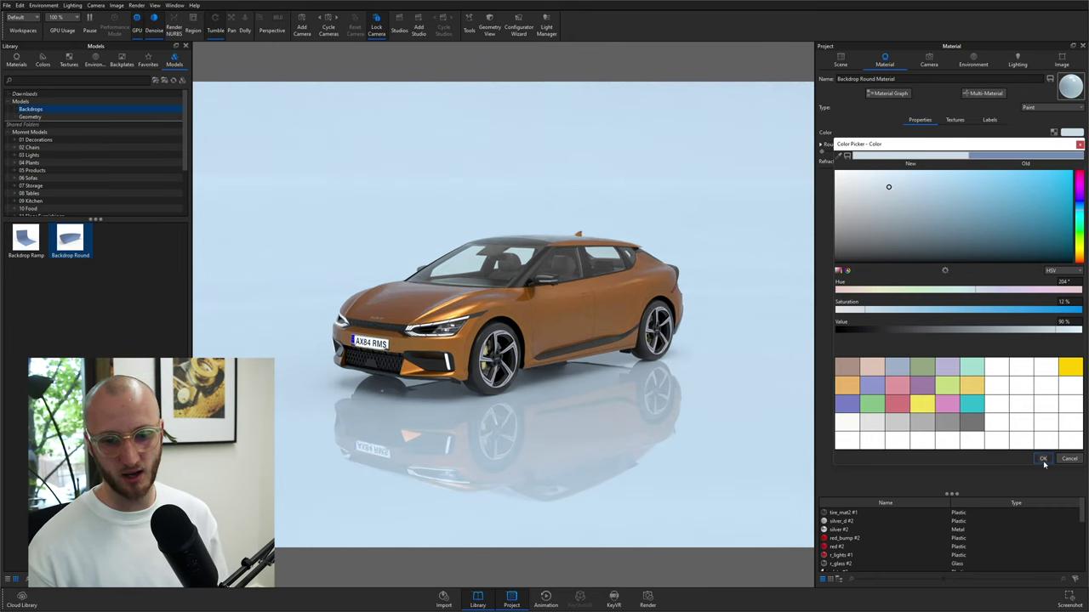
{"action": "left_click", "coordinate": [1043, 458]}
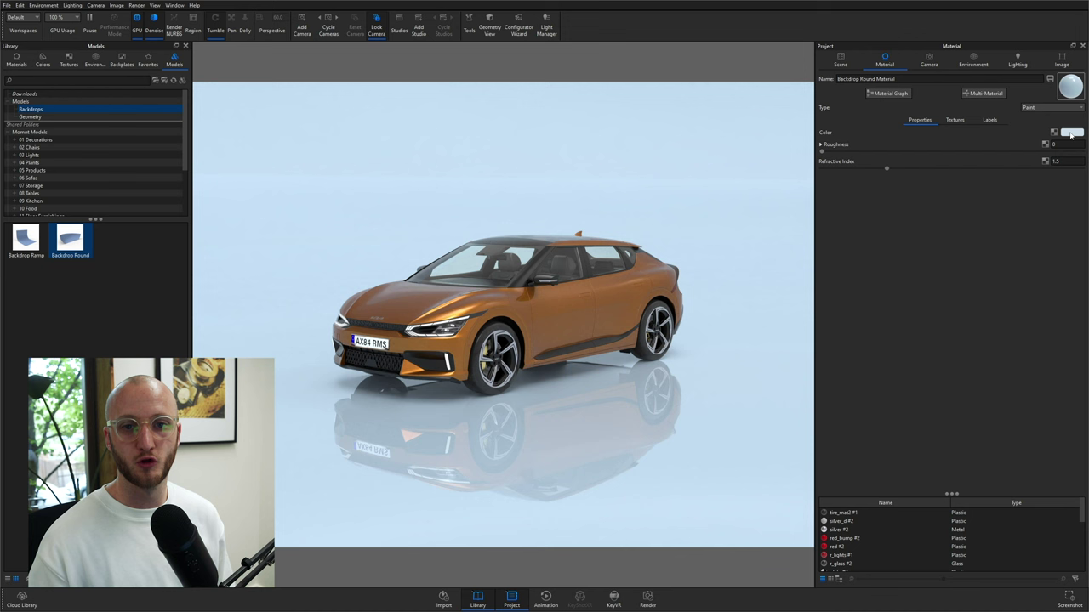
{"action": "left_click", "coordinate": [1070, 133]}
{"action": "left_click_drag", "start_coordinate": [882, 190], "coordinate": [877, 188]}
{"action": "left_click", "coordinate": [1042, 458]}
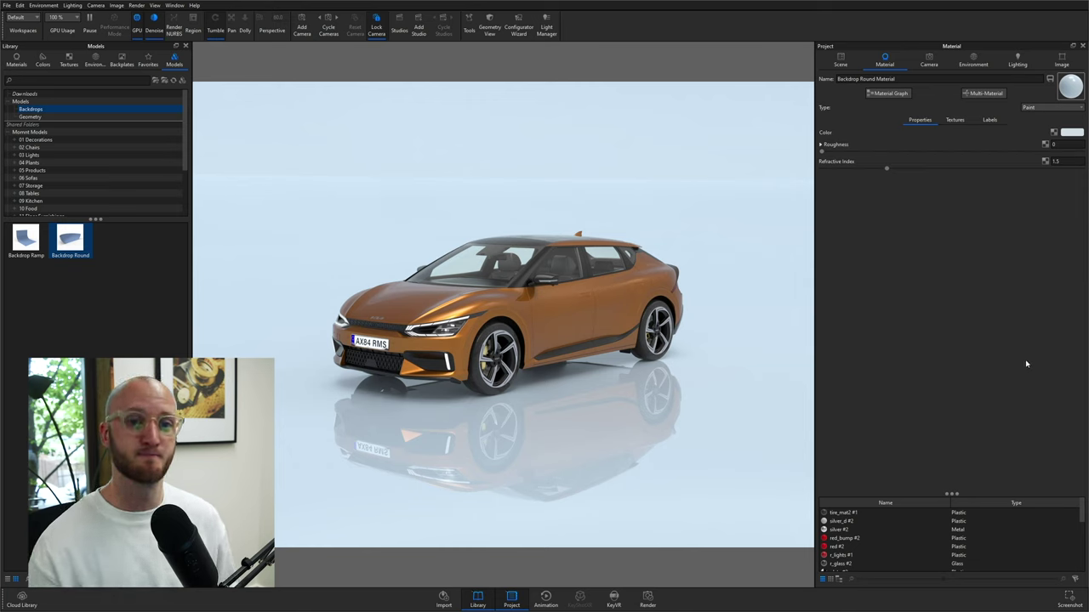
- Set the environment background to a solid black colour
{"action": "left_click", "coordinate": [973, 61]}
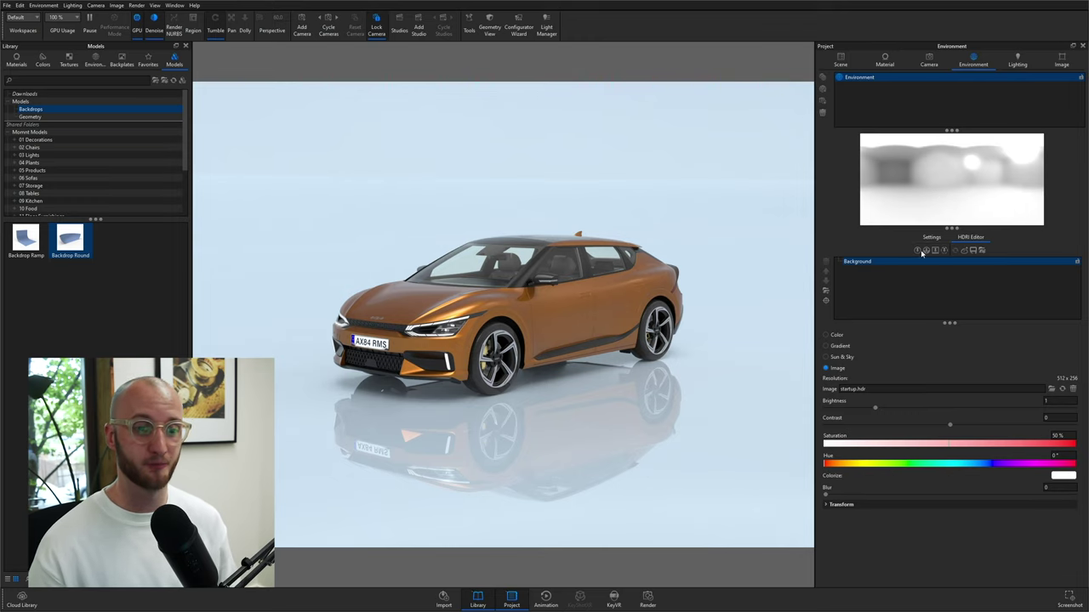
{"action": "left_click", "coordinate": [837, 336]}
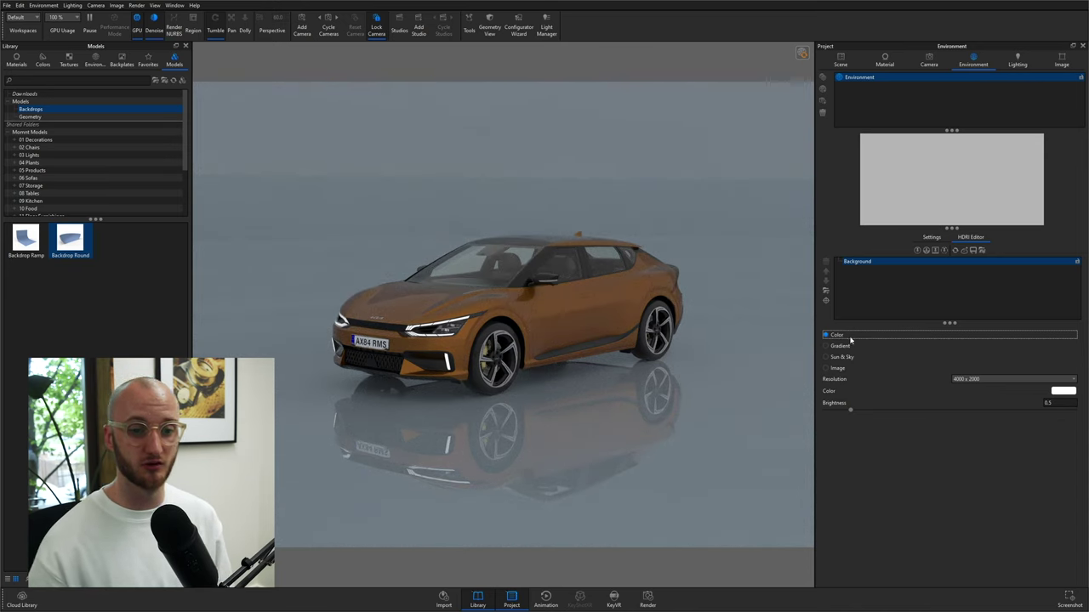
{"action": "left_click", "coordinate": [1063, 391]}
{"action": "left_click_drag", "start_coordinate": [1076, 451], "coordinate": [780, 476]}
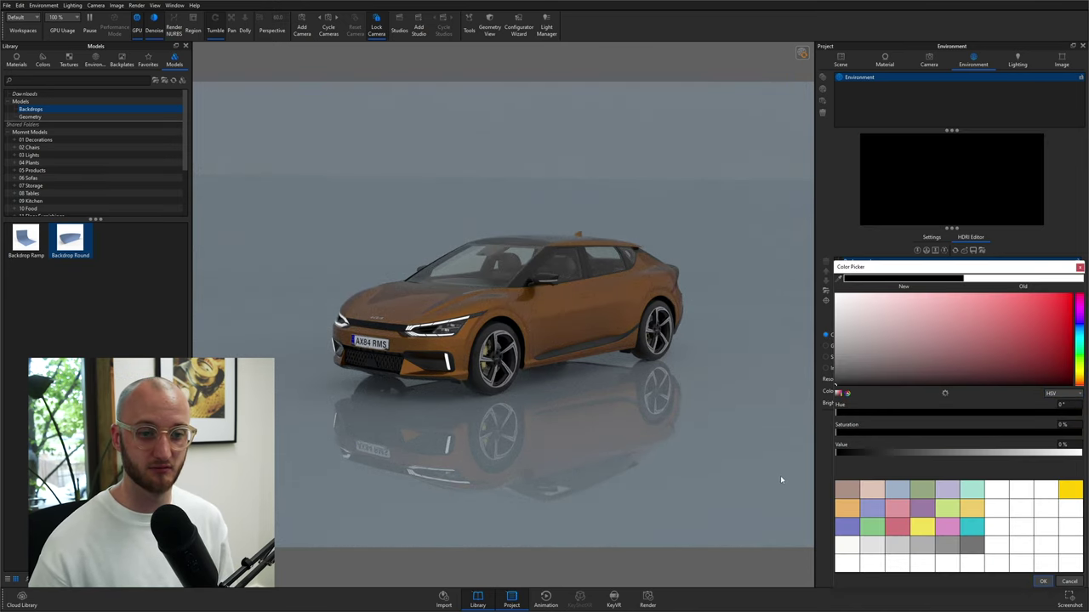
{"action": "left_click", "coordinate": [1042, 582]}
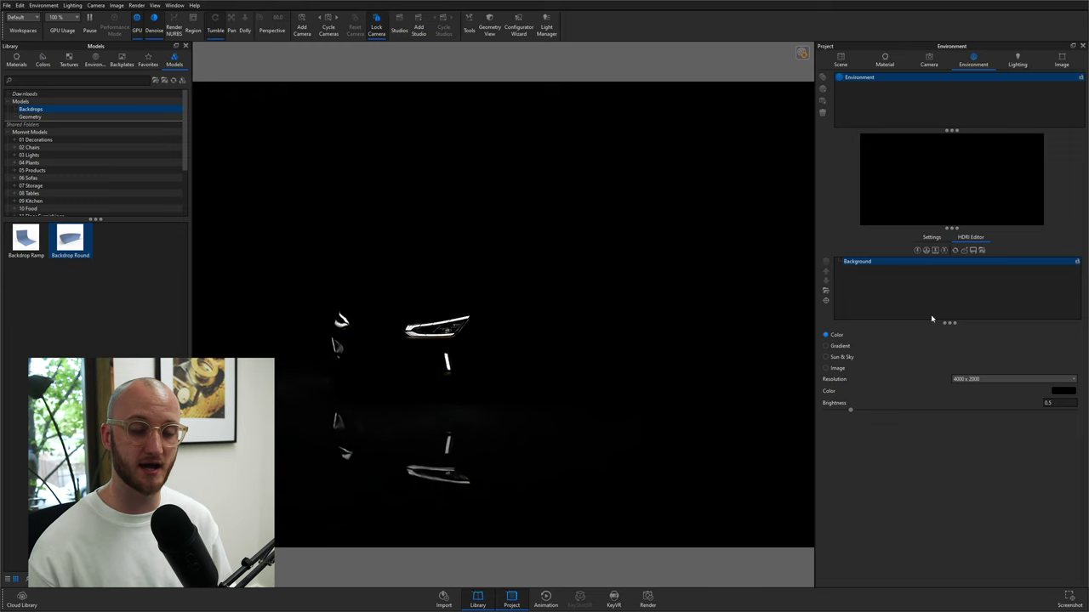
- Add a rectangular HDRI pin with corner rounding 0.161 and Circular falloff 0.73
{"action": "left_click", "coordinate": [916, 251]}
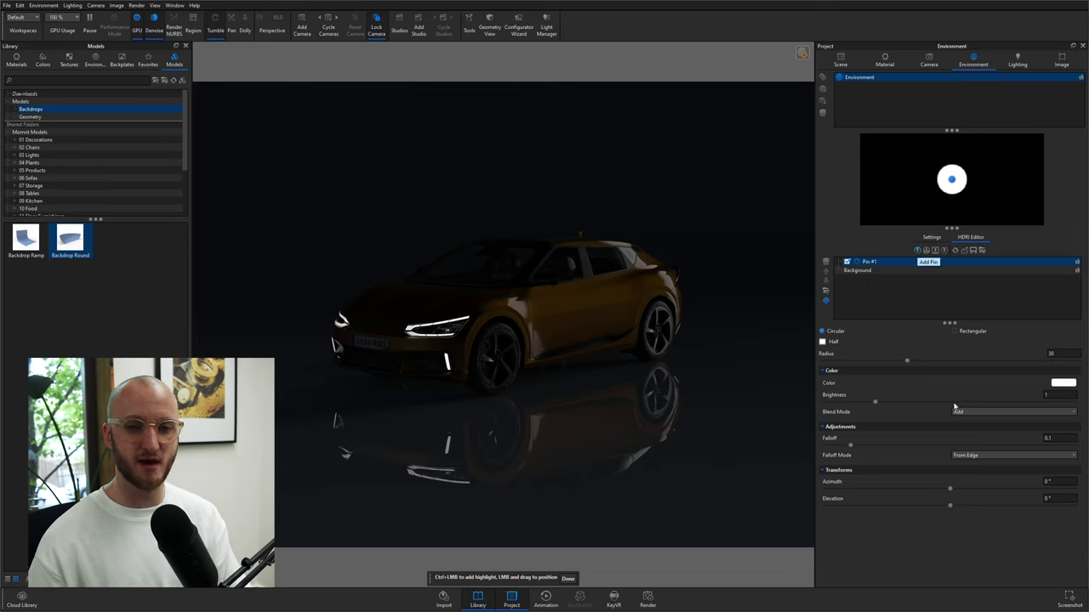
{"action": "left_click", "coordinate": [960, 331]}
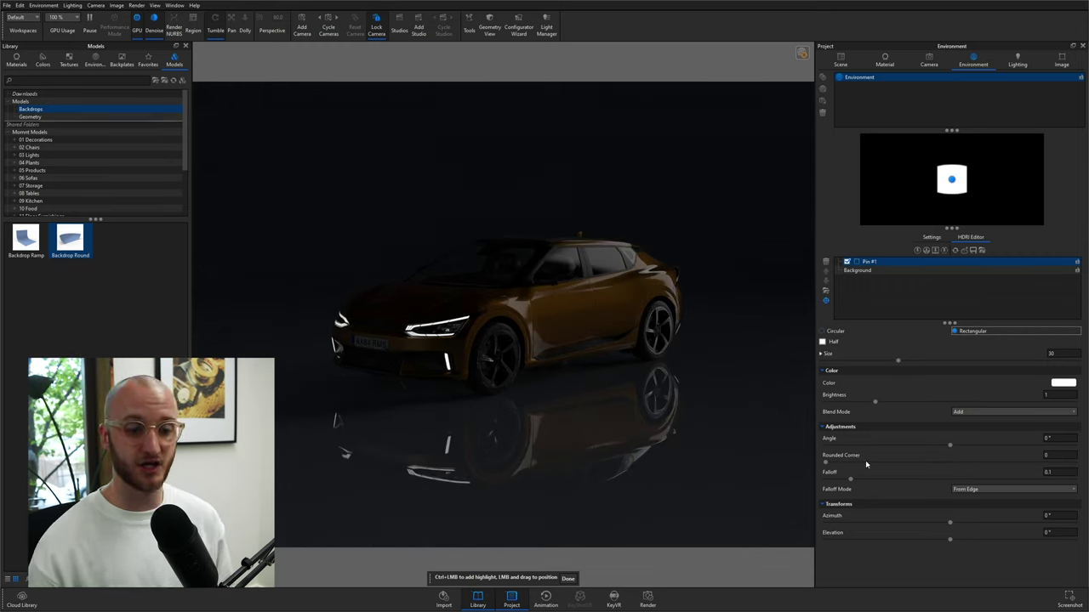
{"action": "left_click_drag", "start_coordinate": [825, 463], "coordinate": [877, 470]}
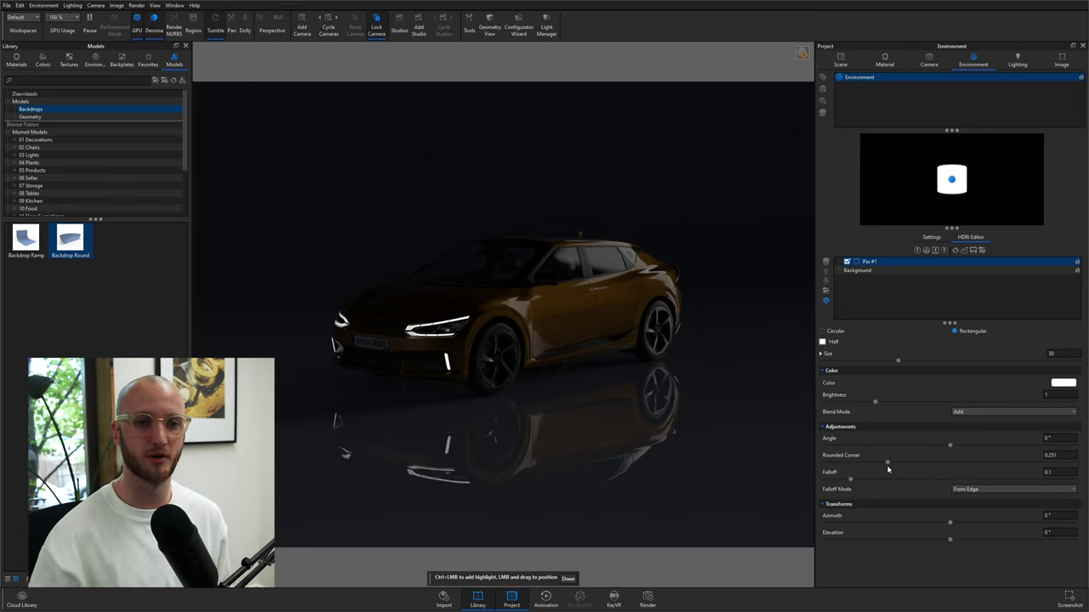
{"action": "left_click", "coordinate": [1000, 490]}
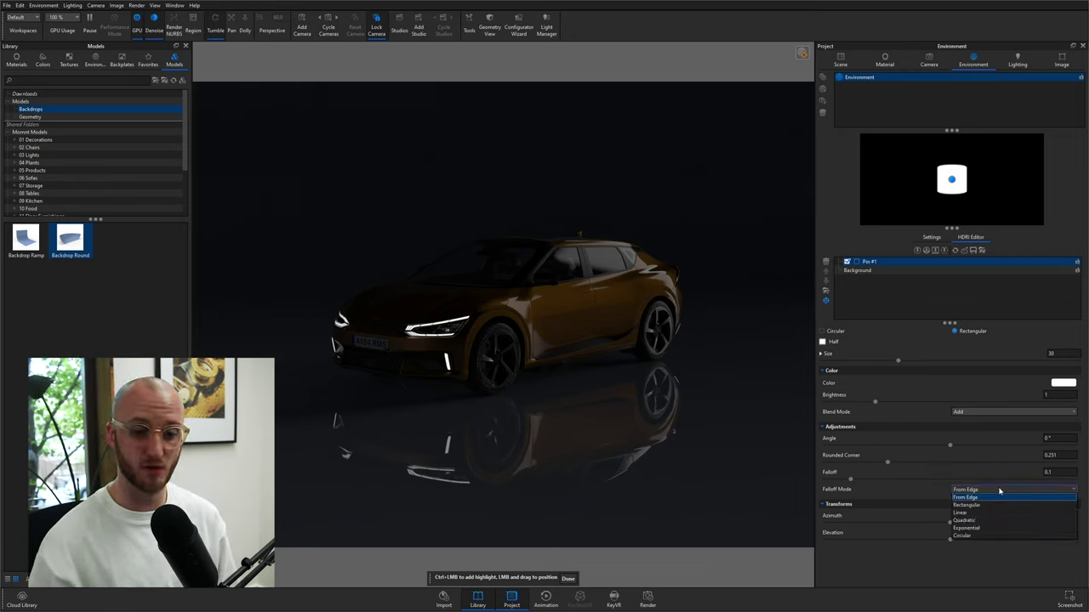
{"action": "left_click", "coordinate": [975, 536]}
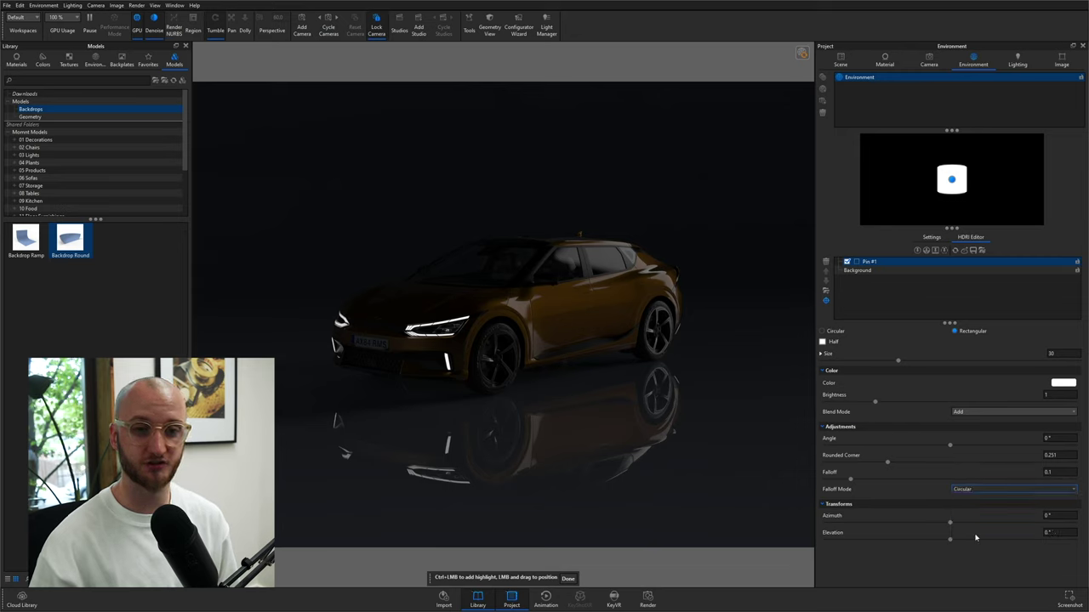
{"action": "left_click_drag", "start_coordinate": [850, 479], "coordinate": [1008, 482]}
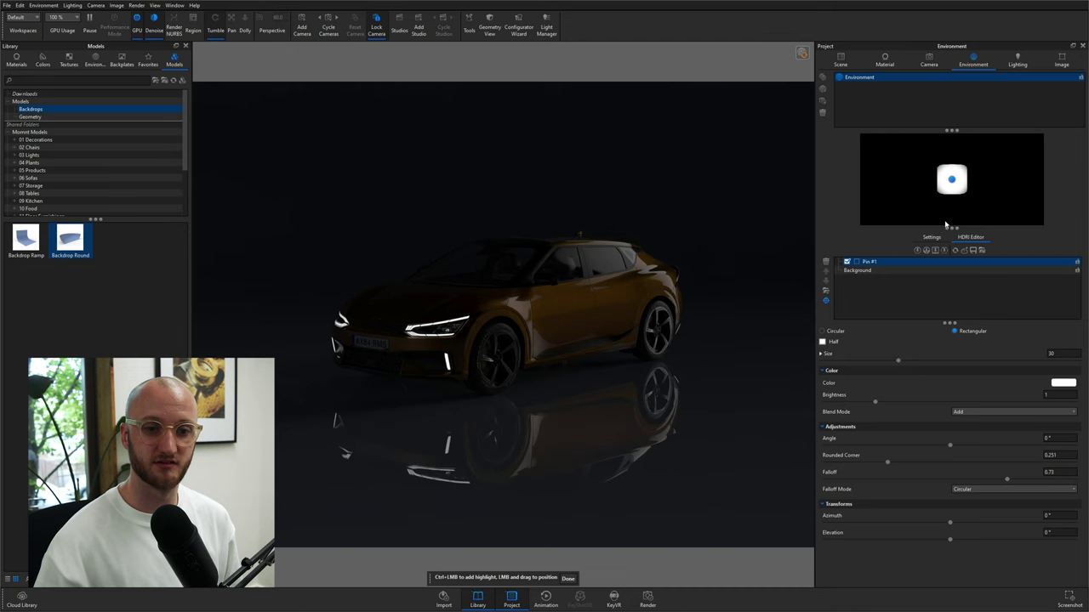
{"action": "left_click_drag", "start_coordinate": [948, 228], "coordinate": [947, 265]}
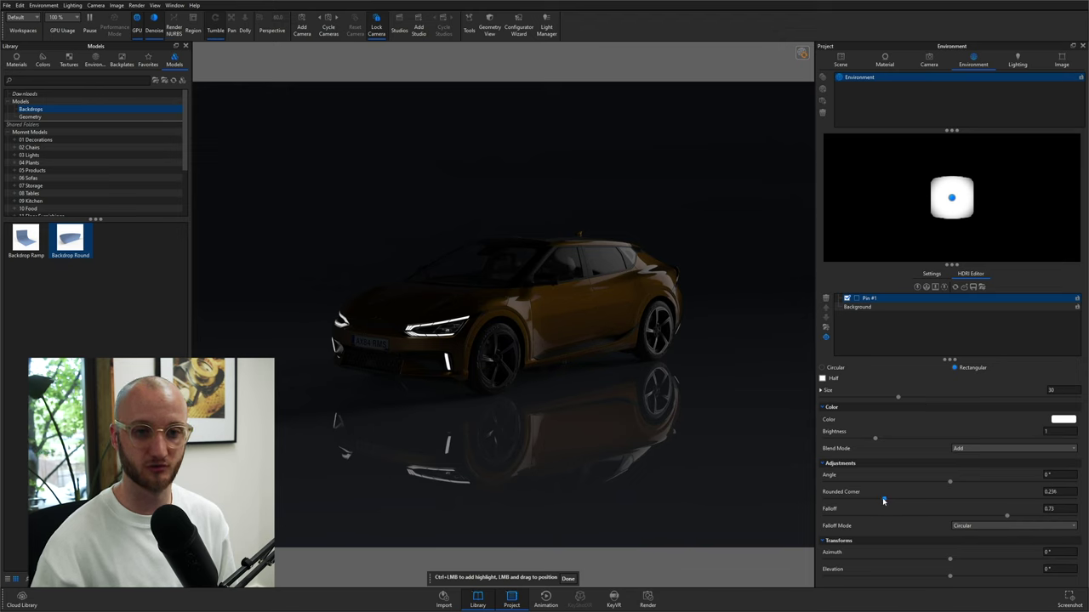
{"action": "left_click_drag", "start_coordinate": [882, 501], "coordinate": [868, 501]}
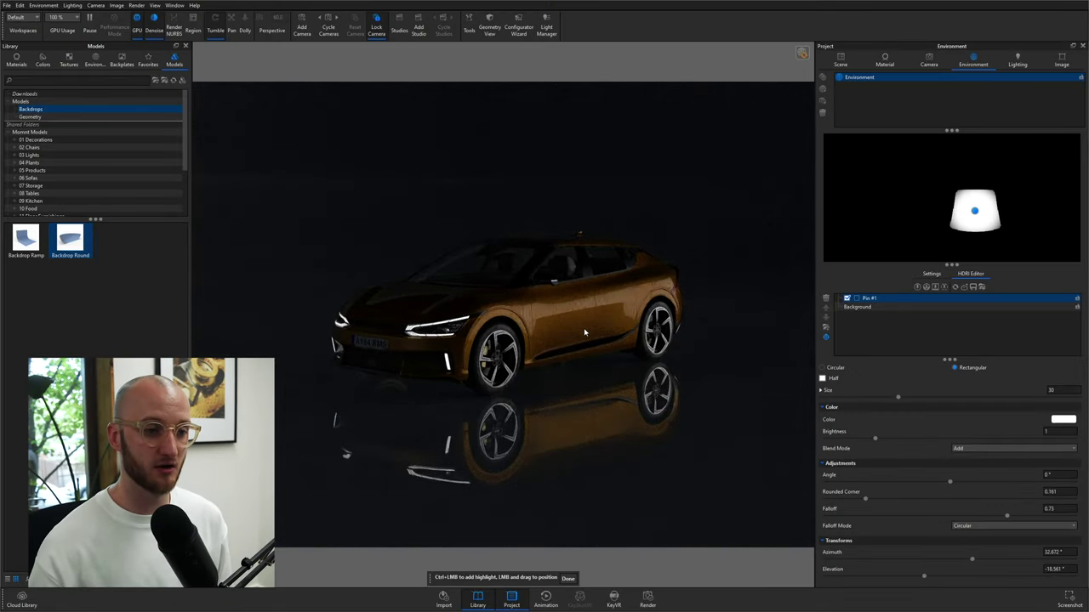
- Finish placing the highlight at 33.216° azimuth, −17.554° elevation on the car's flank
{"action": "left_click", "coordinate": [567, 579]}
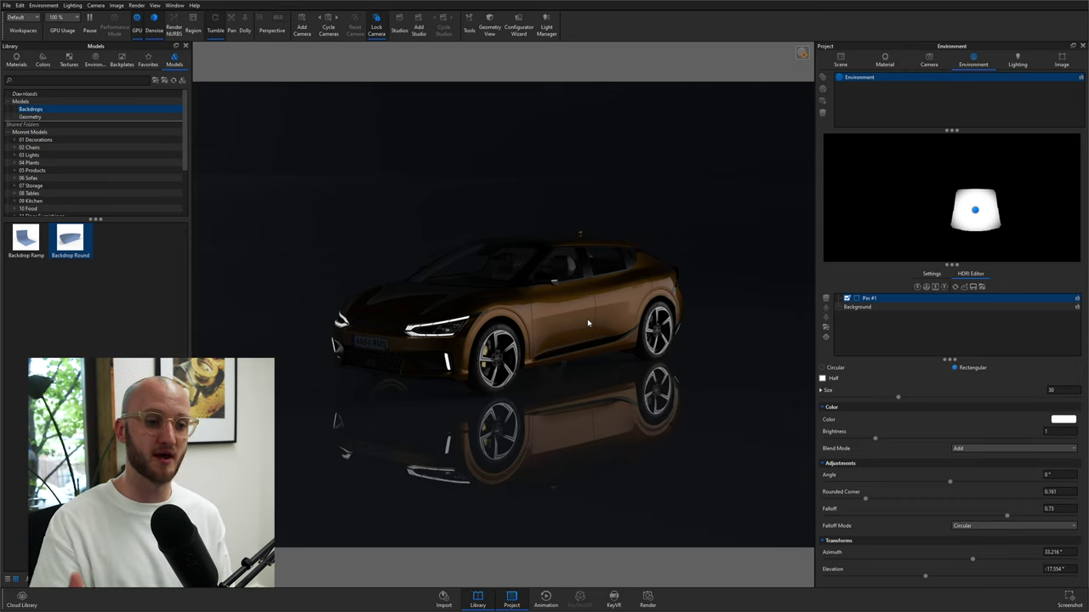
- Duplicate the highlight as Pin #2 and move it to −56.6° azimuth, 59.7° elevation
{"action": "right_click", "coordinate": [977, 211]}
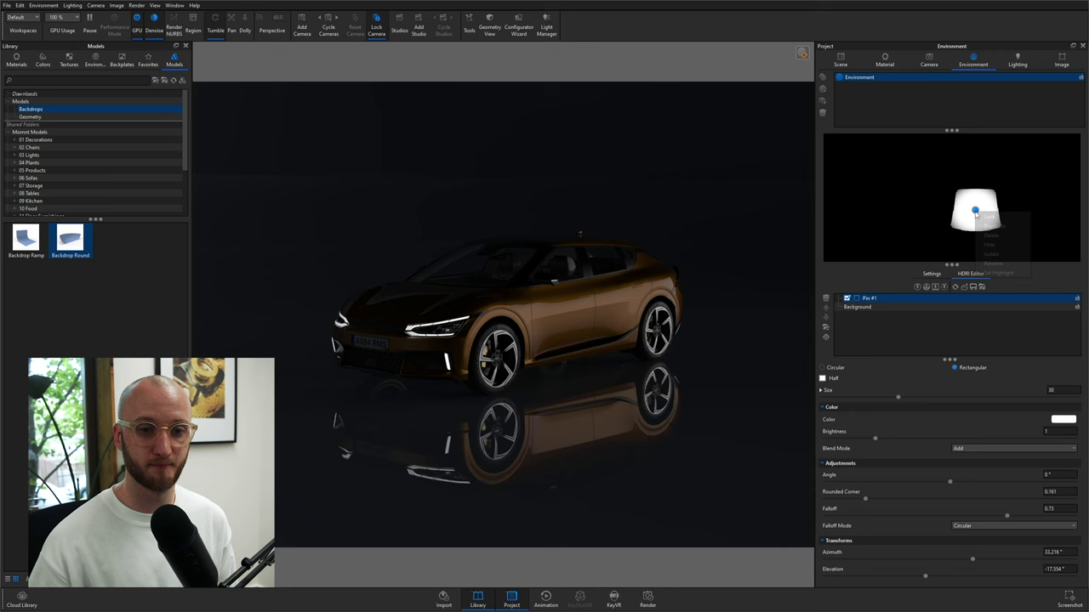
{"action": "left_click", "coordinate": [979, 222]}
{"action": "key", "text": "ctrl+z"}
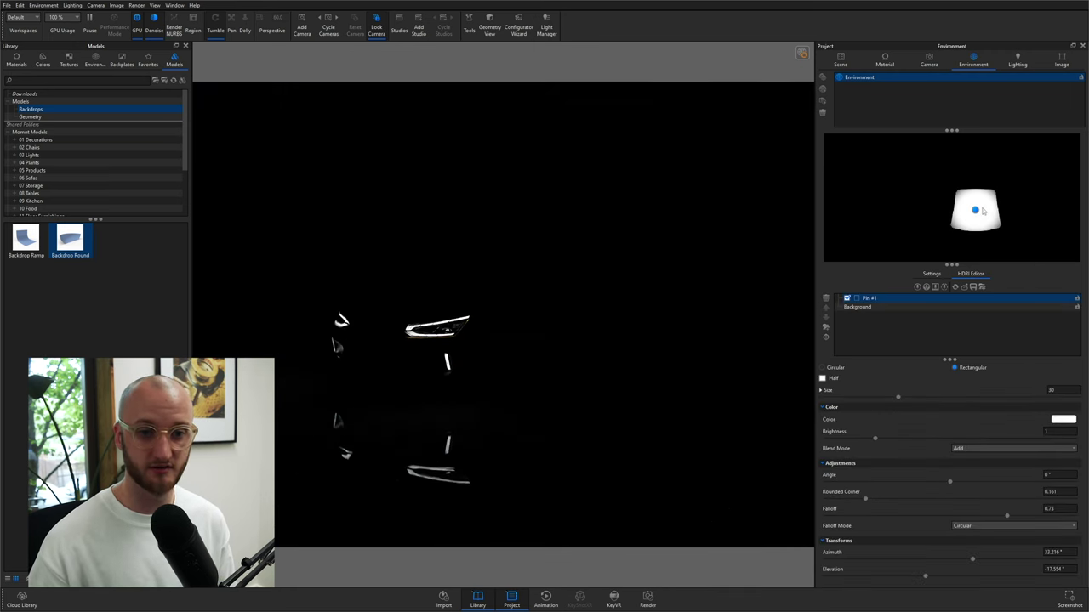
{"action": "right_click", "coordinate": [980, 217]}
{"action": "left_click", "coordinate": [996, 228]}
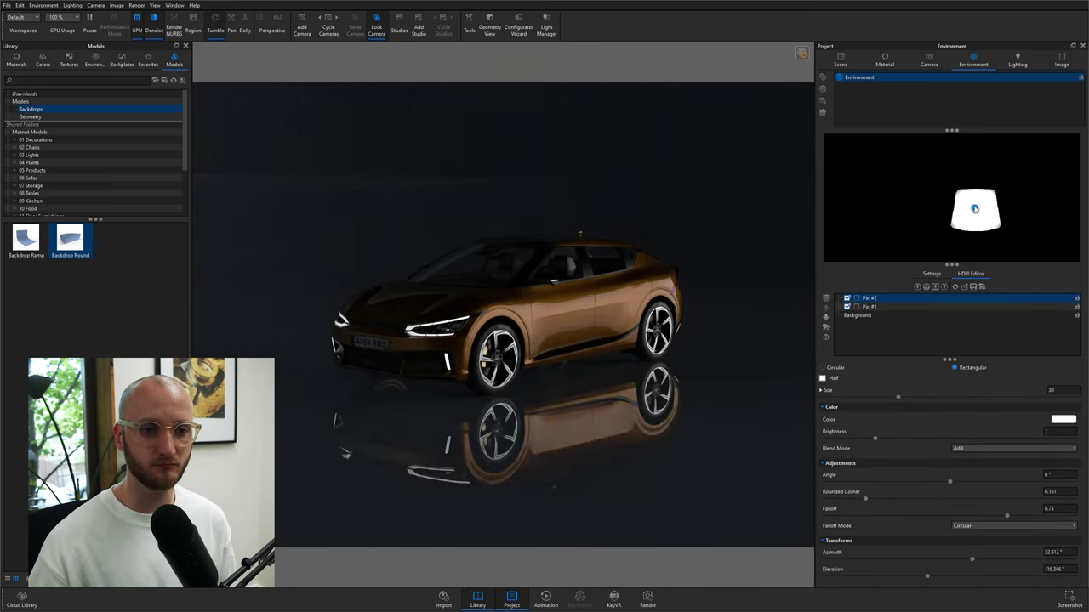
{"action": "left_click_drag", "start_coordinate": [976, 212], "coordinate": [910, 173]}
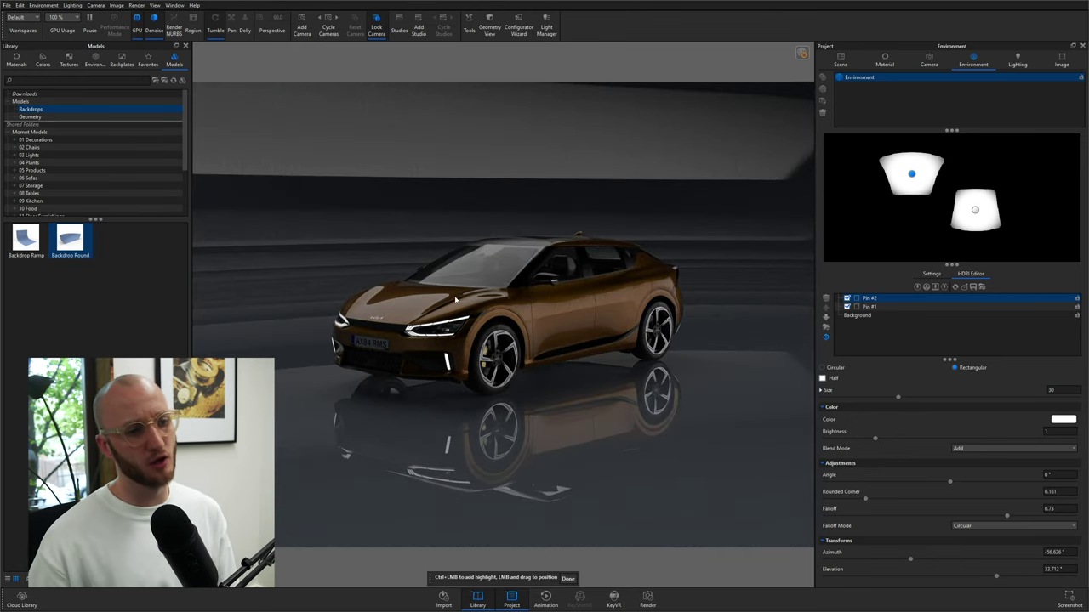
{"action": "mouse_move", "coordinate": [912, 174]}
{"action": "left_mouse_down"}
{"action": "mouse_move", "coordinate": [904, 163]}
{"action": "mouse_move", "coordinate": [927, 176]}
{"action": "mouse_move", "coordinate": [915, 157]}
{"action": "left_mouse_up"}
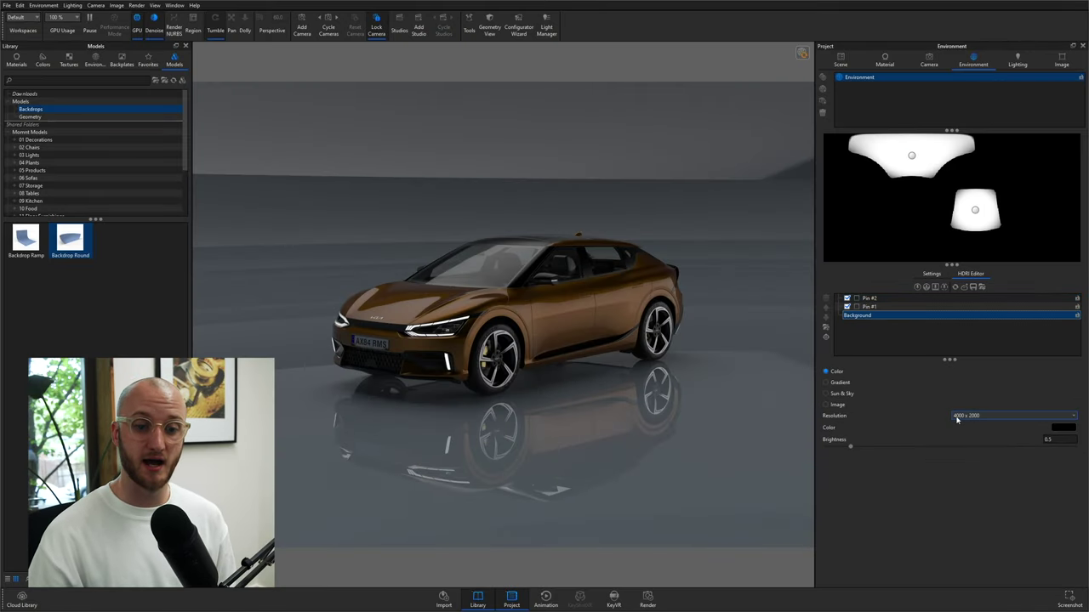
- Raise the HDRI background resolution to 8000 x 4000
{"action": "left_click", "coordinate": [977, 417]}
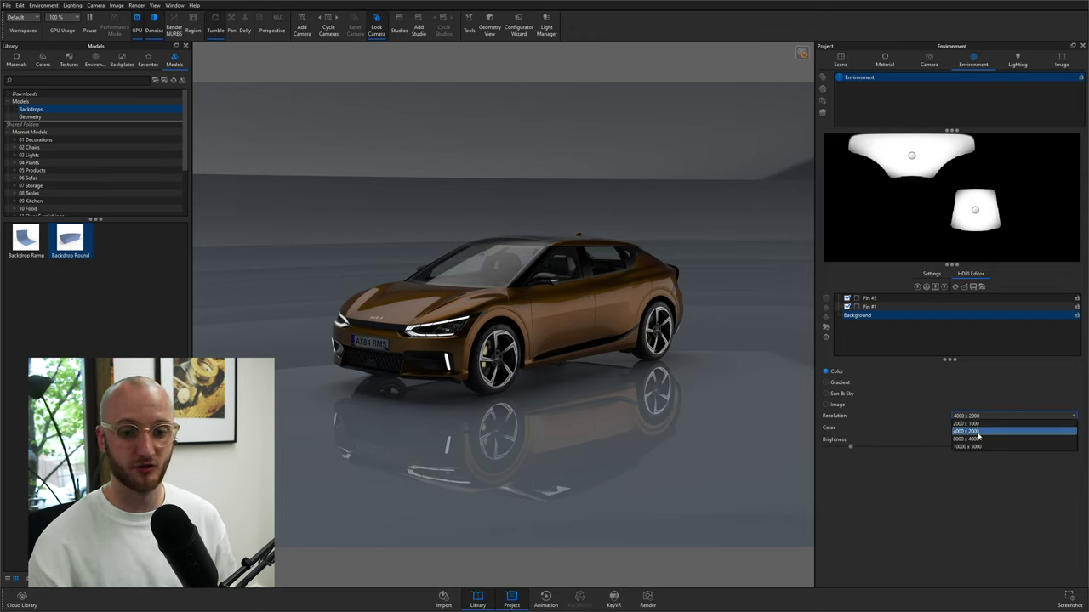
{"action": "left_click", "coordinate": [979, 440]}
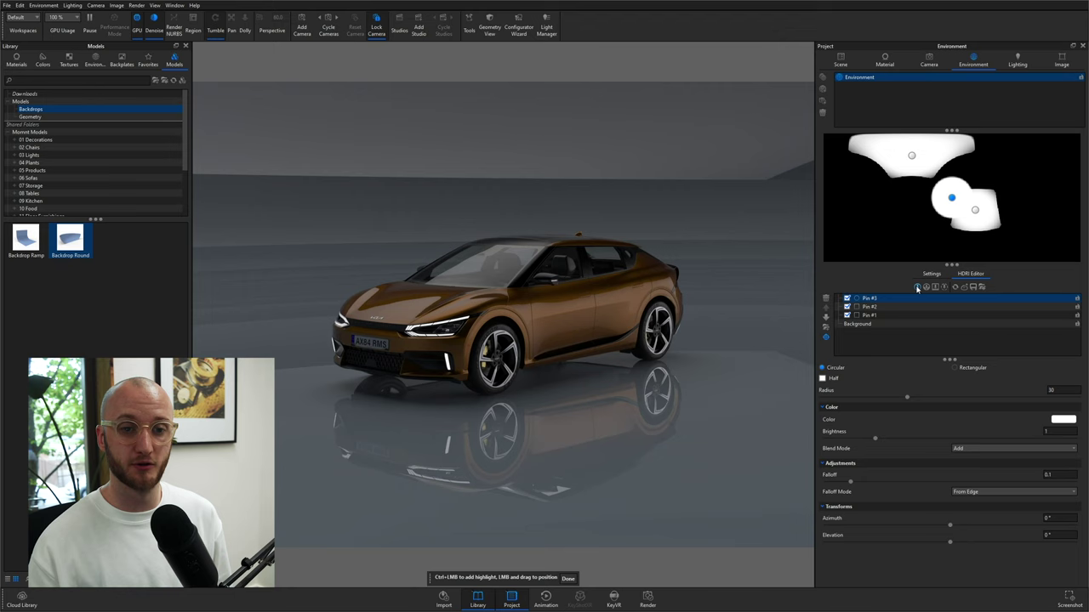
- Give Pin #3 a hard edge with falloff 0, radius 2 and brightness 100
{"action": "left_click_drag", "start_coordinate": [856, 483], "coordinate": [756, 480]}
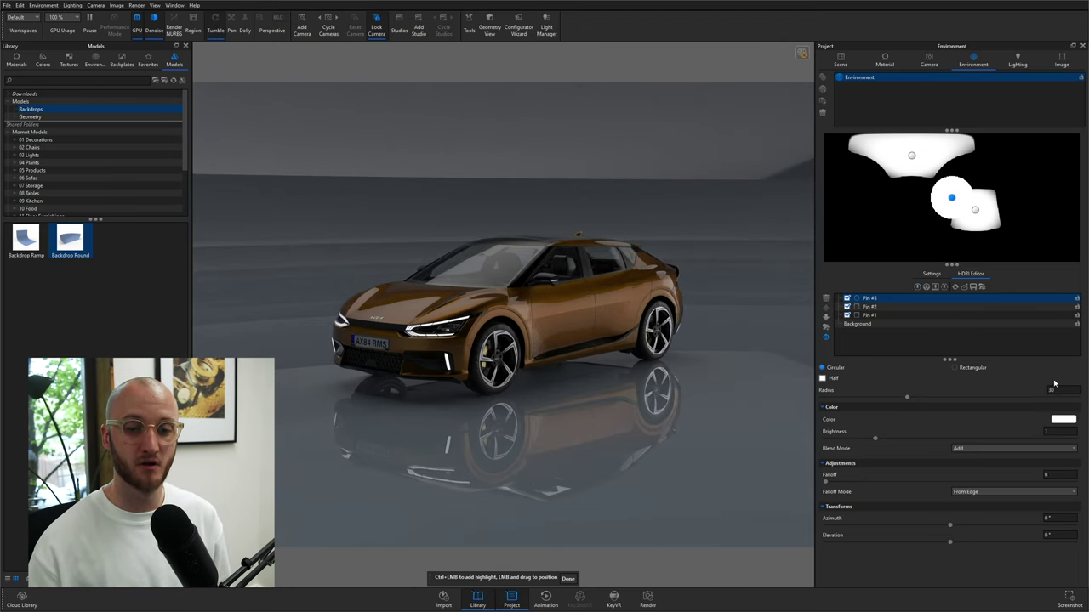
{"action": "type", "text": "2"}
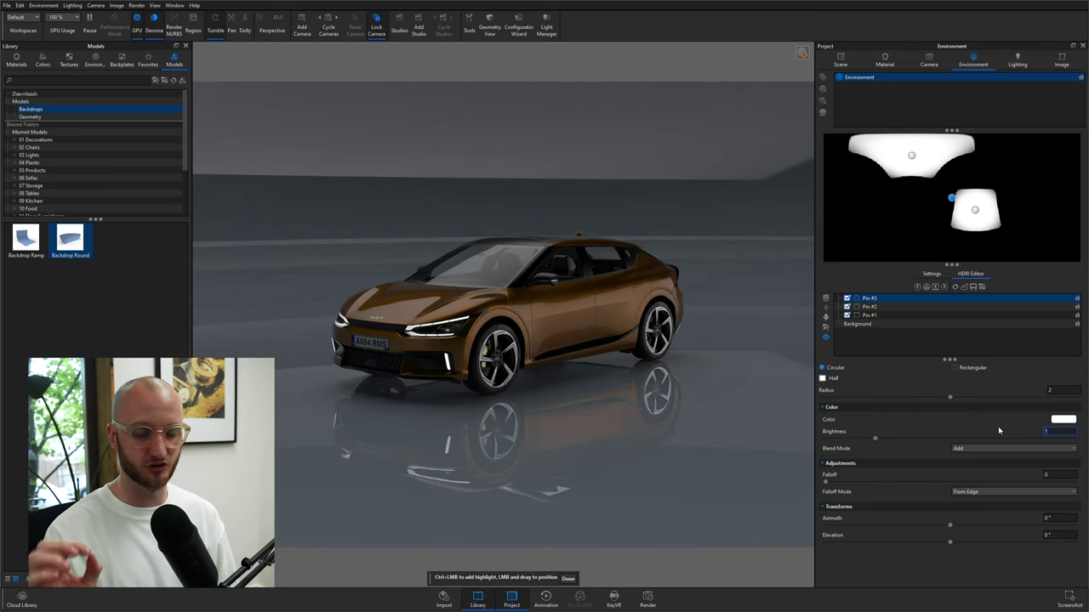
{"action": "type", "text": "00"}
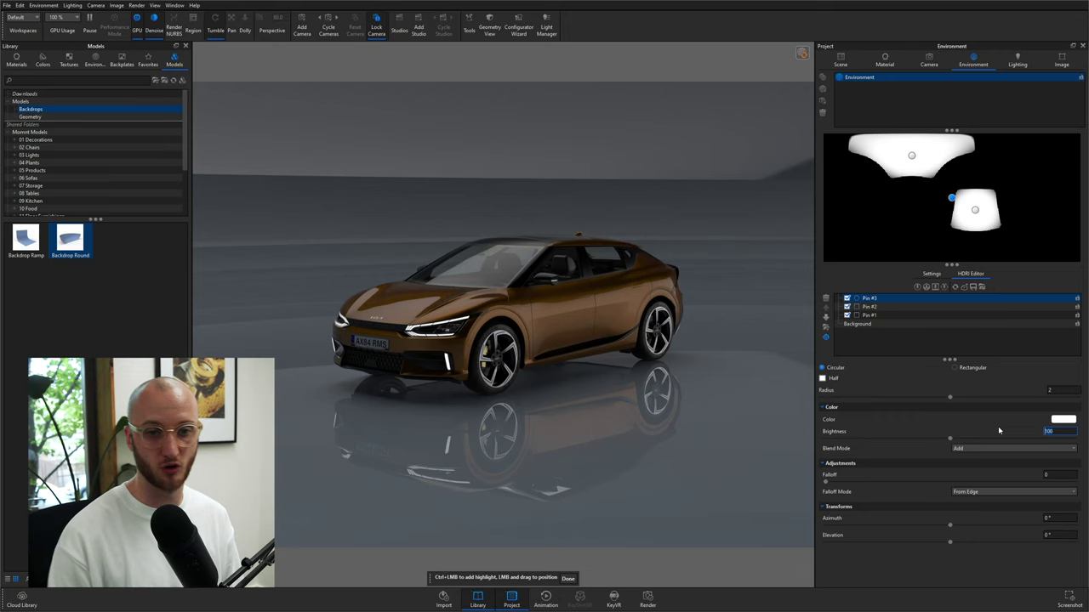
{"action": "key", "text": "Return"}
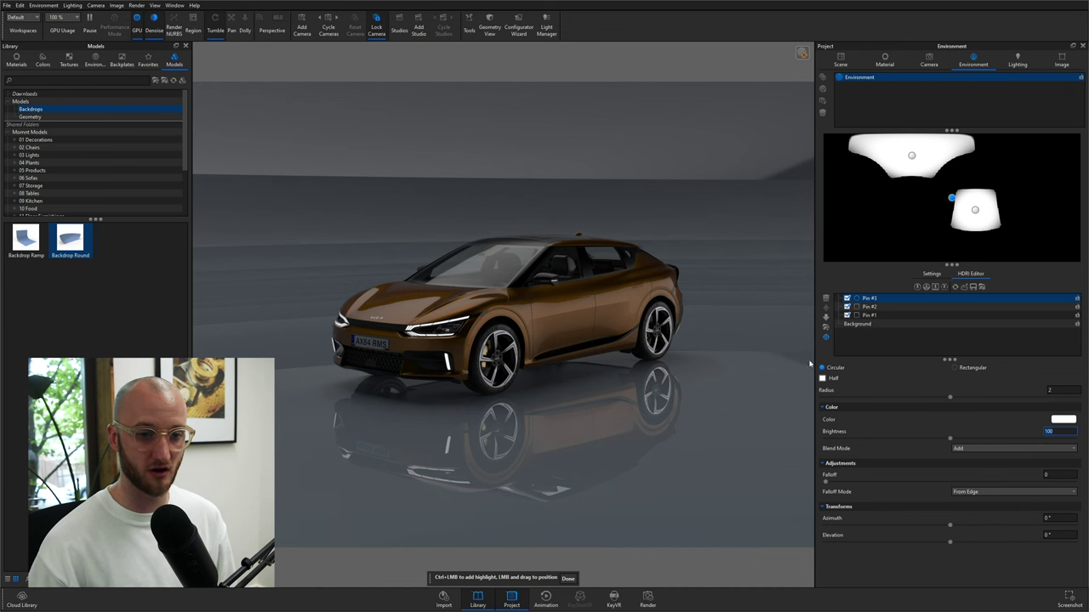
- Place the small highlight on the car body between the two softboxes
{"action": "left_click", "coordinate": [647, 266]}
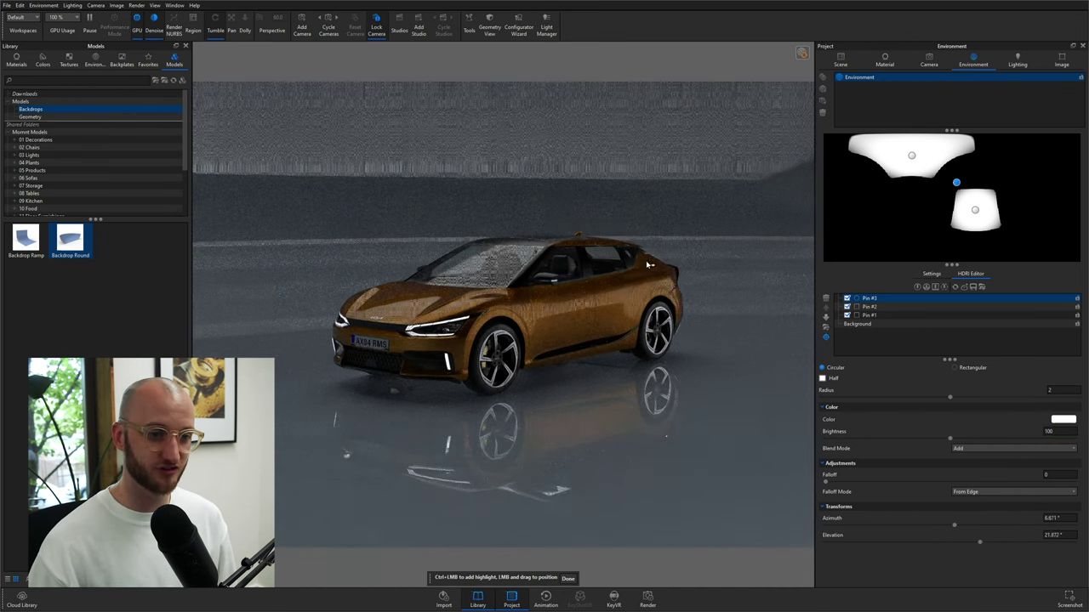
{"action": "left_click_drag", "start_coordinate": [647, 265], "coordinate": [646, 269]}
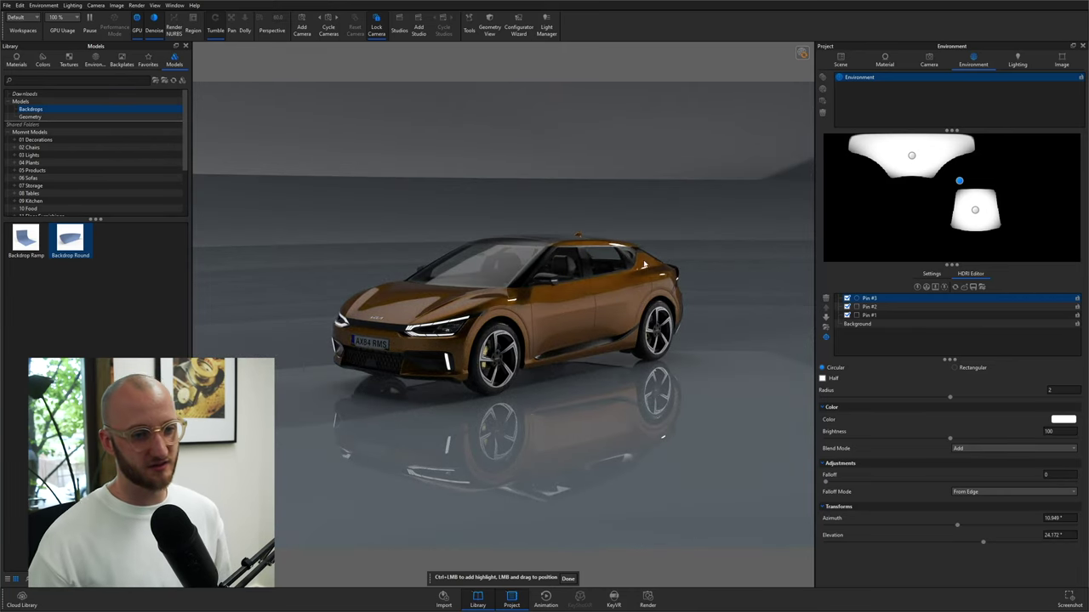
{"action": "left_click_drag", "start_coordinate": [644, 264], "coordinate": [643, 269]}
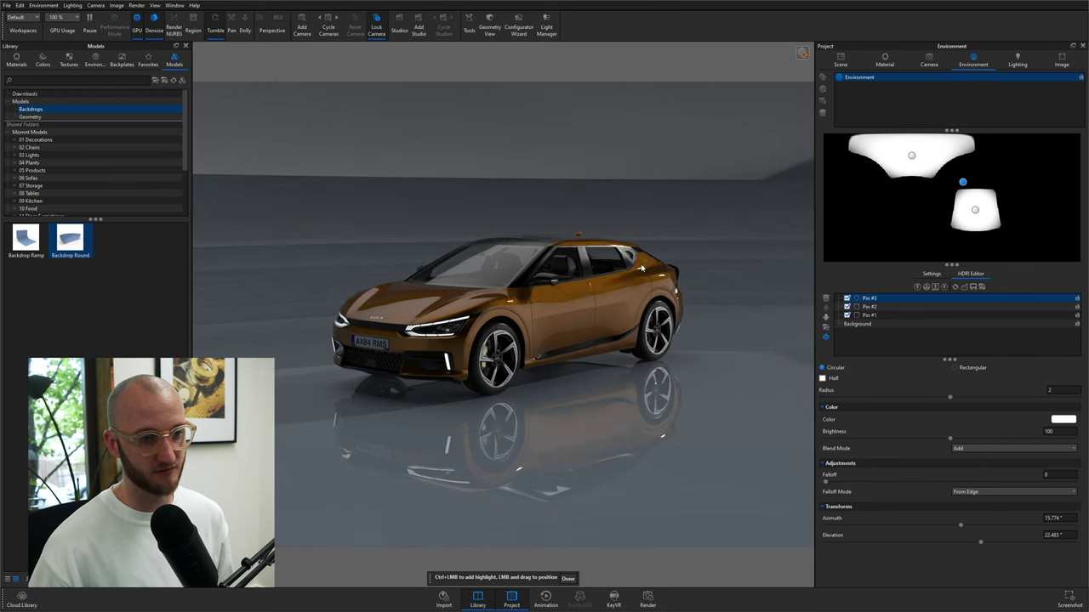
{"action": "mouse_move", "coordinate": [643, 269]}
{"action": "left_mouse_down"}
{"action": "mouse_move", "coordinate": [644, 279]}
{"action": "mouse_move", "coordinate": [666, 271]}
{"action": "mouse_move", "coordinate": [646, 263]}
{"action": "left_mouse_up"}
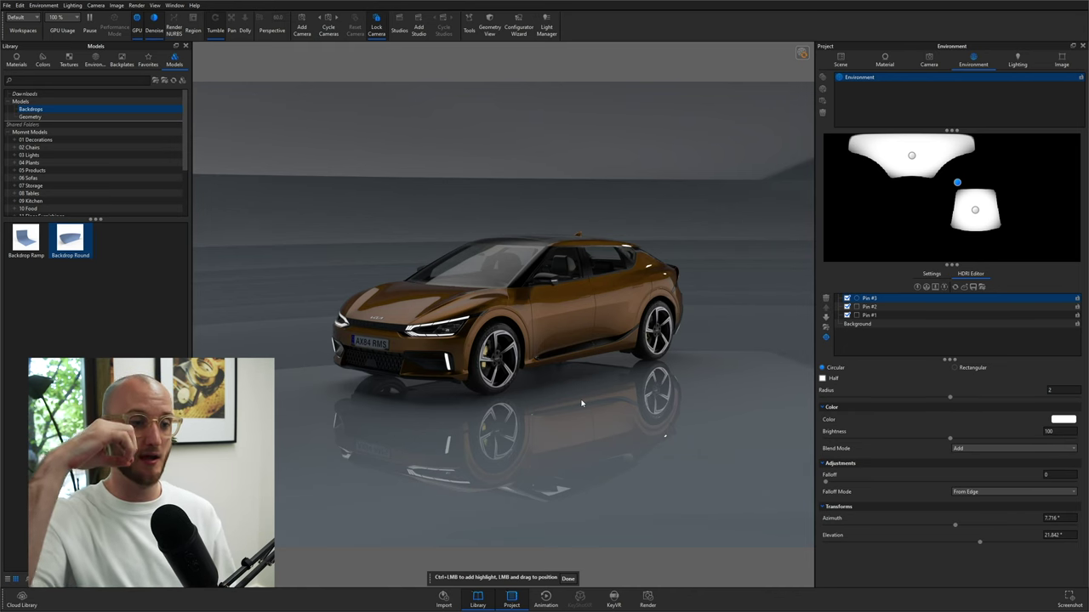
{"action": "mouse_move", "coordinate": [648, 279]}
{"action": "left_mouse_down"}
{"action": "mouse_move", "coordinate": [658, 275]}
{"action": "mouse_move", "coordinate": [642, 273]}
{"action": "left_mouse_up"}
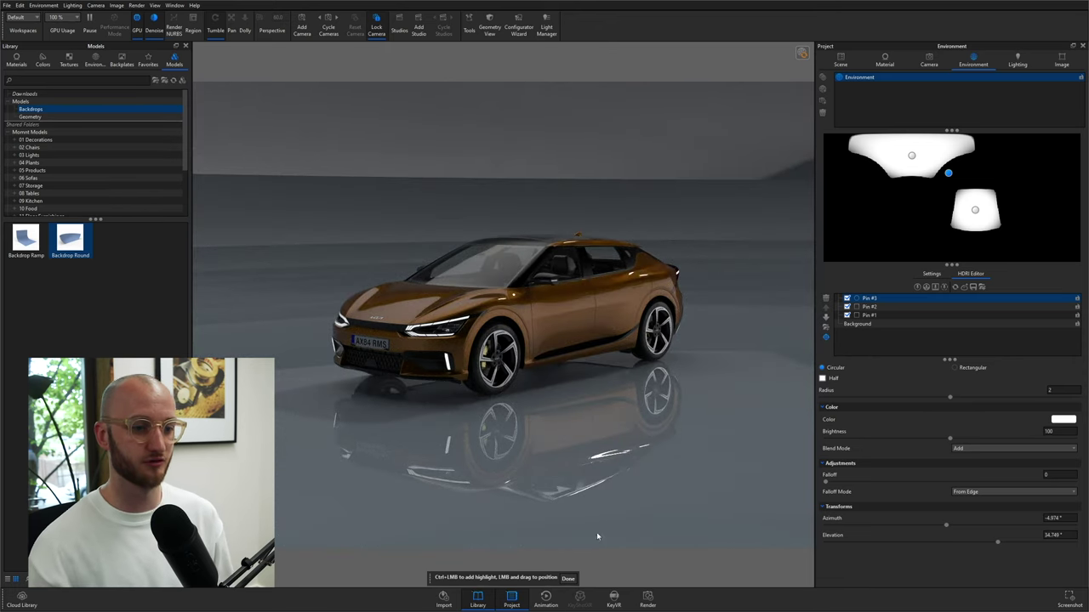
{"action": "left_click", "coordinate": [575, 578]}
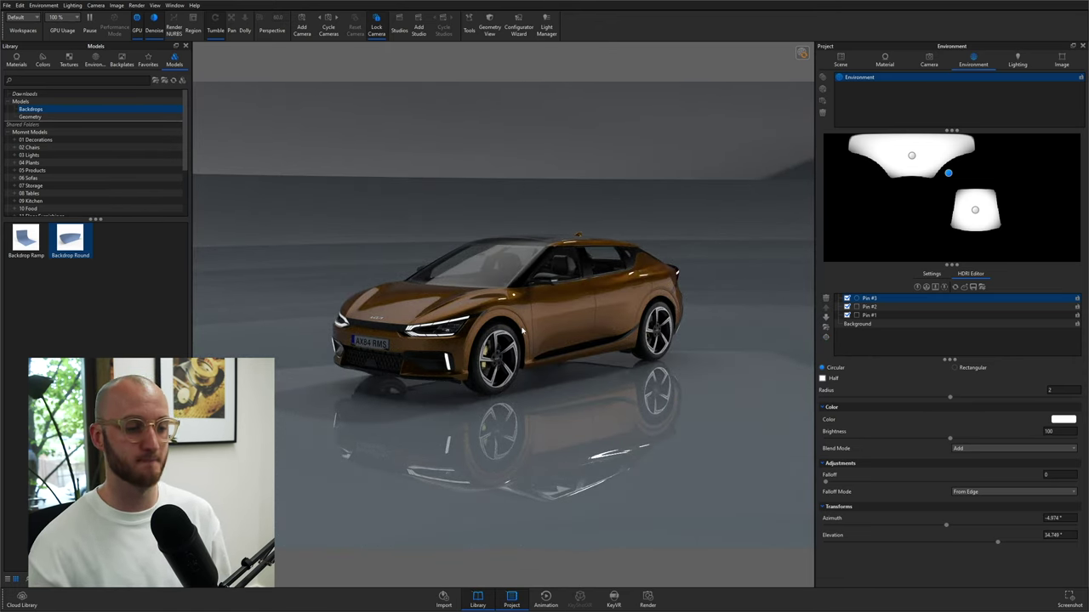
- Set HDRI Pin #1 brightness to 1.5, Pin #2 to 3, and image style to Photographic
{"action": "left_click", "coordinate": [883, 223]}
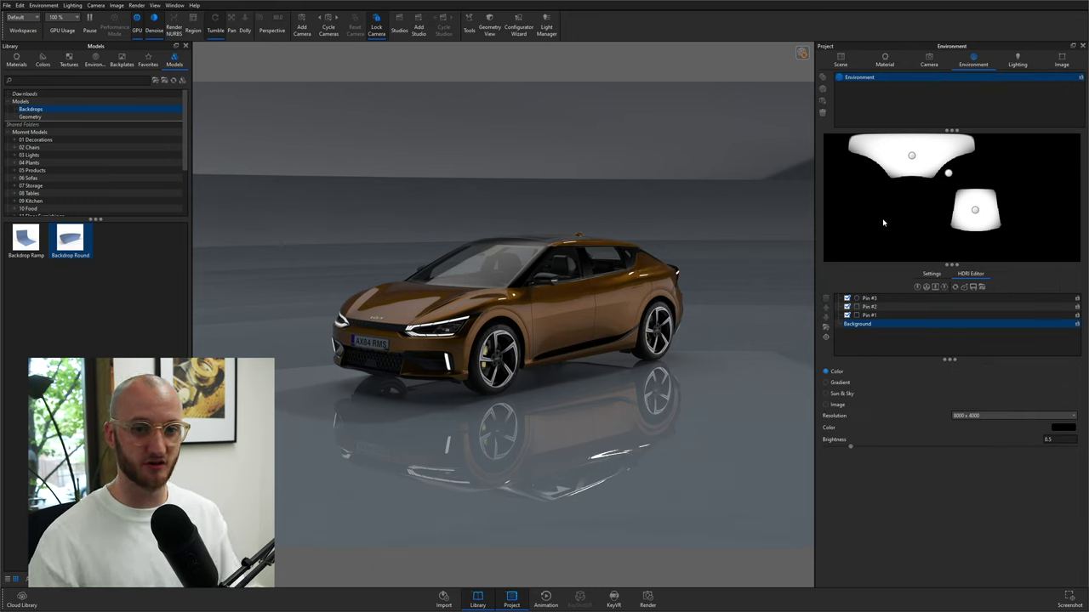
{"action": "left_click", "coordinate": [975, 211]}
{"action": "double_click", "coordinate": [1059, 431]}
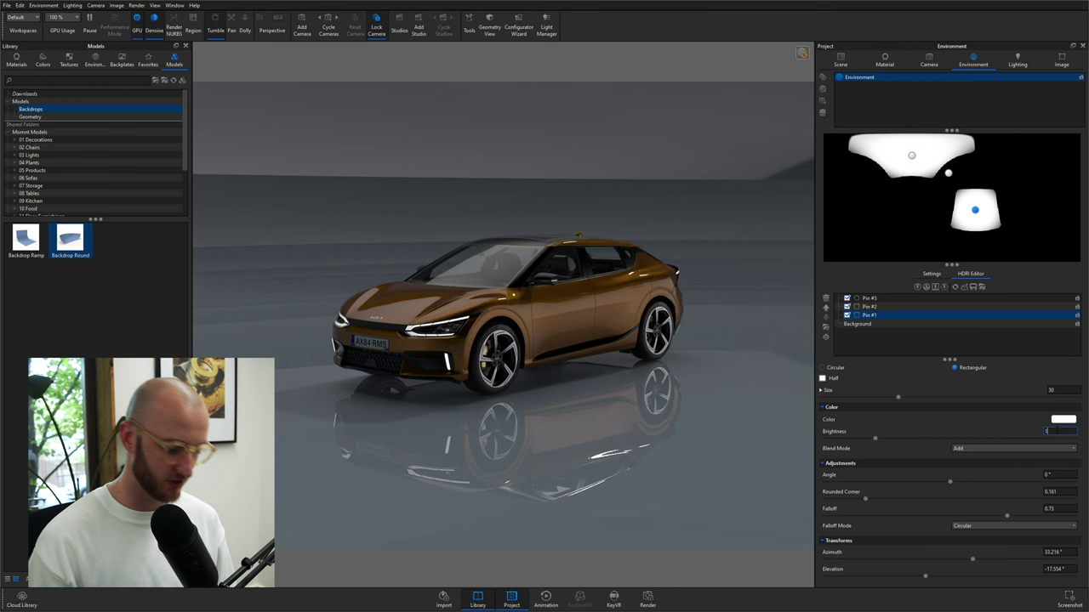
{"action": "type", "text": "1.5"}
{"action": "key", "text": "Return"}
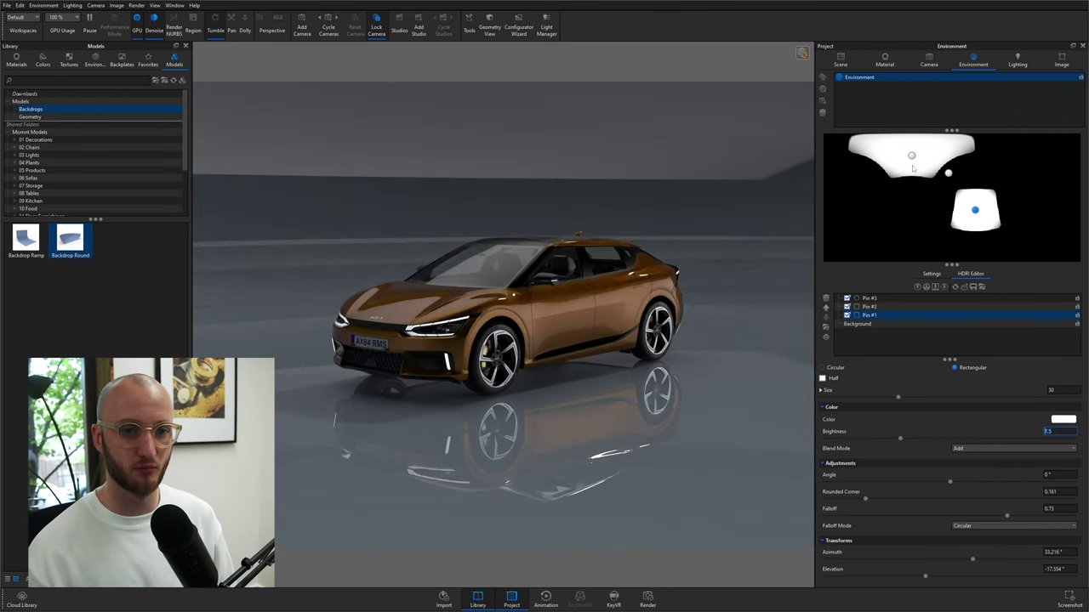
{"action": "left_click", "coordinate": [911, 156]}
{"action": "type", "text": "3"}
{"action": "key", "text": "Return"}
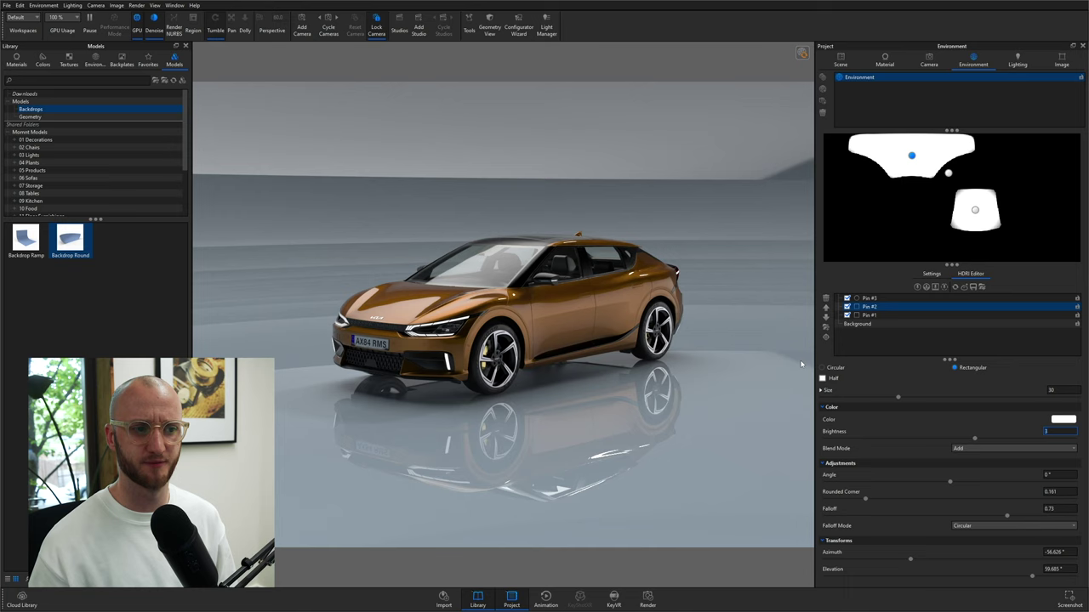
{"action": "left_click", "coordinate": [1057, 65]}
{"action": "left_click", "coordinate": [975, 191]}
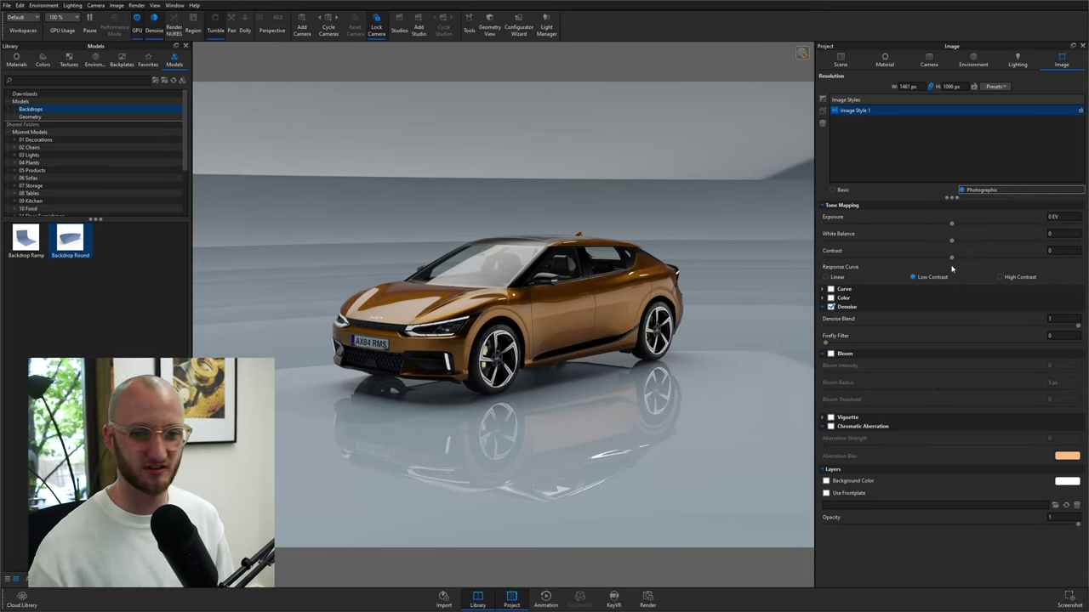
- Lower tone-mapping contrast to -0.24 and raise exposure to 0.848 EV
{"action": "left_click_drag", "start_coordinate": [951, 258], "coordinate": [919, 266]}
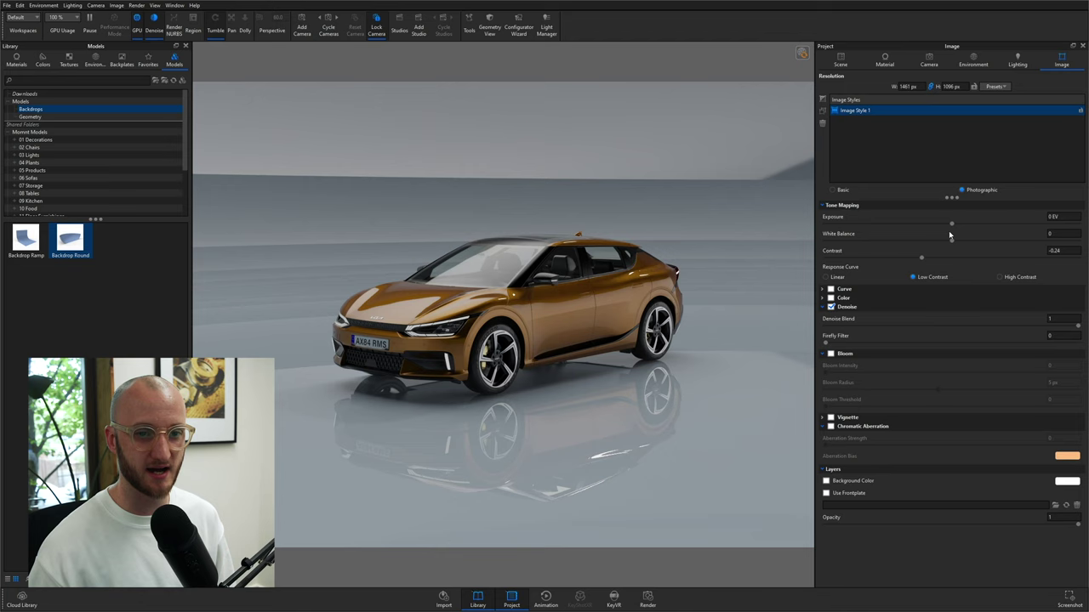
{"action": "left_click_drag", "start_coordinate": [951, 226], "coordinate": [1025, 232]}
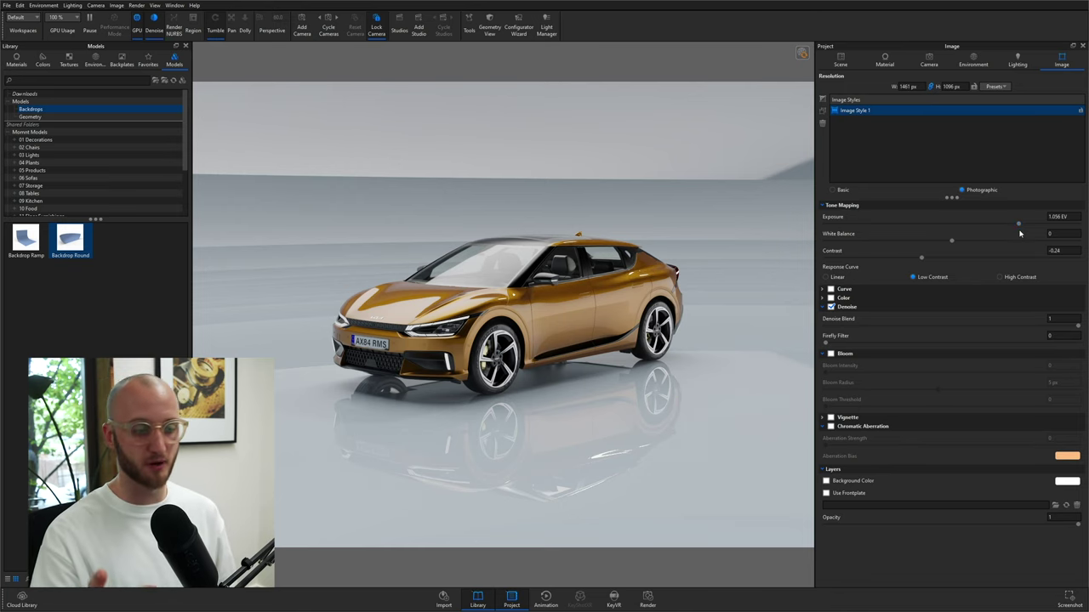
{"action": "left_click_drag", "start_coordinate": [1018, 225], "coordinate": [1018, 227]}
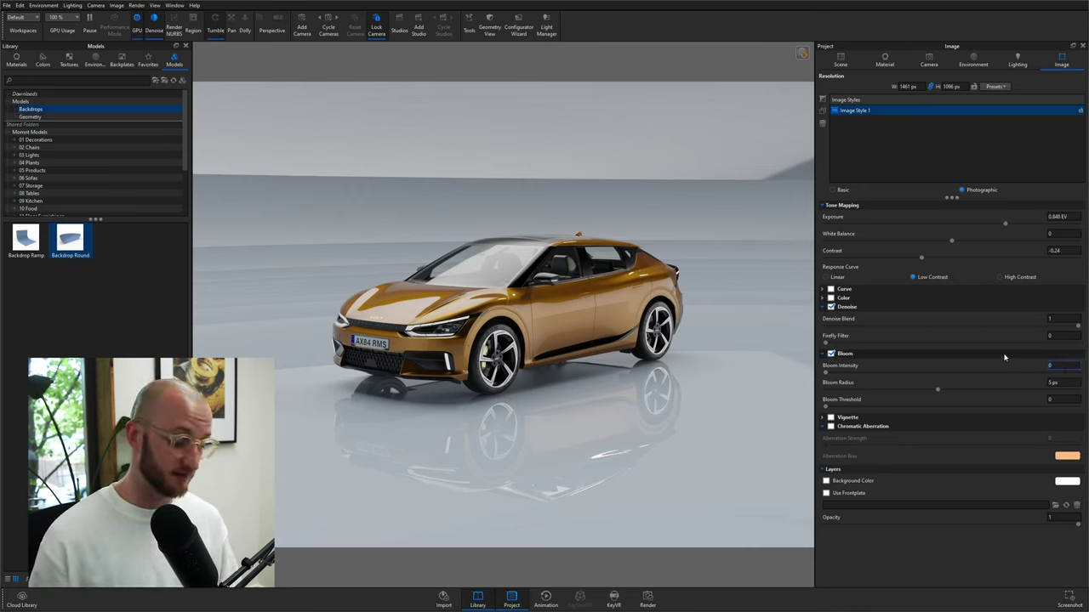
- Set Bloom radius to 100 px, threshold to 1.158 and intensity to 0.616
{"action": "type", "text": "1"}
{"action": "key", "text": "Tab"}
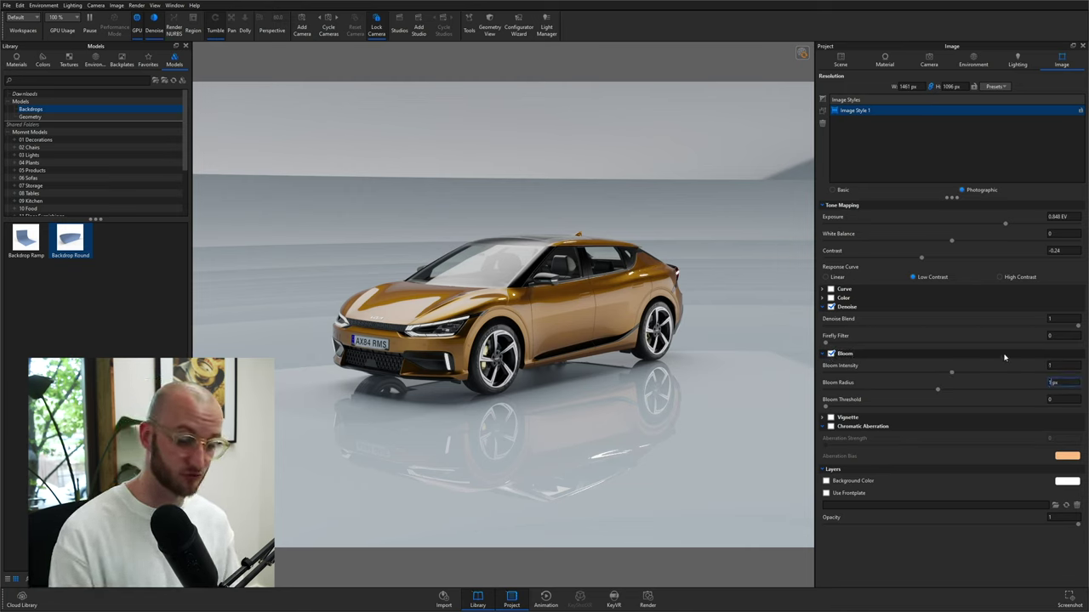
{"action": "type", "text": "100"}
{"action": "key", "text": "Return"}
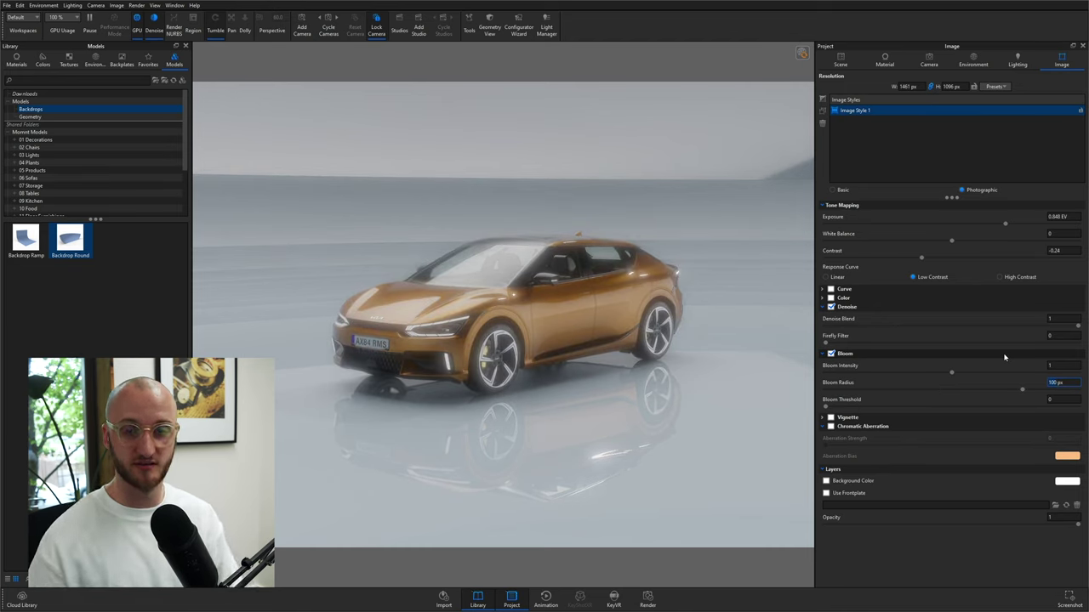
{"action": "left_click_drag", "start_coordinate": [826, 406], "coordinate": [906, 417]}
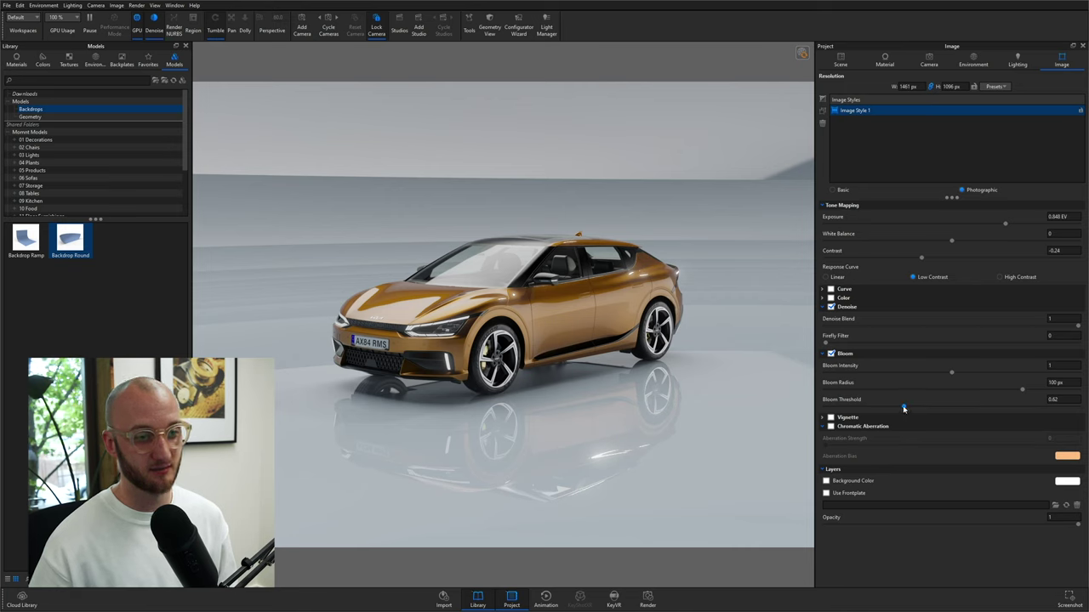
{"action": "left_click_drag", "start_coordinate": [904, 409], "coordinate": [1001, 385]}
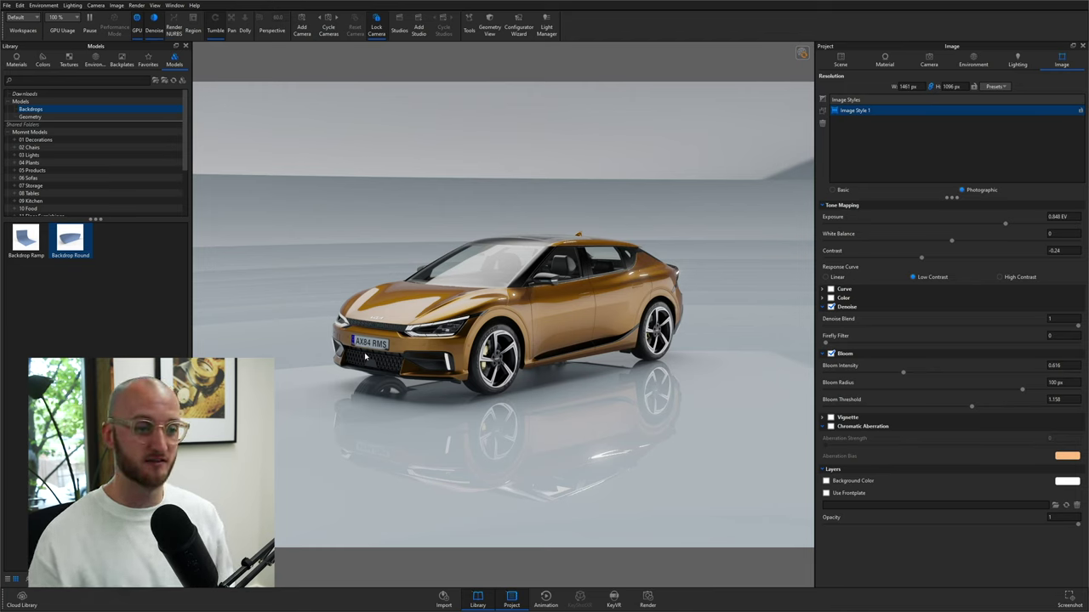
- Open the backdrop material's Material Graph and add a Color Gradient texture node
{"action": "double_click", "coordinate": [554, 181]}
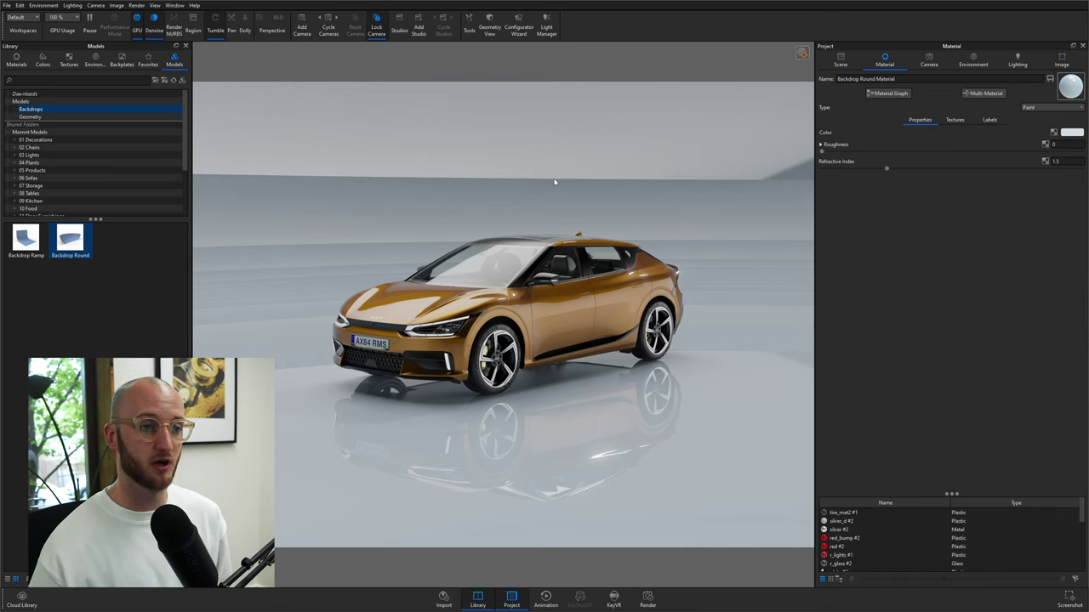
{"action": "left_click", "coordinate": [887, 93]}
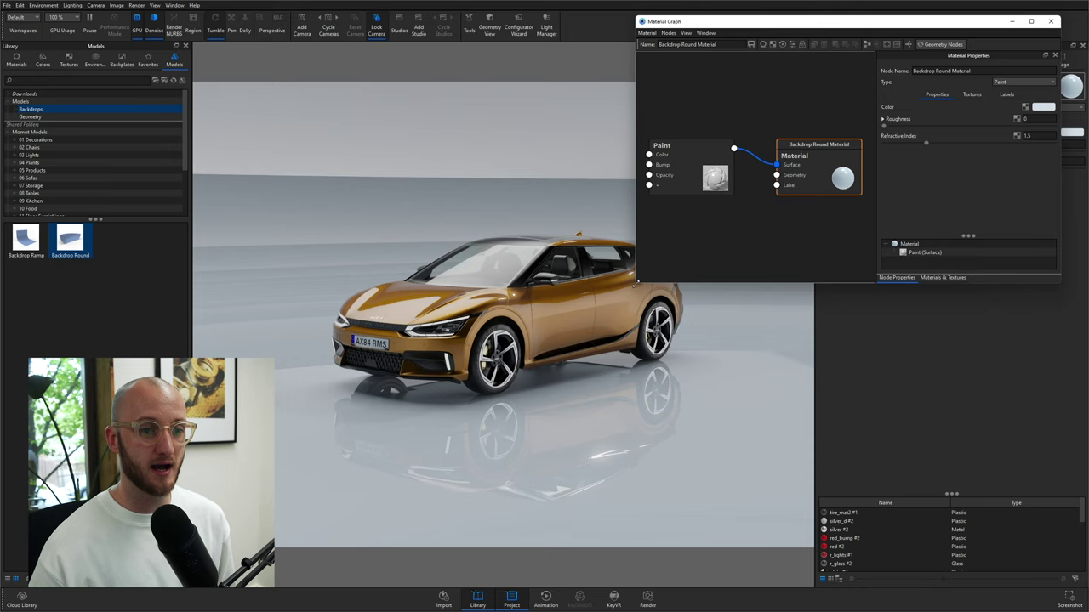
{"action": "left_click_drag", "start_coordinate": [636, 282], "coordinate": [513, 401]}
{"action": "left_click_drag", "start_coordinate": [814, 25], "coordinate": [847, 32]}
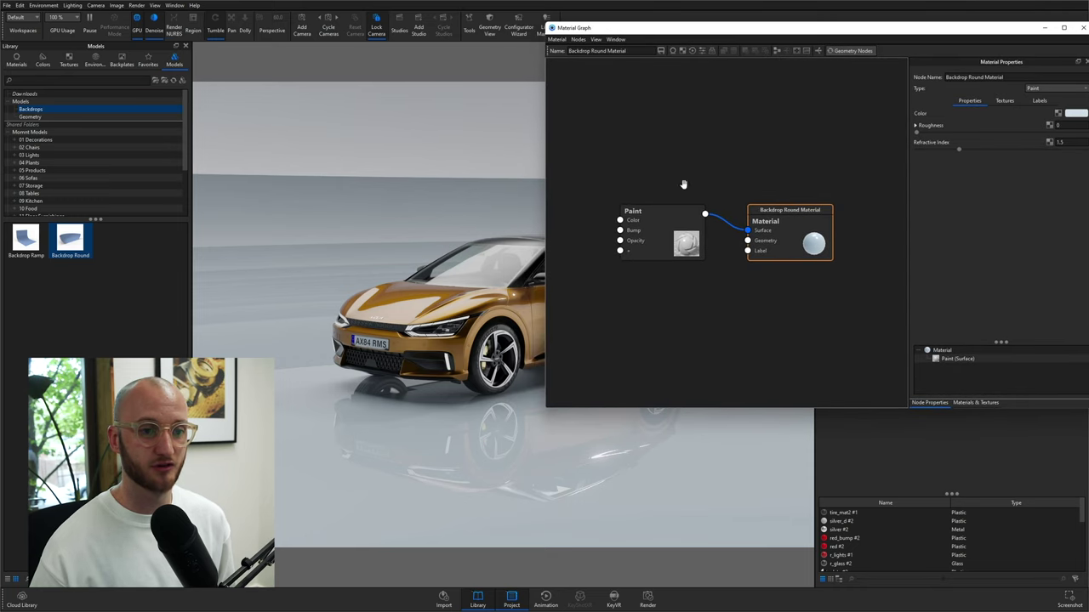
{"action": "right_click", "coordinate": [575, 254]}
{"action": "mouse_move", "coordinate": [593, 278]}
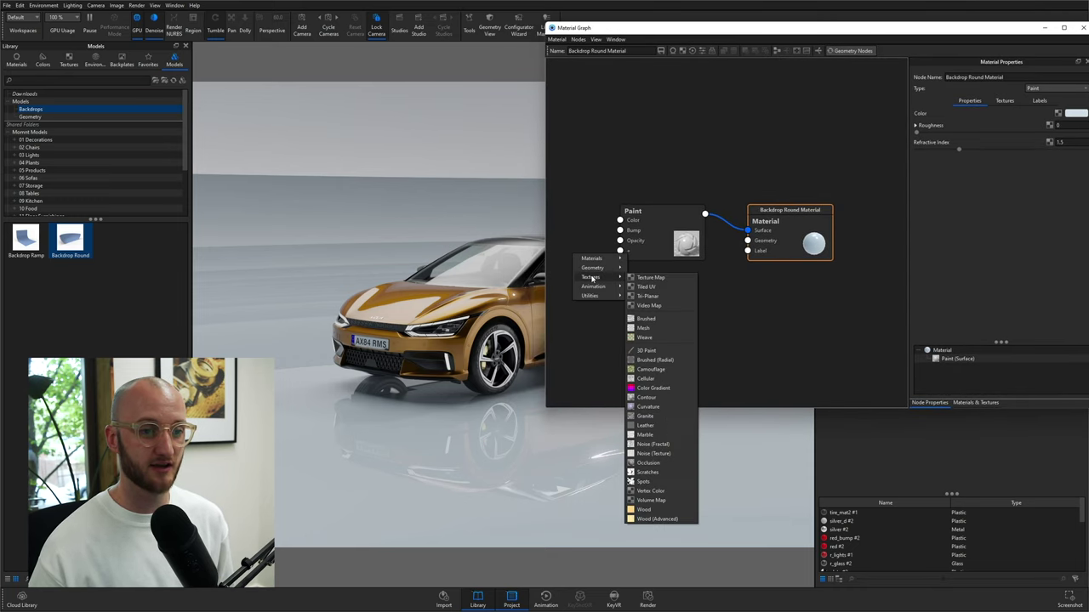
{"action": "left_click", "coordinate": [652, 388]}
{"action": "left_click_drag", "start_coordinate": [614, 245], "coordinate": [664, 236]}
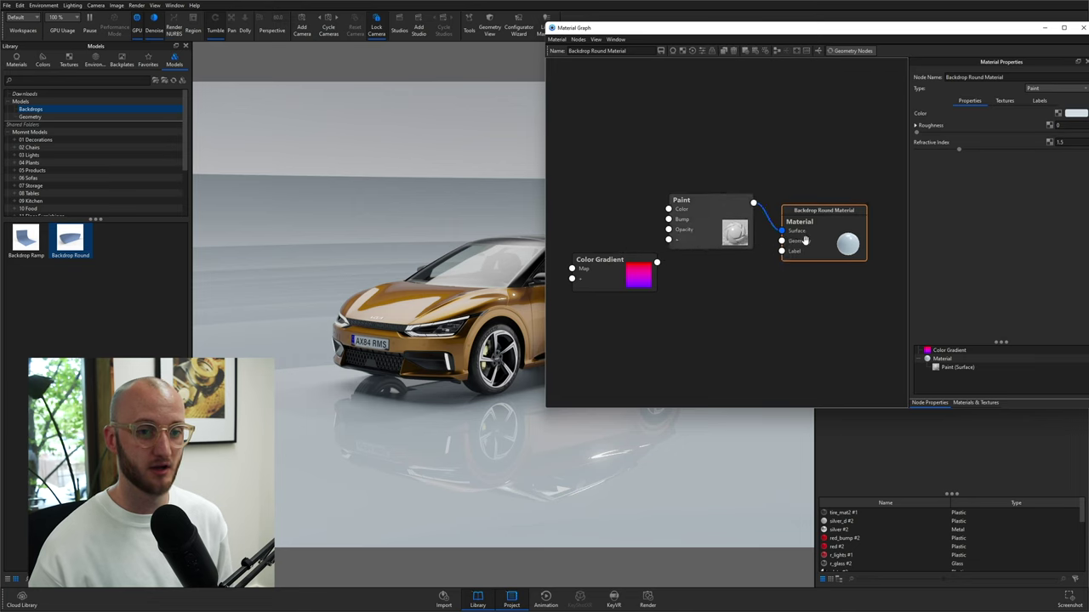
{"action": "left_click_drag", "start_coordinate": [823, 212], "coordinate": [872, 181]}
{"action": "left_click_drag", "start_coordinate": [672, 213], "coordinate": [689, 204]}
- Set the Color Gradient to centre on Part with Spherical gradient type
{"action": "left_click", "coordinate": [608, 272]}
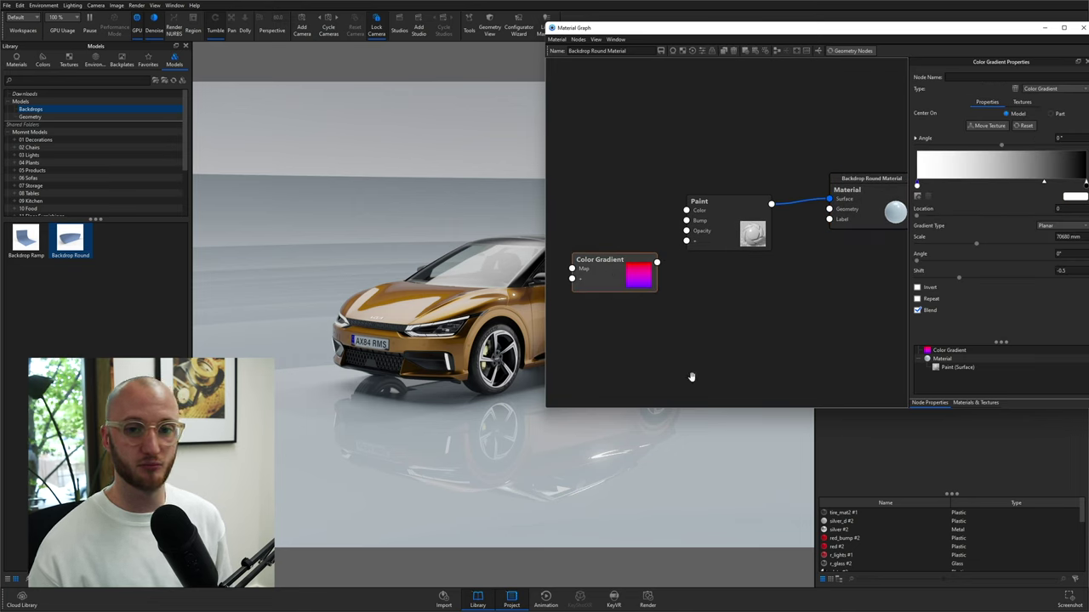
{"action": "left_click", "coordinate": [1056, 113]}
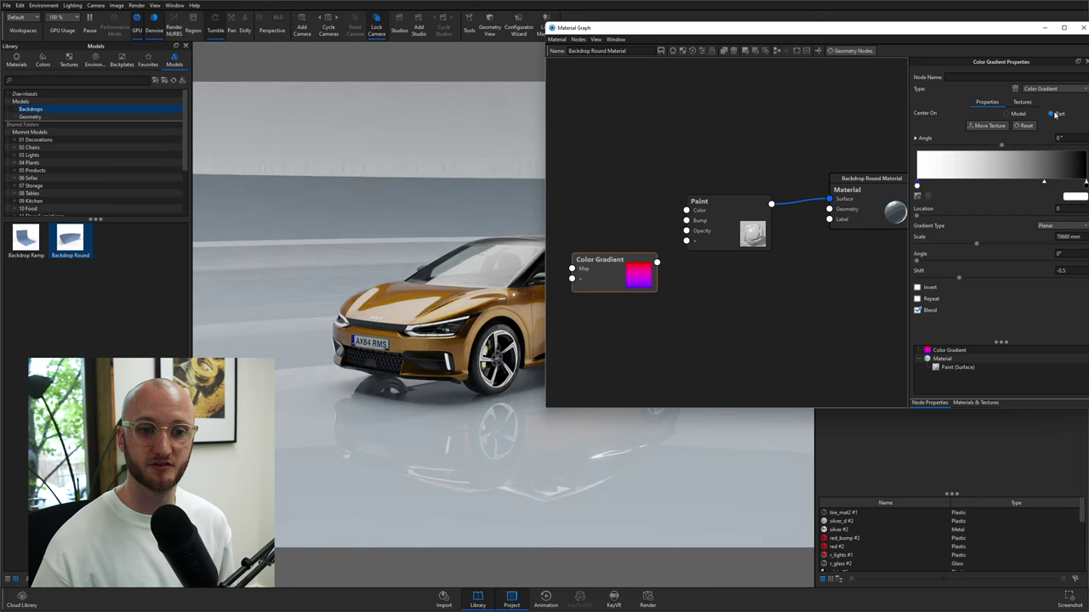
{"action": "left_click", "coordinate": [1049, 227]}
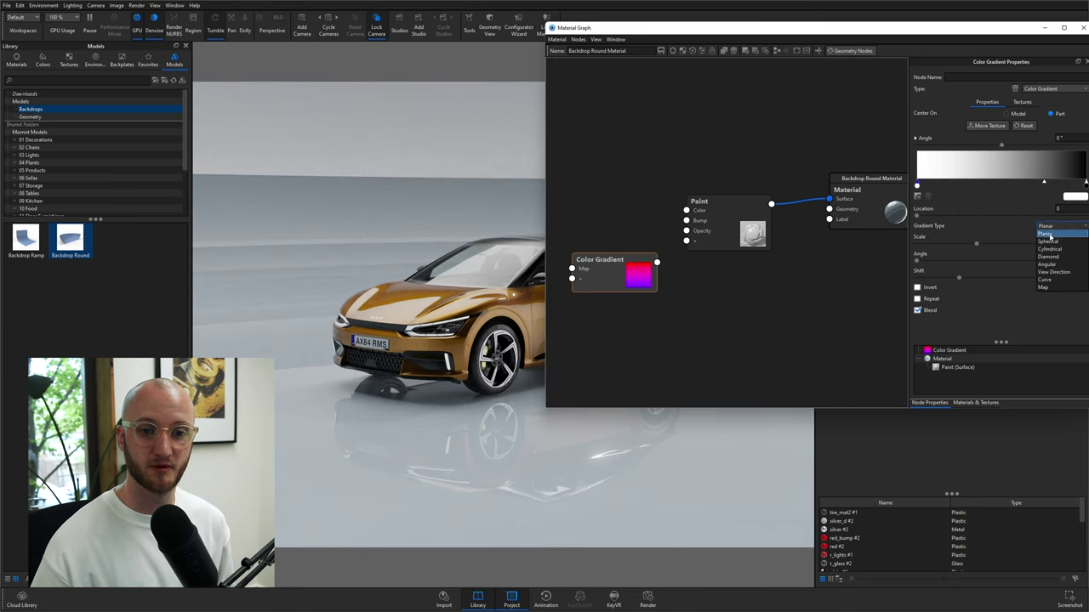
{"action": "left_click", "coordinate": [1048, 241]}
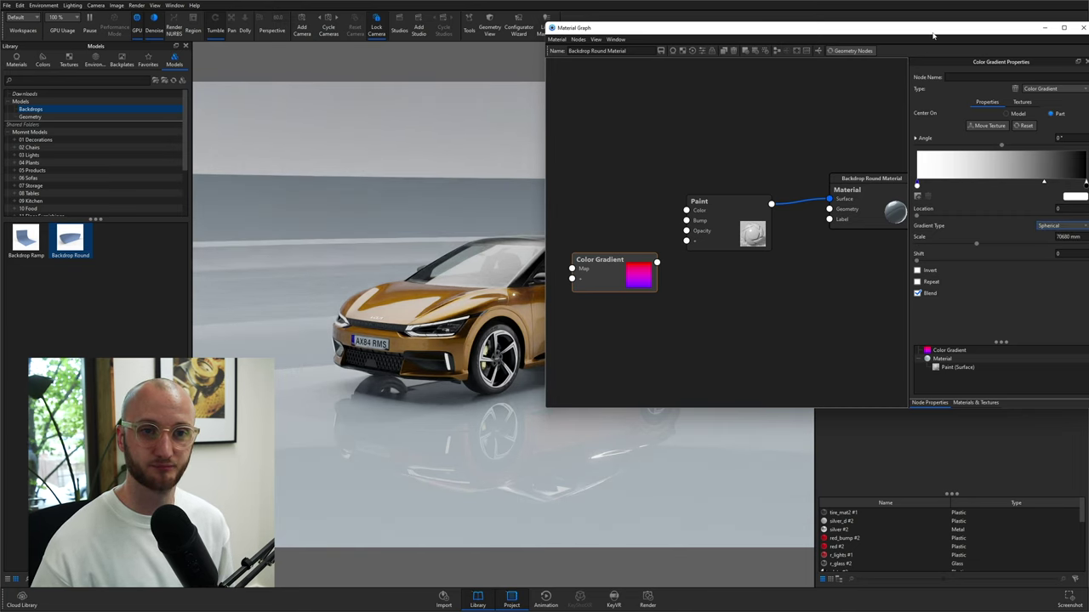
{"action": "left_click_drag", "start_coordinate": [928, 29], "coordinate": [885, 148]}
- Switch to the free camera and position the gradient centre under the car
{"action": "left_click", "coordinate": [945, 245]}
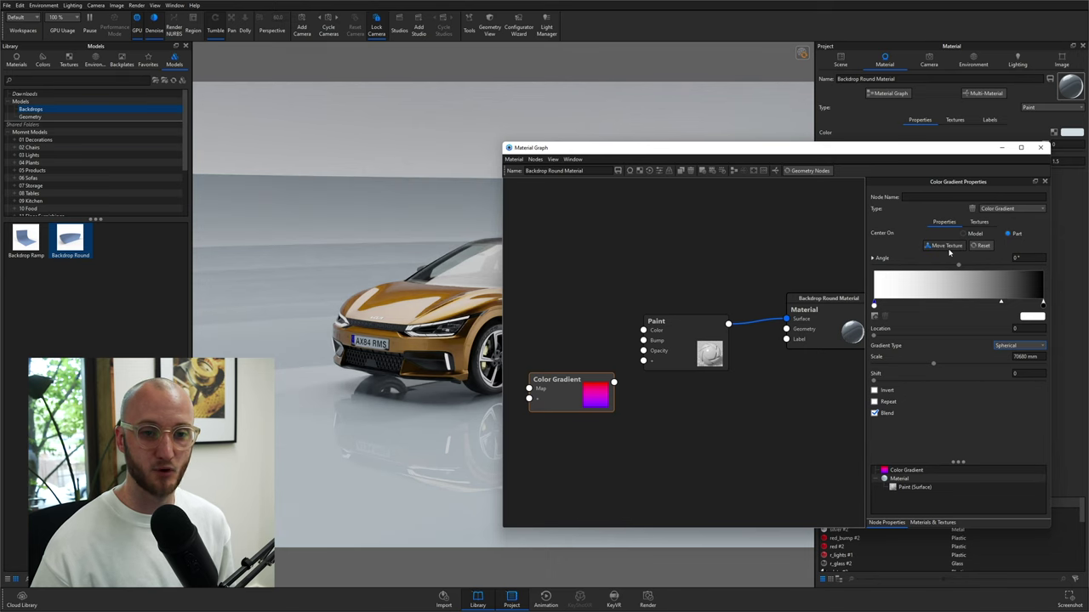
{"action": "left_click_drag", "start_coordinate": [817, 148], "coordinate": [866, 208]}
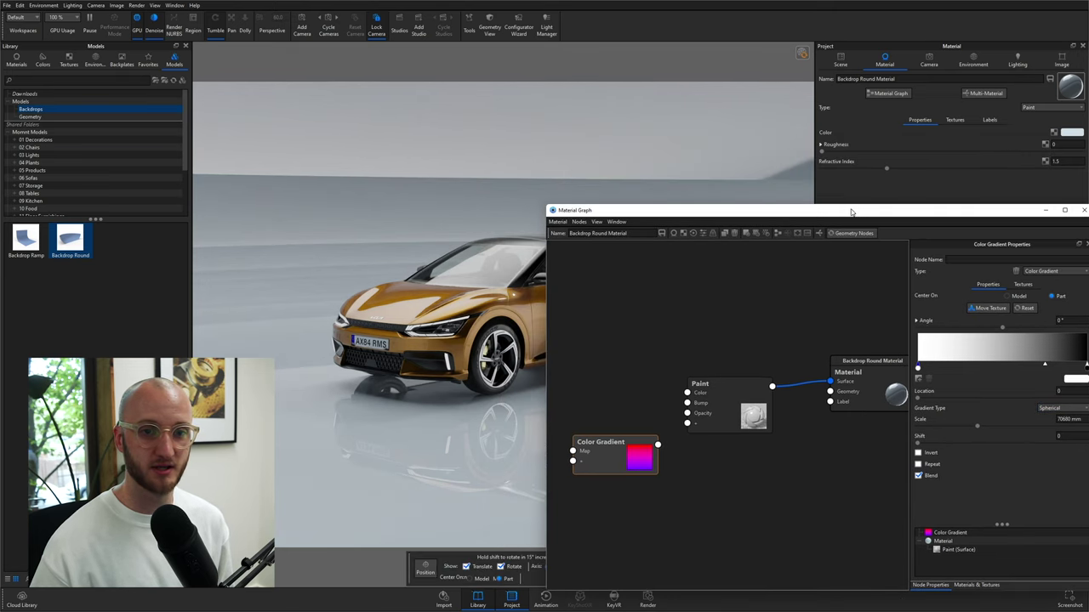
{"action": "left_click", "coordinate": [955, 119]}
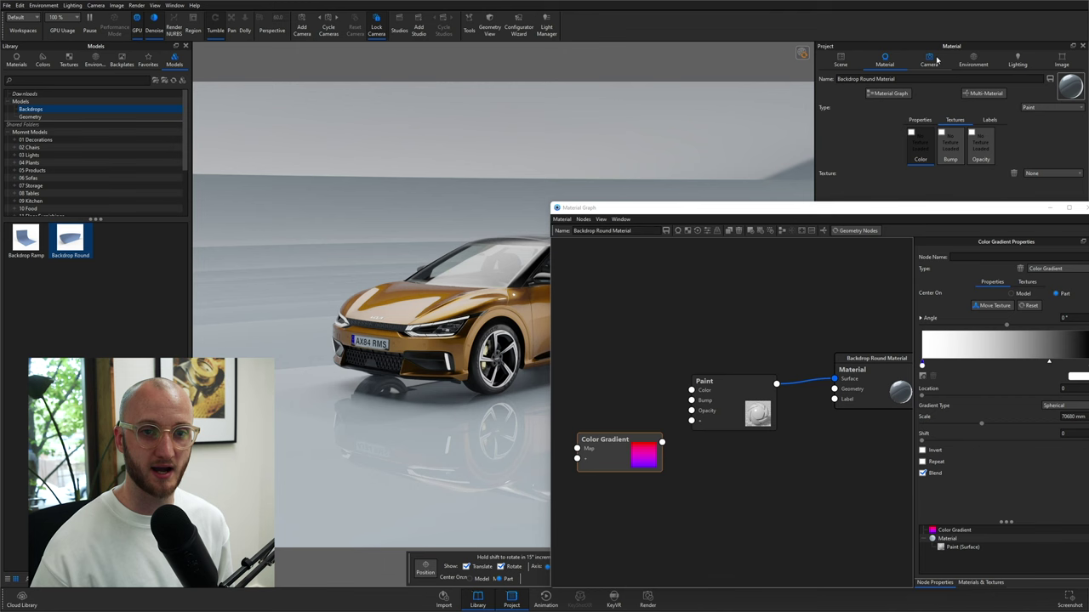
{"action": "left_click", "coordinate": [929, 59]}
{"action": "left_click", "coordinate": [868, 77]}
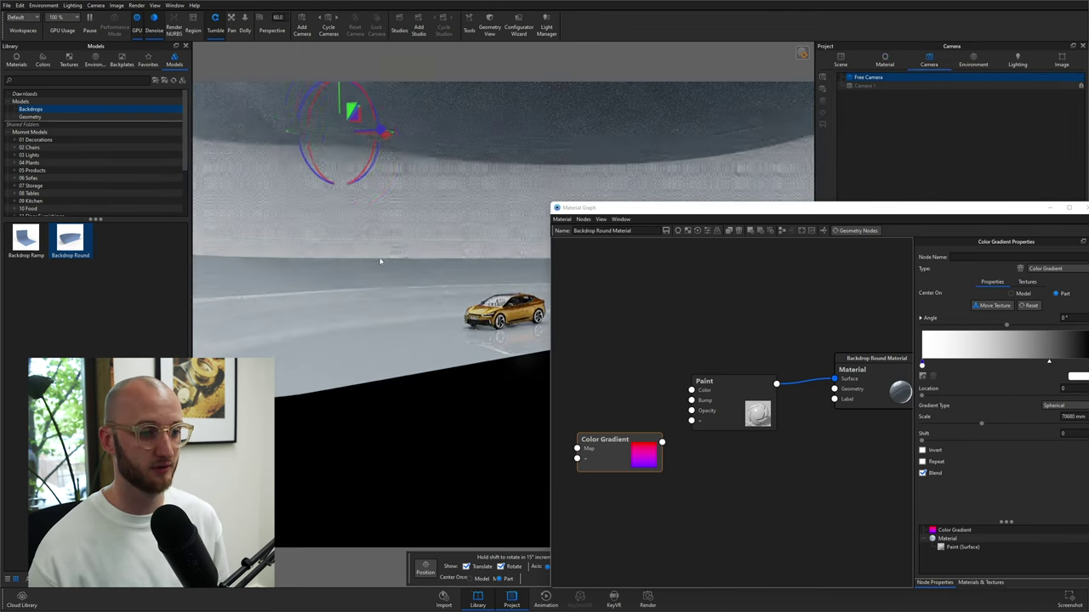
{"action": "left_click_drag", "start_coordinate": [380, 261], "coordinate": [516, 524]}
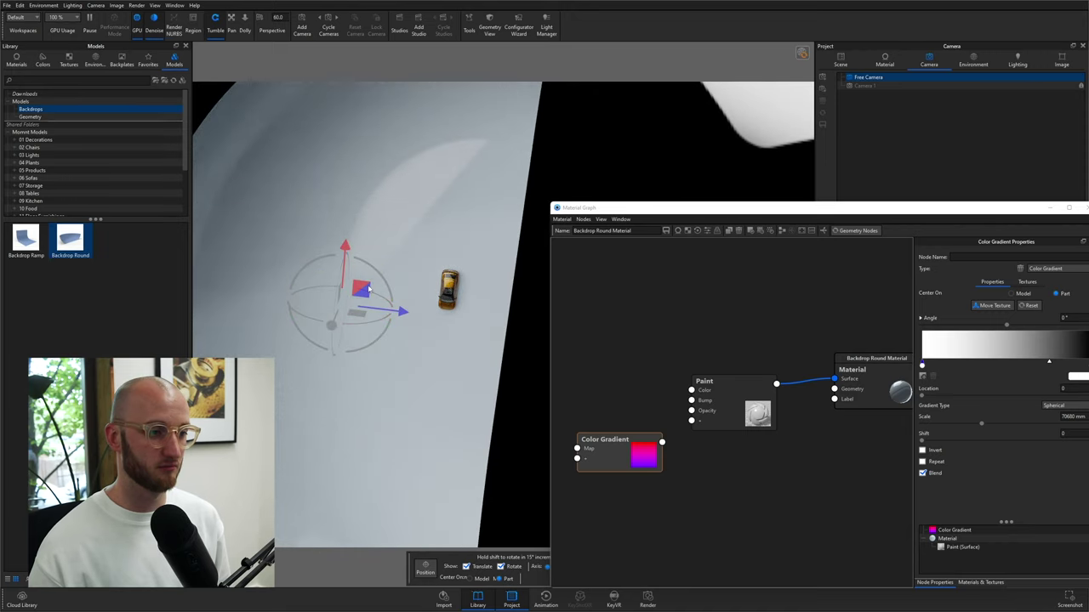
{"action": "left_click_drag", "start_coordinate": [368, 289], "coordinate": [472, 281]}
{"action": "left_click_drag", "start_coordinate": [366, 357], "coordinate": [400, 255]}
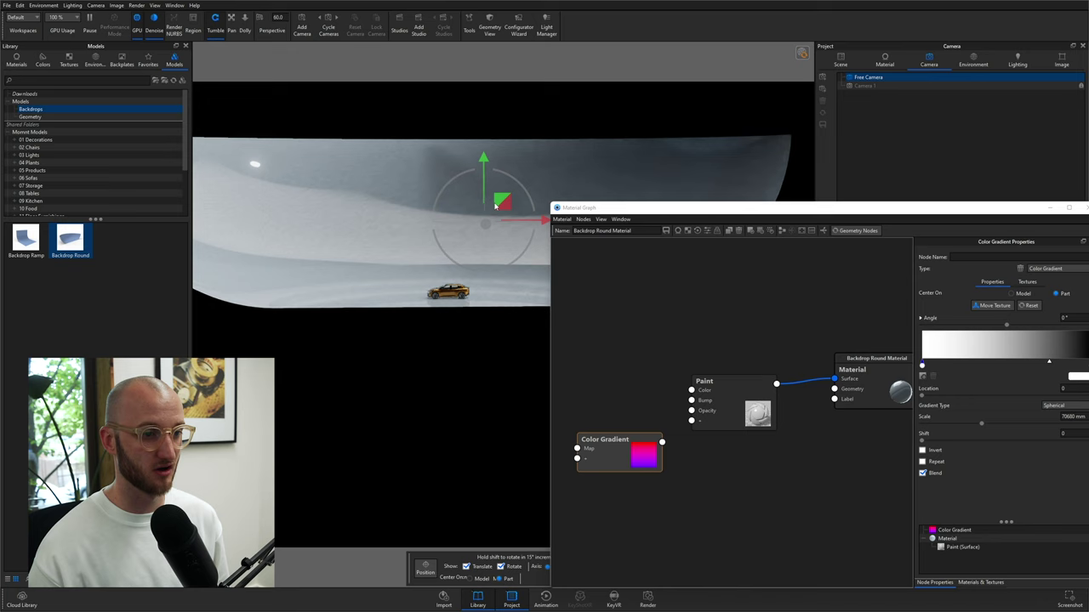
{"action": "left_click_drag", "start_coordinate": [495, 205], "coordinate": [475, 287]}
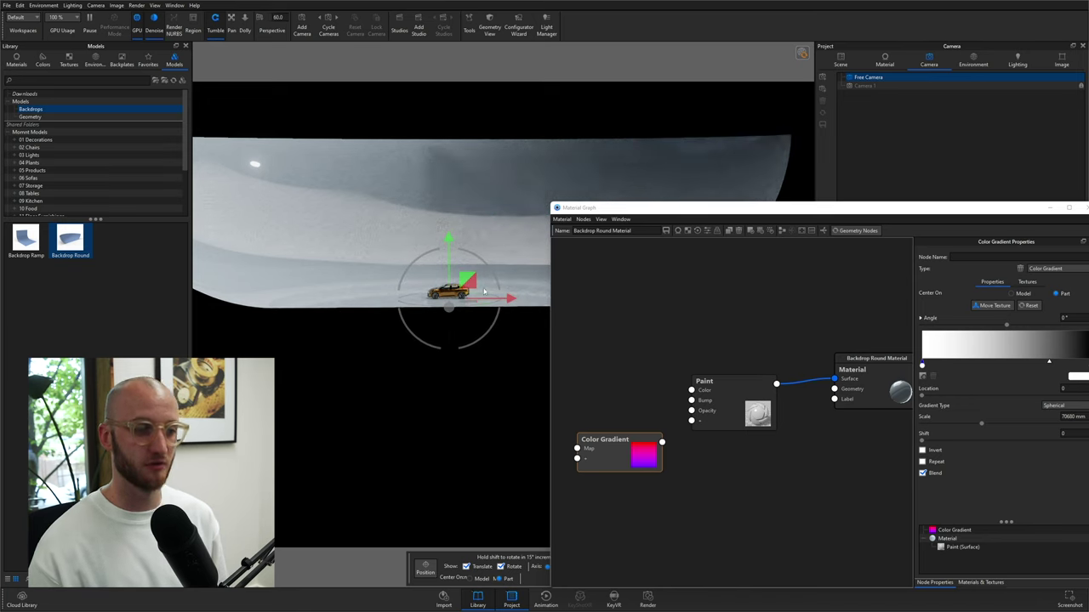
{"action": "left_click_drag", "start_coordinate": [525, 447], "coordinate": [425, 439]}
- Shrink the gradient to a 9600 mm scale around the car and move its node beside Paint
{"action": "left_click", "coordinate": [621, 454]}
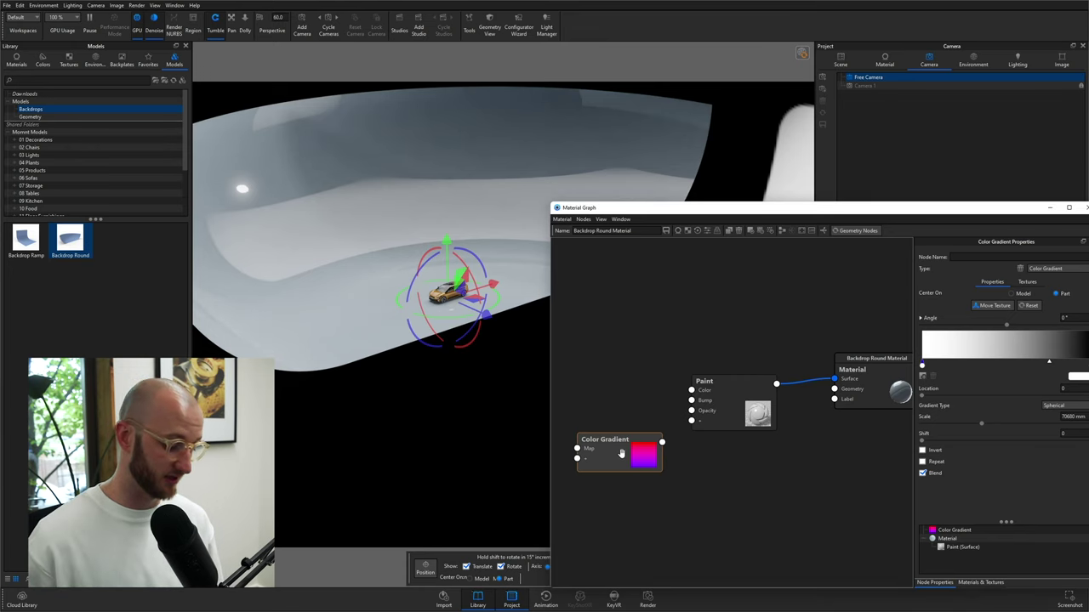
{"action": "left_click_drag", "start_coordinate": [391, 433], "coordinate": [297, 437]}
{"action": "left_click_drag", "start_coordinate": [858, 209], "coordinate": [820, 203]}
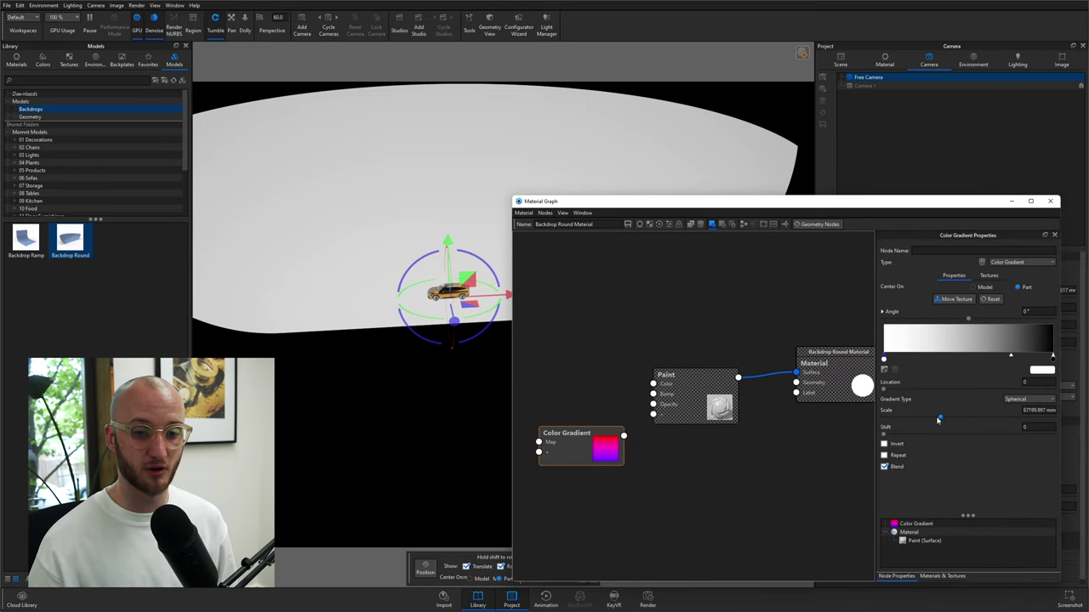
{"action": "left_click_drag", "start_coordinate": [938, 419], "coordinate": [891, 420]}
{"action": "left_click_drag", "start_coordinate": [464, 451], "coordinate": [425, 425]}
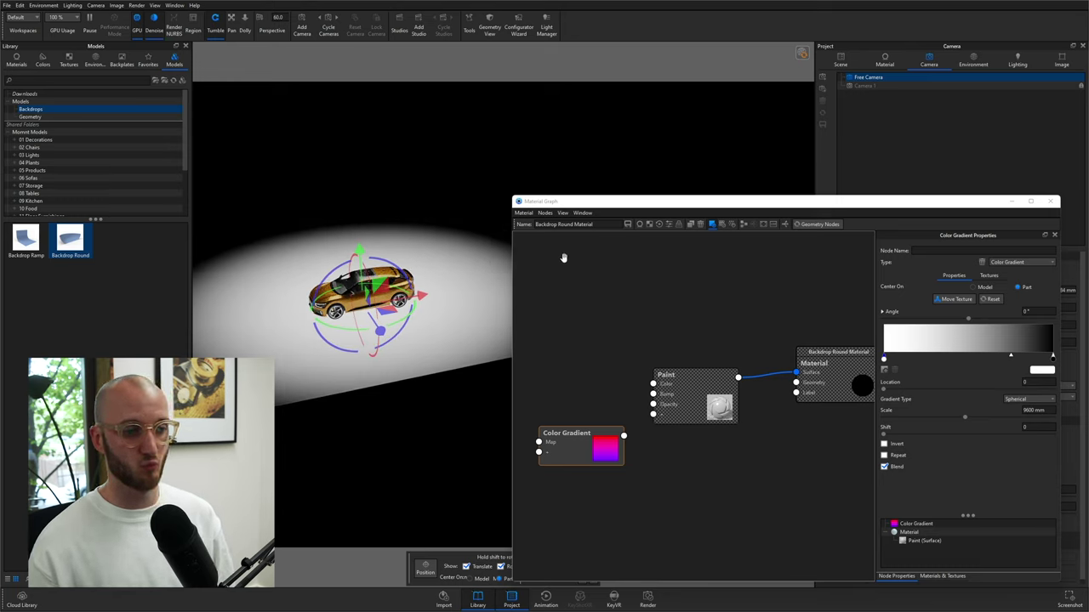
{"action": "left_click_drag", "start_coordinate": [353, 378], "coordinate": [445, 377]}
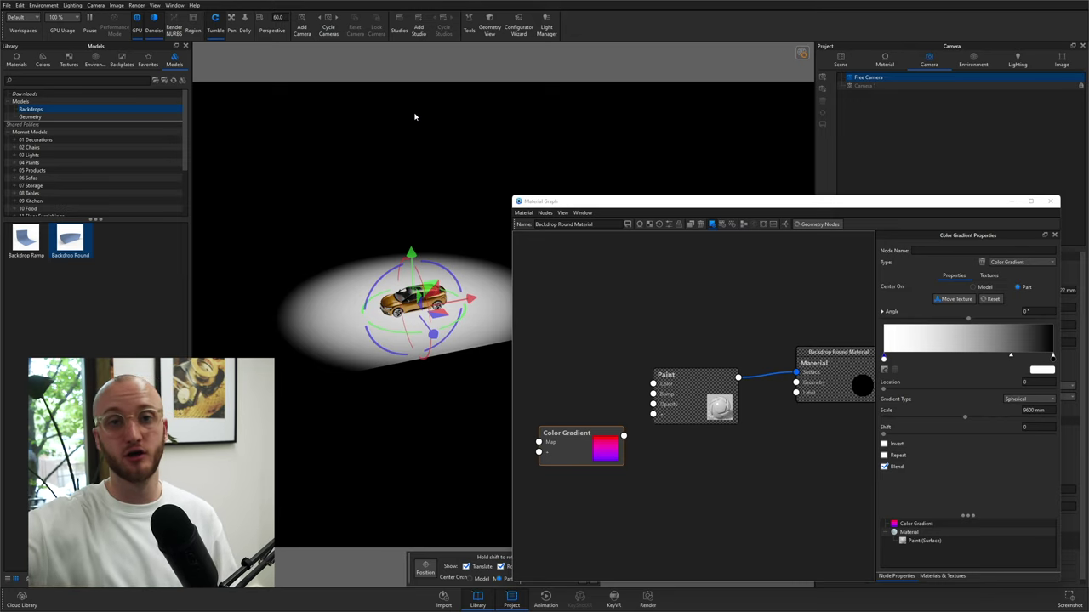
{"action": "left_click", "coordinate": [592, 461]}
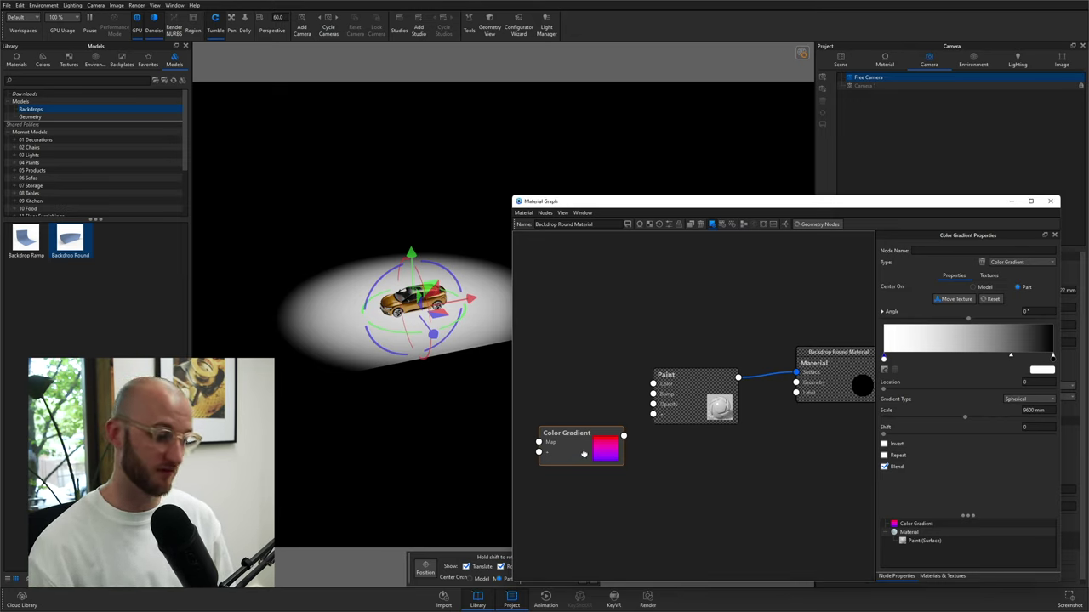
{"action": "mouse_move", "coordinate": [586, 457]}
{"action": "left_mouse_down"}
{"action": "mouse_move", "coordinate": [560, 414]}
{"action": "mouse_move", "coordinate": [521, 422]}
{"action": "left_mouse_up"}
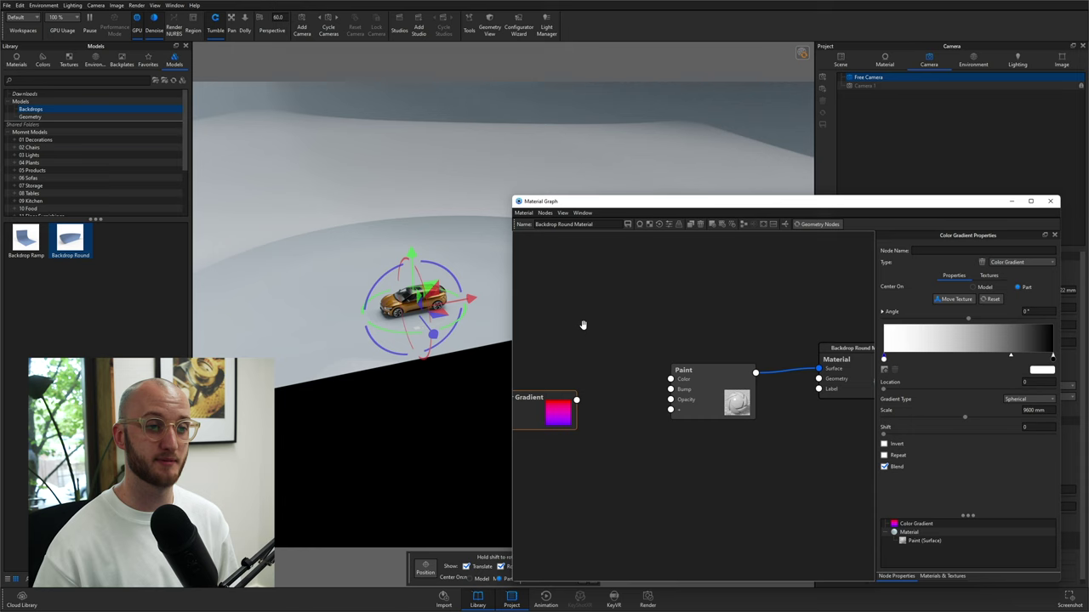
- Switch to Camera 1 and connect the Color Gradient output to Paint's Refractive Index
{"action": "left_click", "coordinate": [865, 85]}
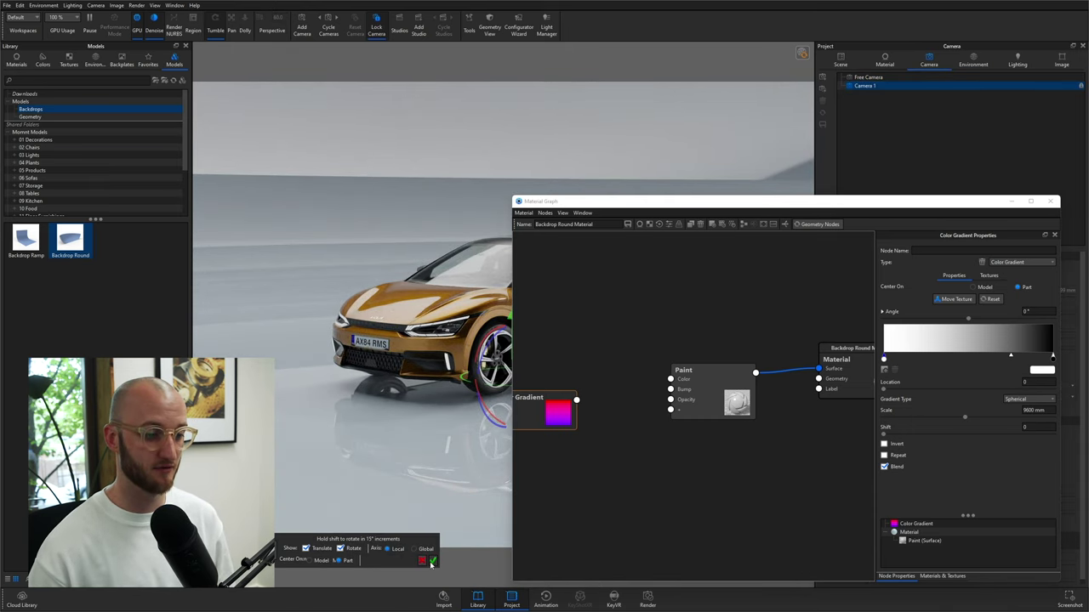
{"action": "left_click", "coordinate": [432, 561]}
{"action": "left_click_drag", "start_coordinate": [514, 198], "coordinate": [583, 333]}
{"action": "left_click_drag", "start_coordinate": [658, 335], "coordinate": [704, 64]}
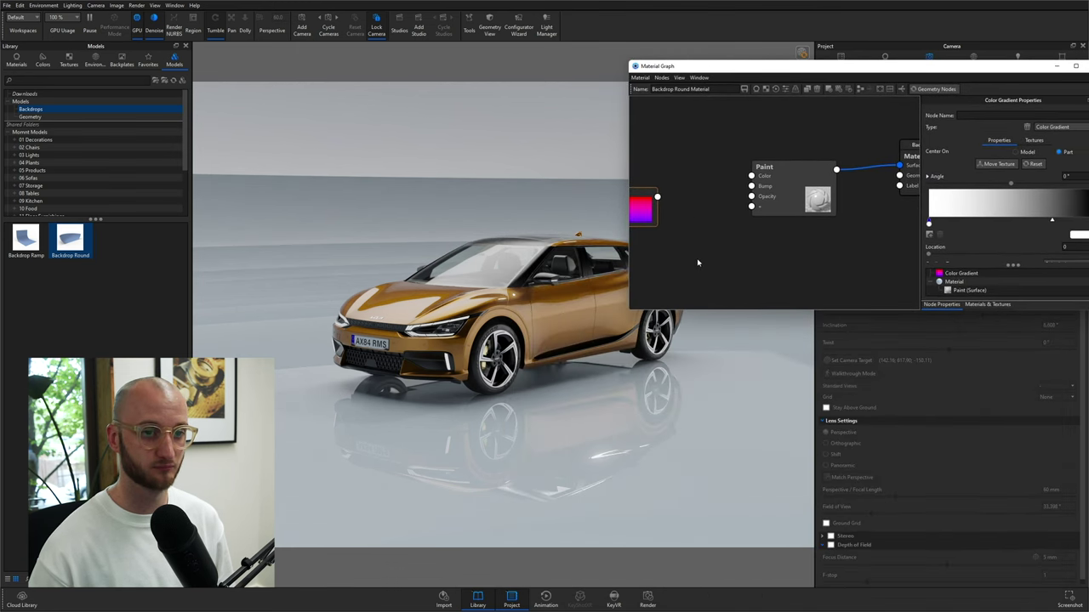
{"action": "scroll", "coordinate": [722, 252], "scroll_direction": "down", "scroll_amount": 2}
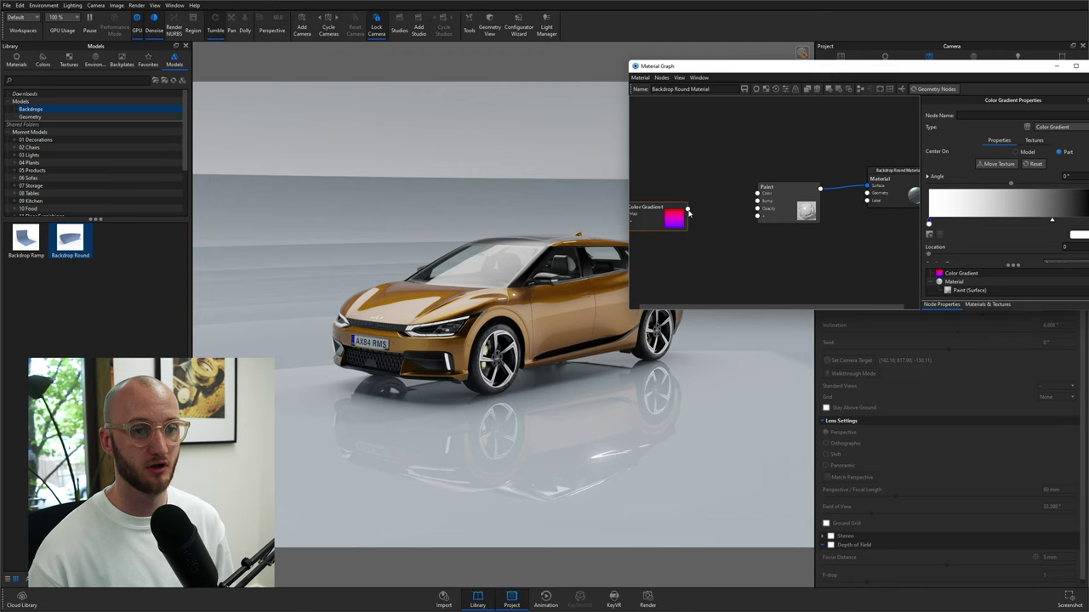
{"action": "mouse_move", "coordinate": [687, 210]}
{"action": "left_mouse_down"}
{"action": "mouse_move", "coordinate": [723, 210]}
{"action": "mouse_move", "coordinate": [745, 241]}
{"action": "mouse_move", "coordinate": [759, 220]}
{"action": "left_mouse_up"}
{"action": "left_click", "coordinate": [788, 243]}
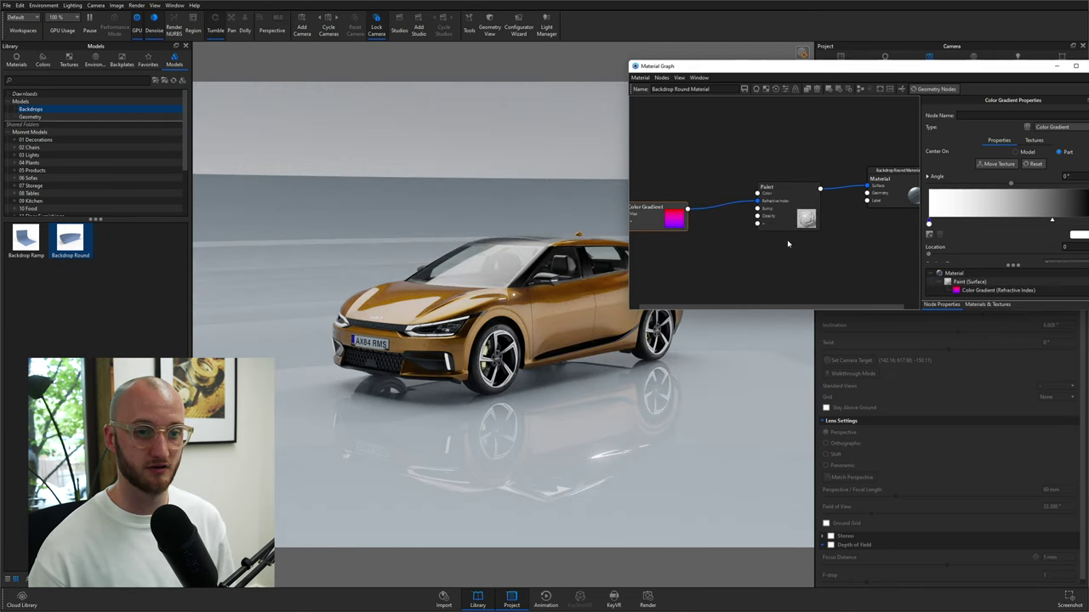
{"action": "left_click_drag", "start_coordinate": [678, 228], "coordinate": [638, 228]}
{"action": "left_click_drag", "start_coordinate": [768, 233], "coordinate": [794, 228]}
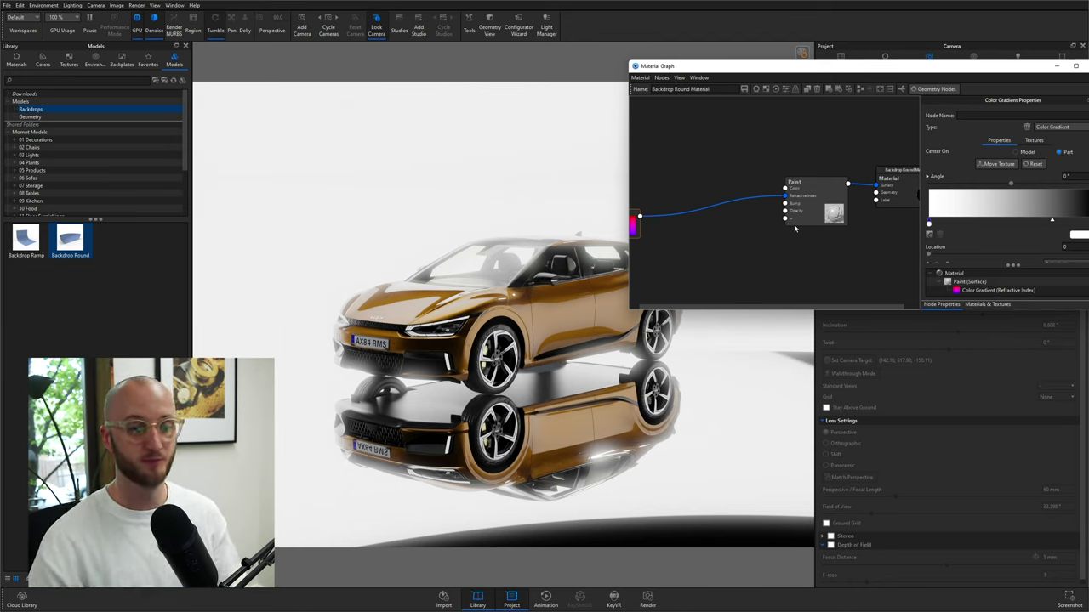
- Insert a Color To Number node on the gradient-to-Paint connection
{"action": "right_click", "coordinate": [693, 211]}
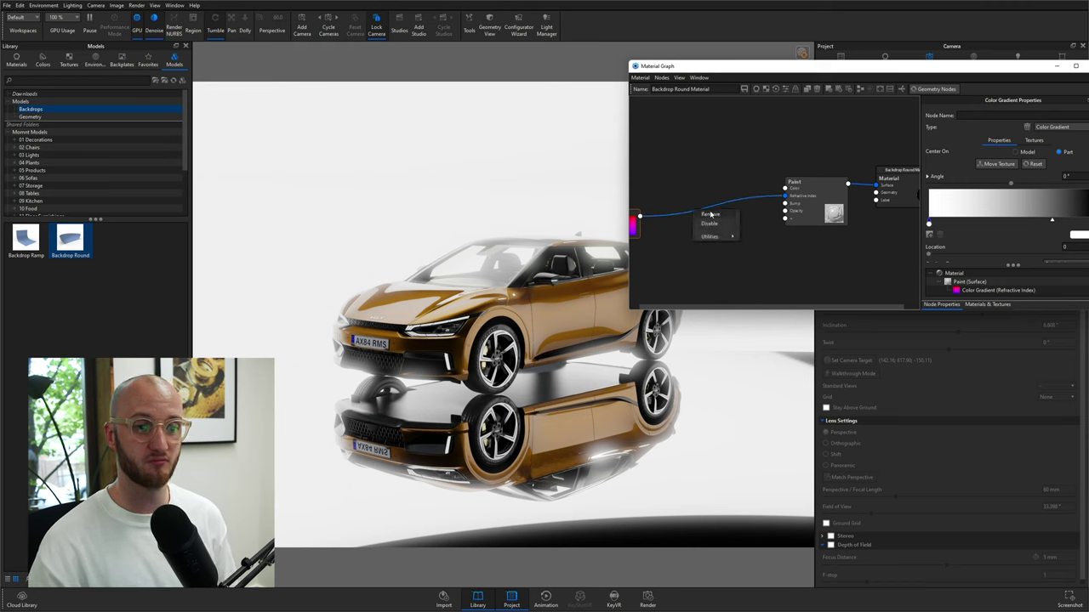
{"action": "mouse_move", "coordinate": [723, 239]}
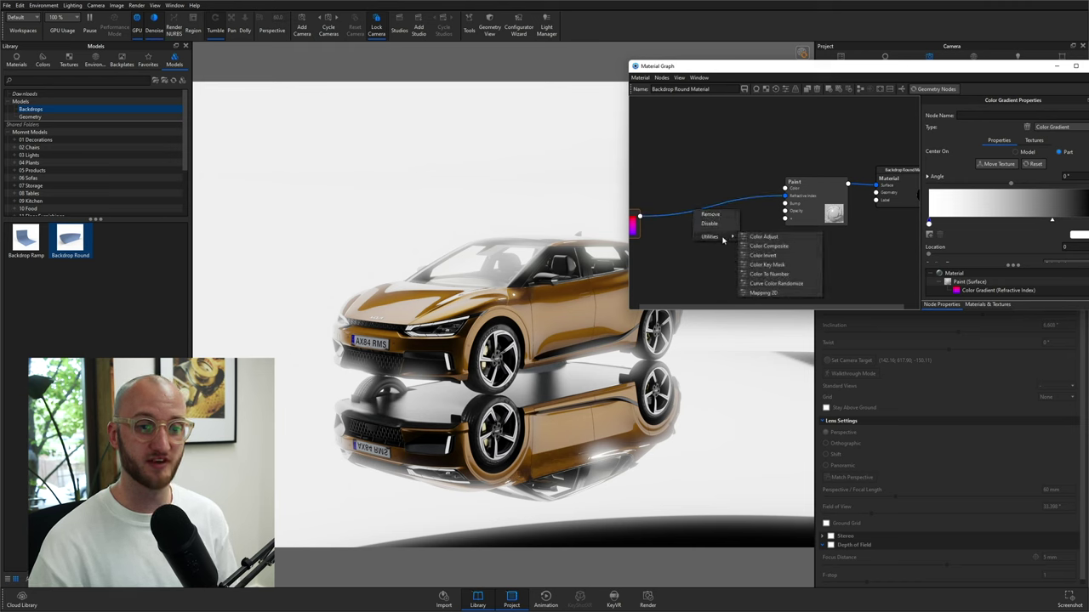
{"action": "left_click", "coordinate": [772, 274]}
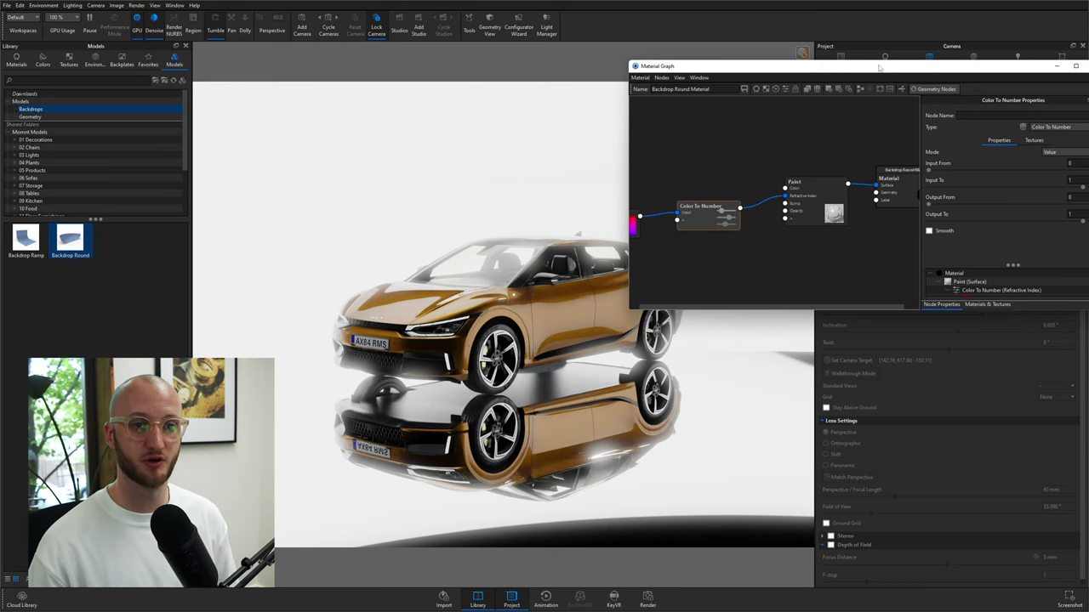
- Set the Color To Number node's output range to run from 1 to 2
{"action": "left_click_drag", "start_coordinate": [879, 67], "coordinate": [832, 62]}
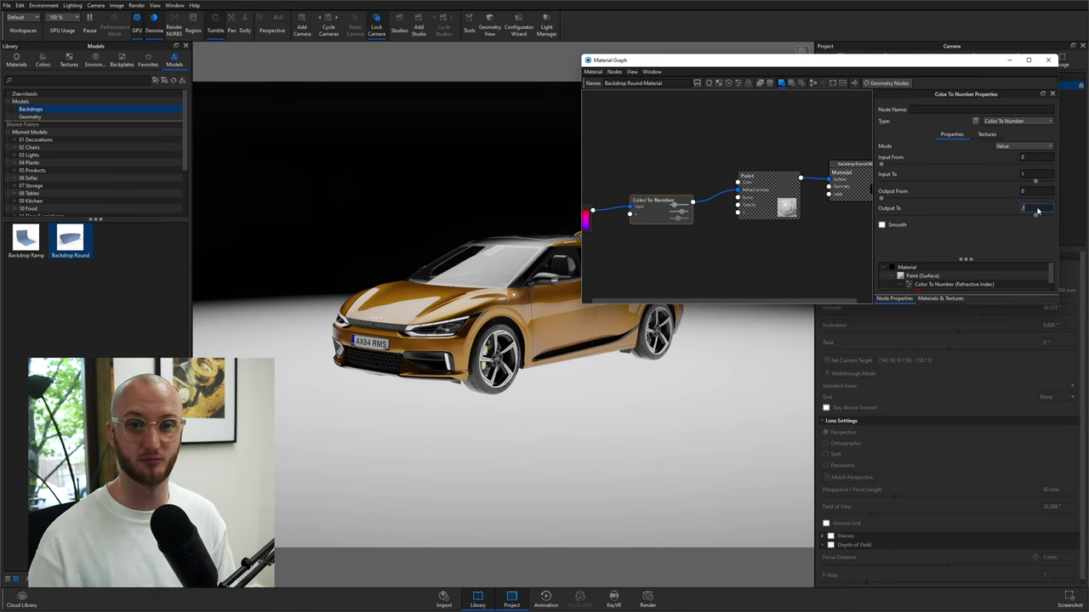
{"action": "left_click", "coordinate": [1033, 193]}
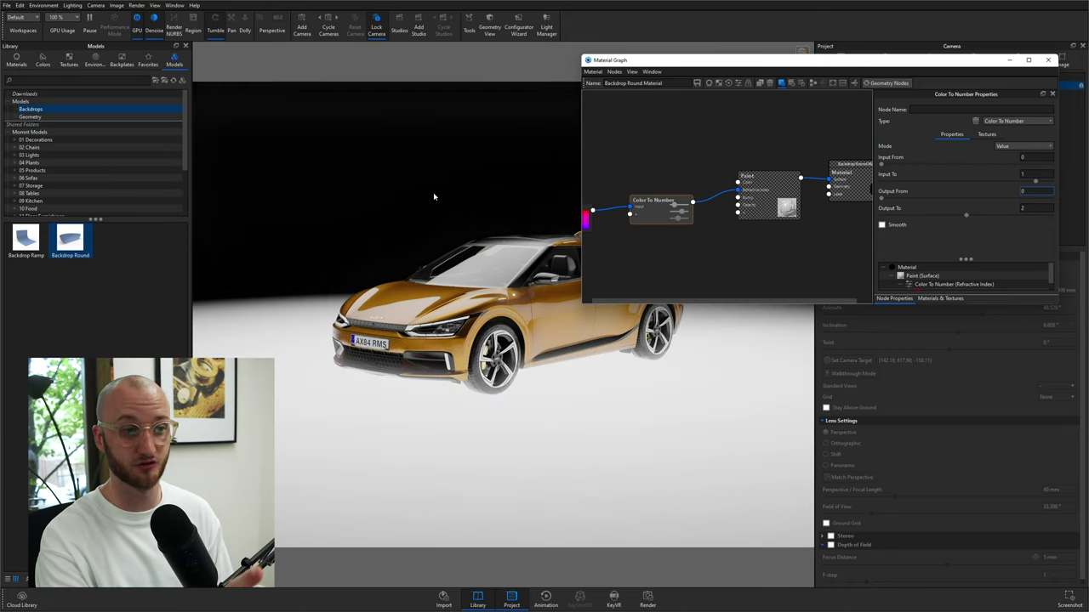
{"action": "type", "text": "1"}
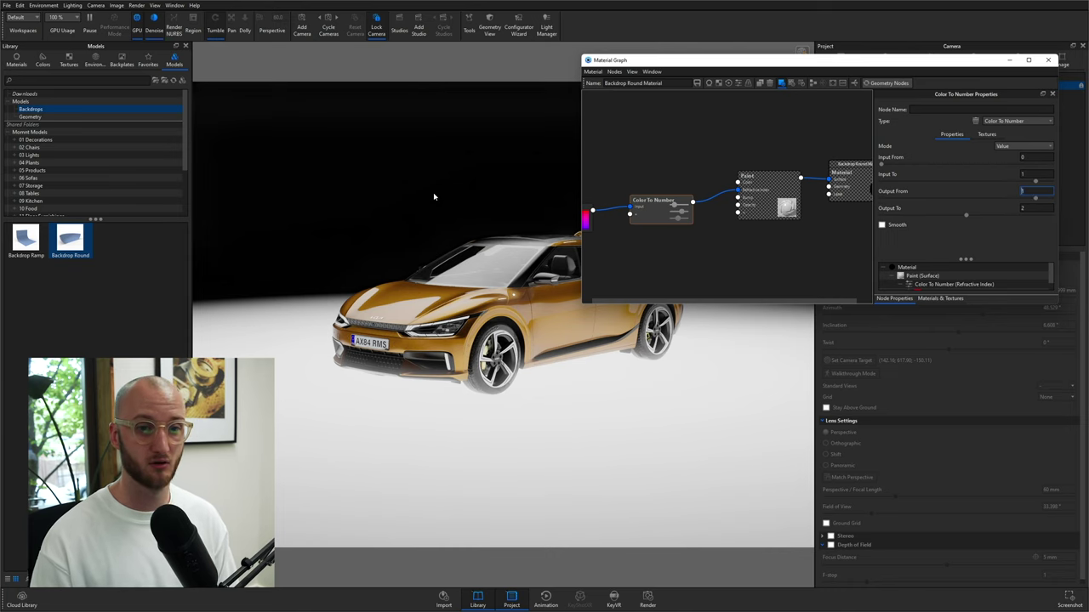
{"action": "key", "text": "Return"}
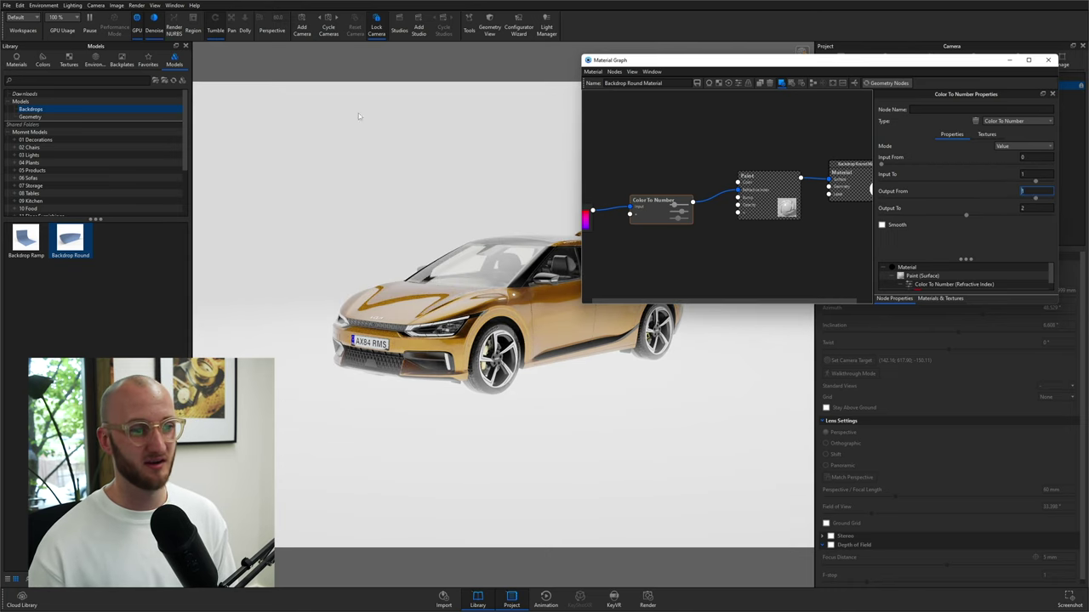
{"action": "left_click", "coordinate": [659, 211]}
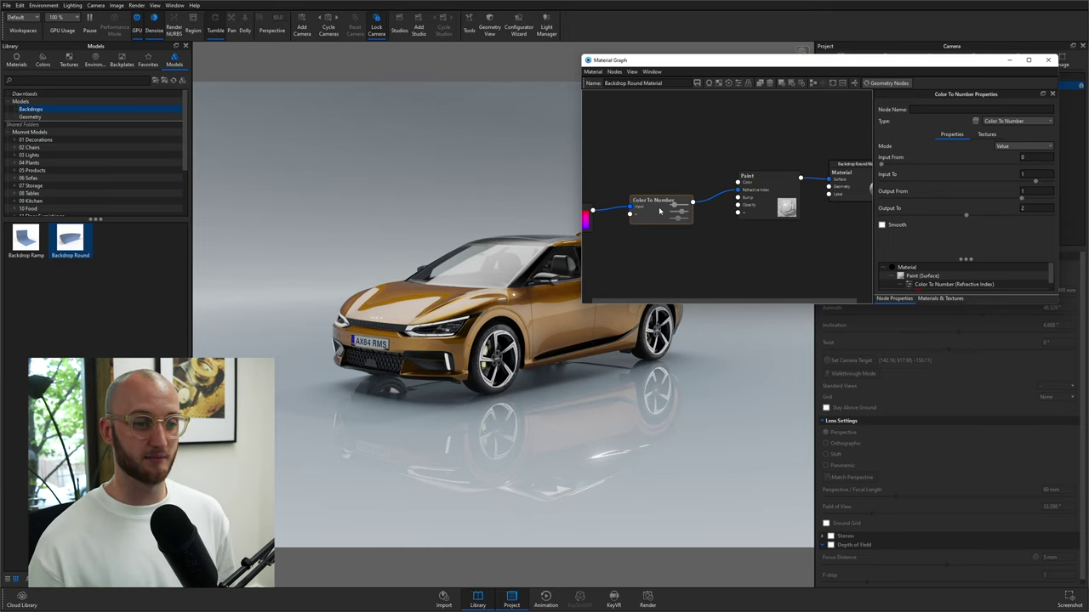
- Close the Material Graph window
{"action": "left_click", "coordinate": [1048, 59]}
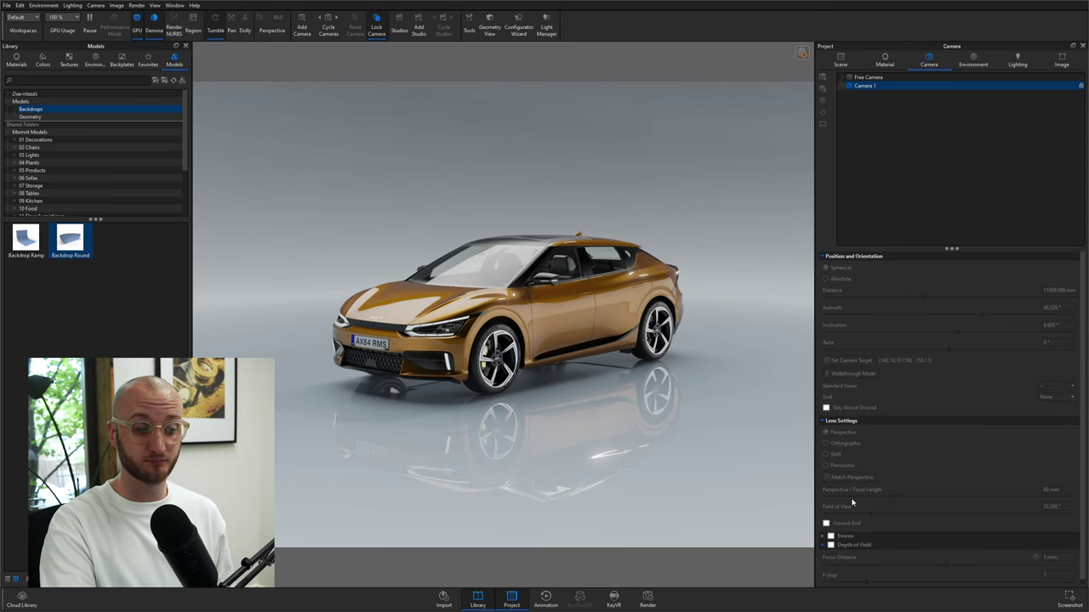
- Set the backdrop material's roughness to 0.02 and reopen its Material Graph
{"action": "double_click", "coordinate": [600, 415]}
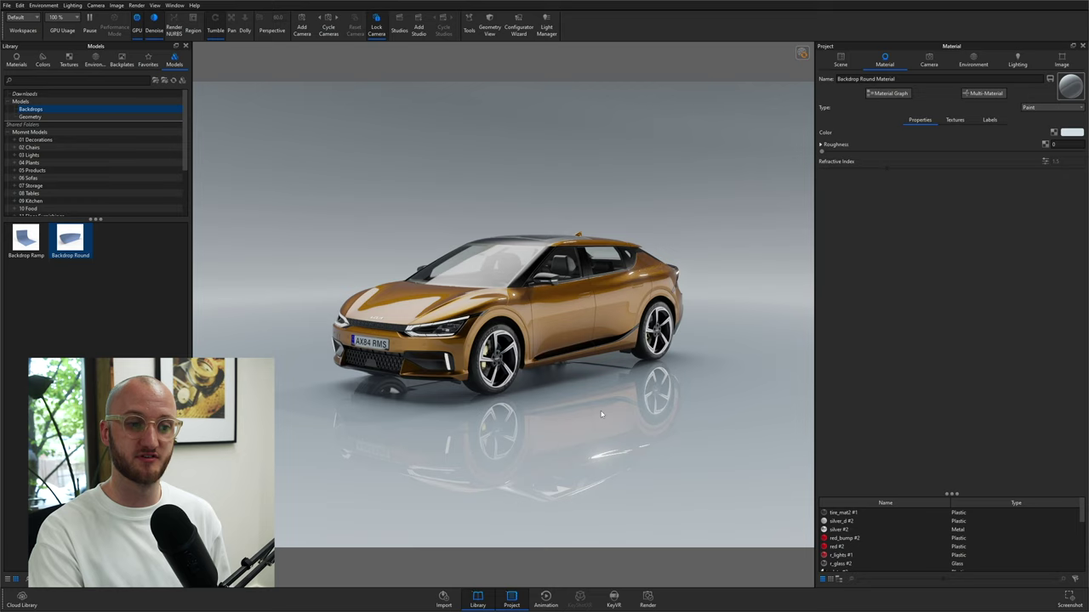
{"action": "left_click", "coordinate": [1063, 145]}
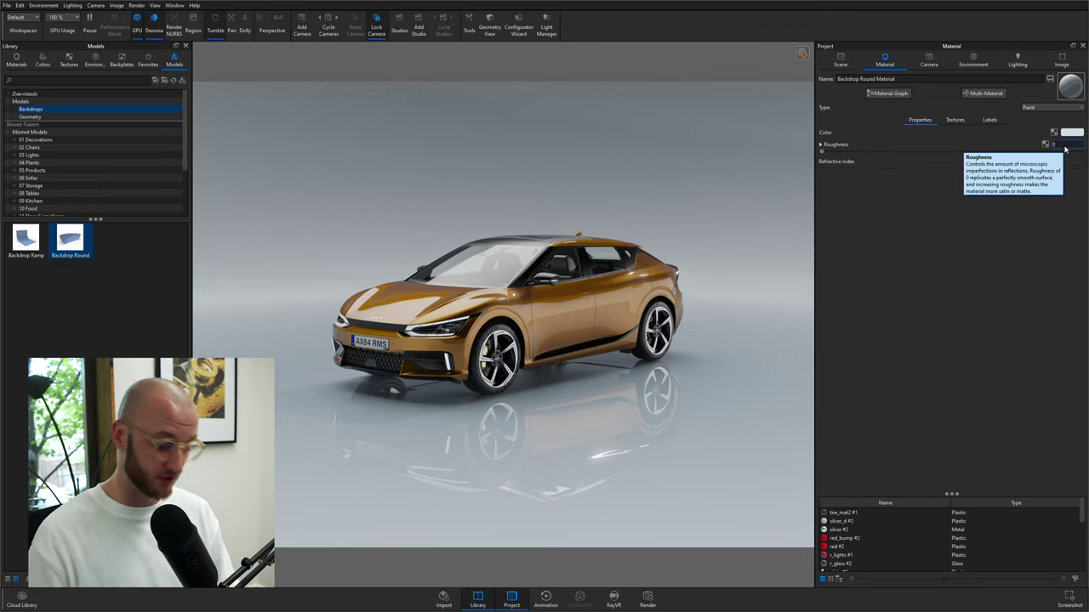
{"action": "type", "text": "0.02"}
{"action": "key", "text": "Return"}
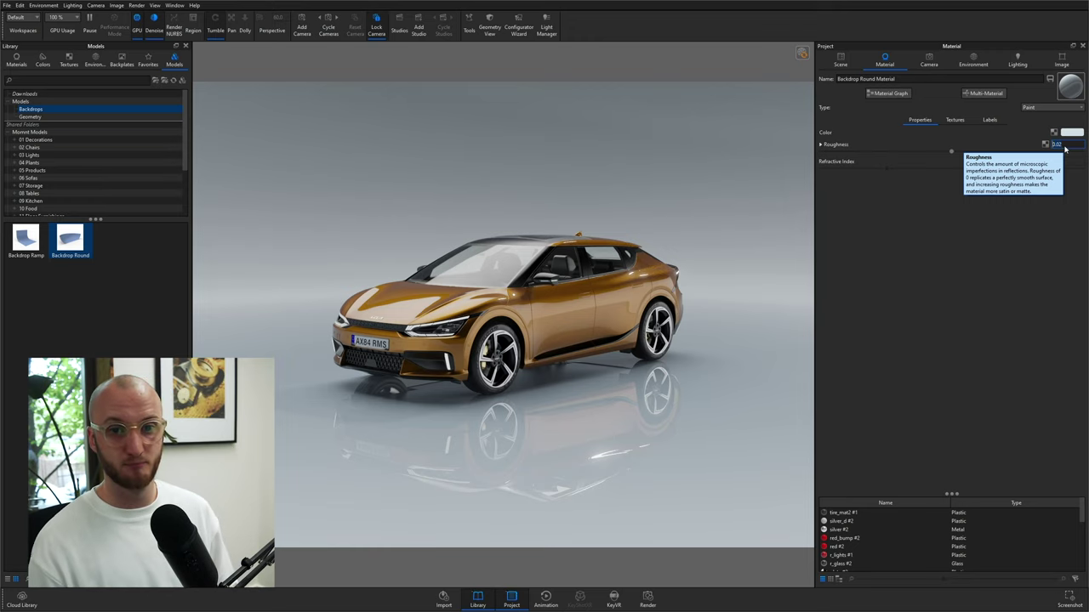
{"action": "left_click", "coordinate": [959, 276]}
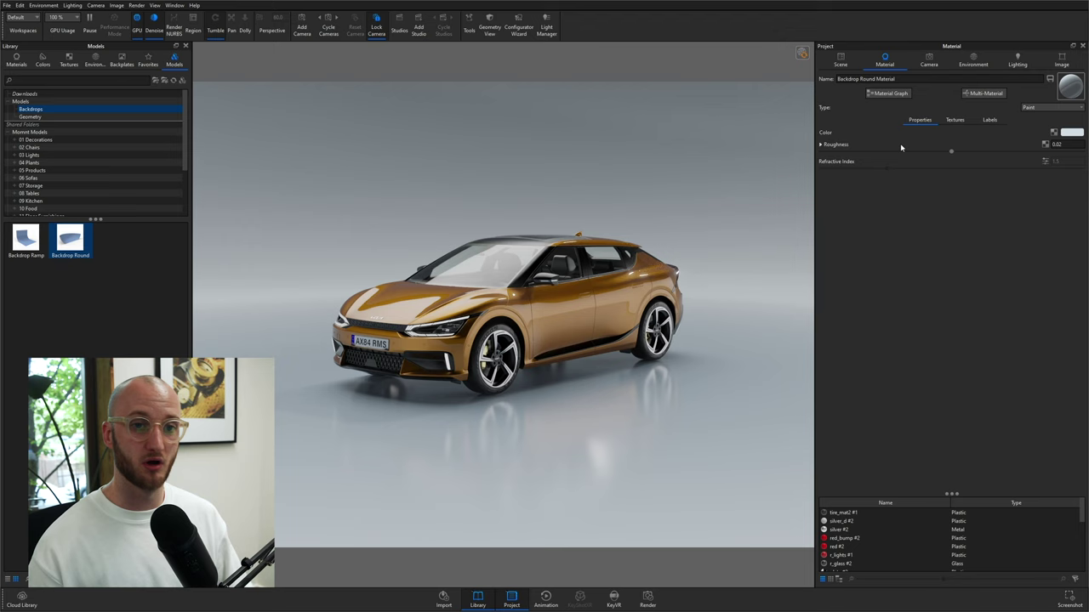
{"action": "left_click", "coordinate": [890, 94]}
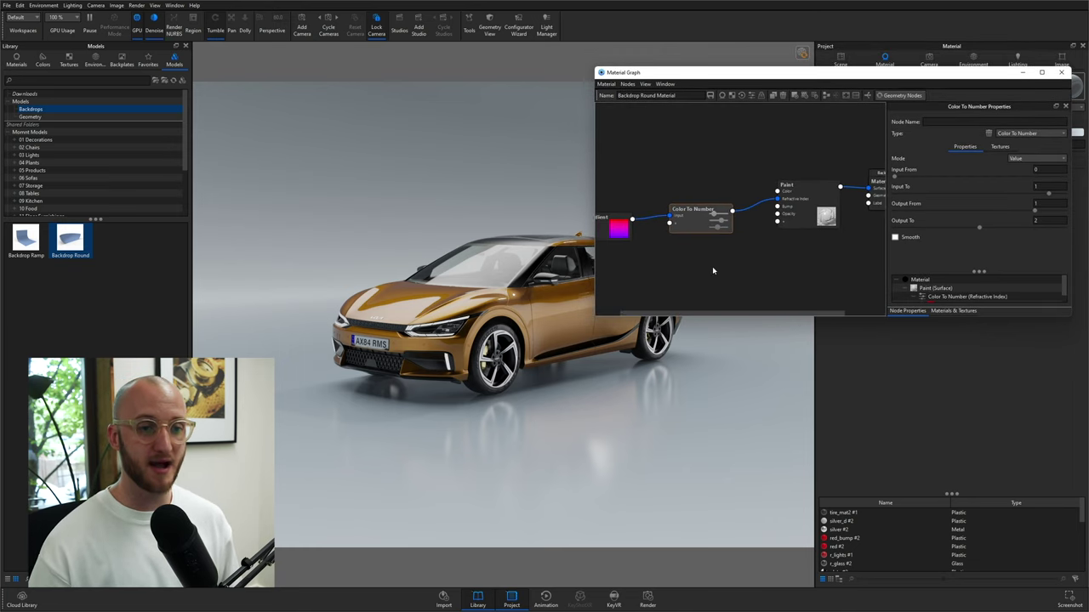
- Add a Granite texture node above Color Gradient and wire it into the backdrop Paint's Roughness
{"action": "right_click", "coordinate": [669, 148]}
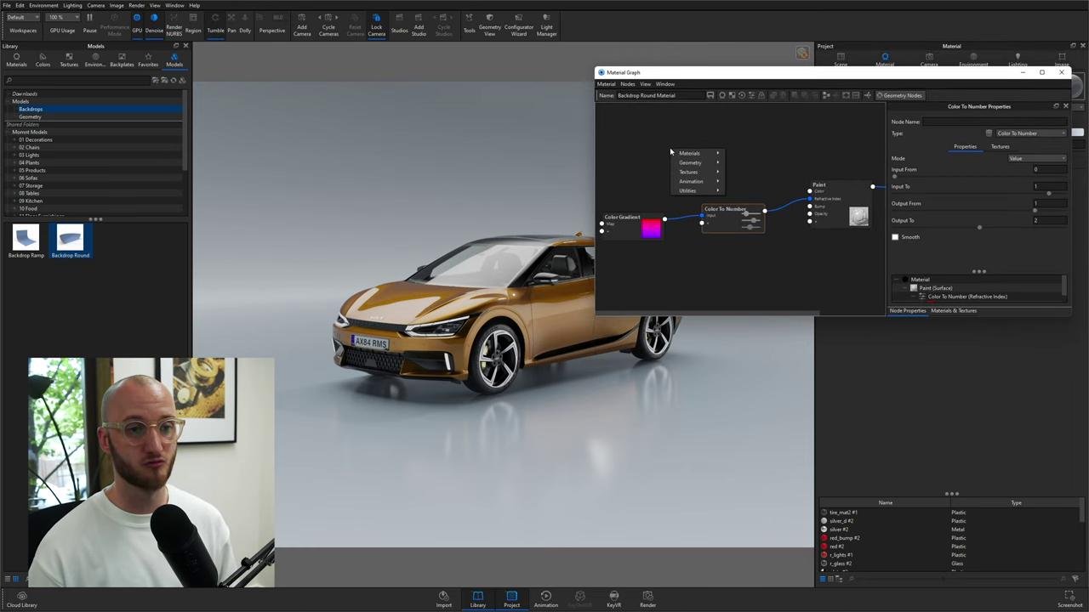
{"action": "mouse_move", "coordinate": [706, 172]}
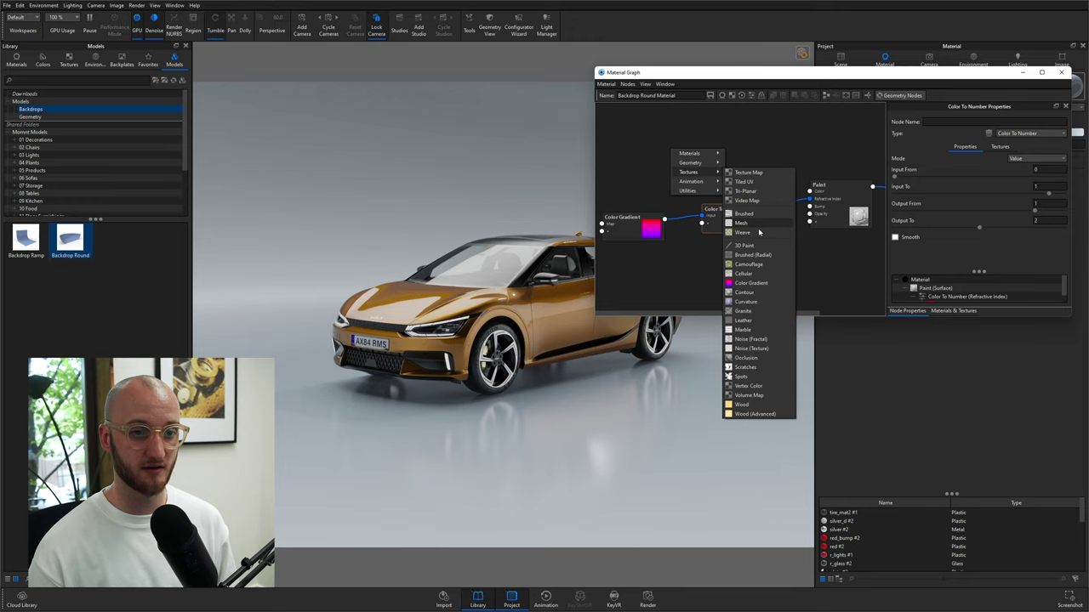
{"action": "left_click", "coordinate": [747, 311]}
{"action": "left_click_drag", "start_coordinate": [708, 174], "coordinate": [652, 168]}
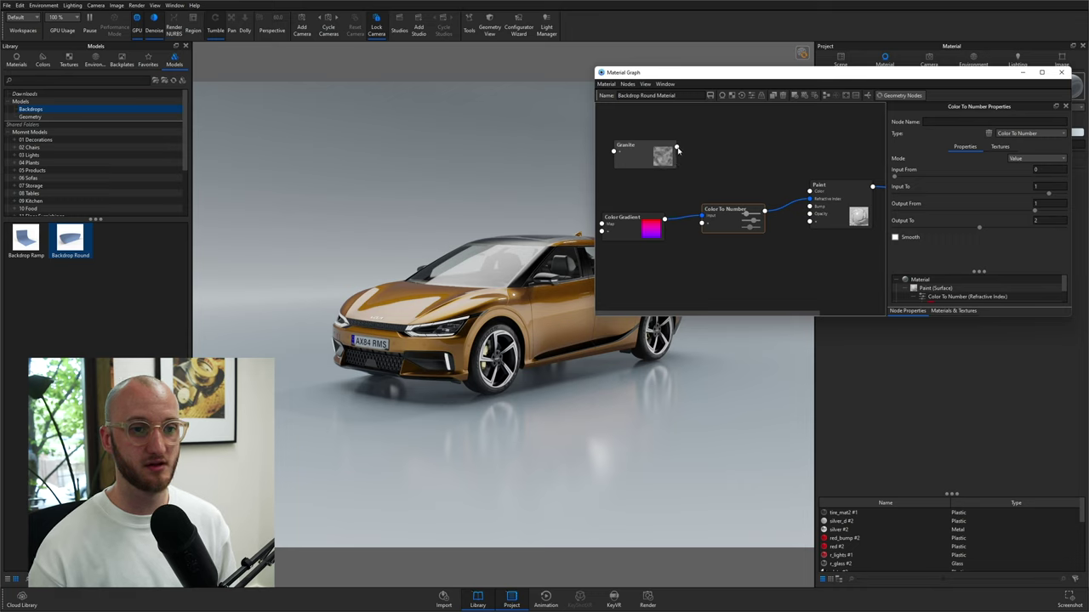
{"action": "mouse_move", "coordinate": [677, 150]}
{"action": "left_mouse_down"}
{"action": "mouse_move", "coordinate": [755, 154]}
{"action": "mouse_move", "coordinate": [811, 223]}
{"action": "left_mouse_up"}
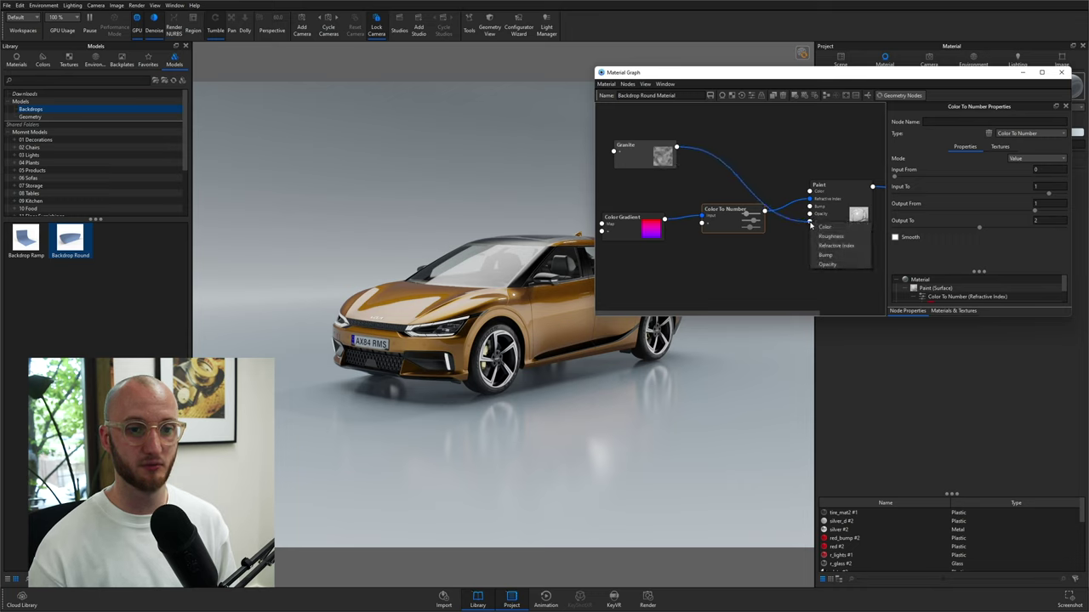
{"action": "left_click", "coordinate": [825, 241]}
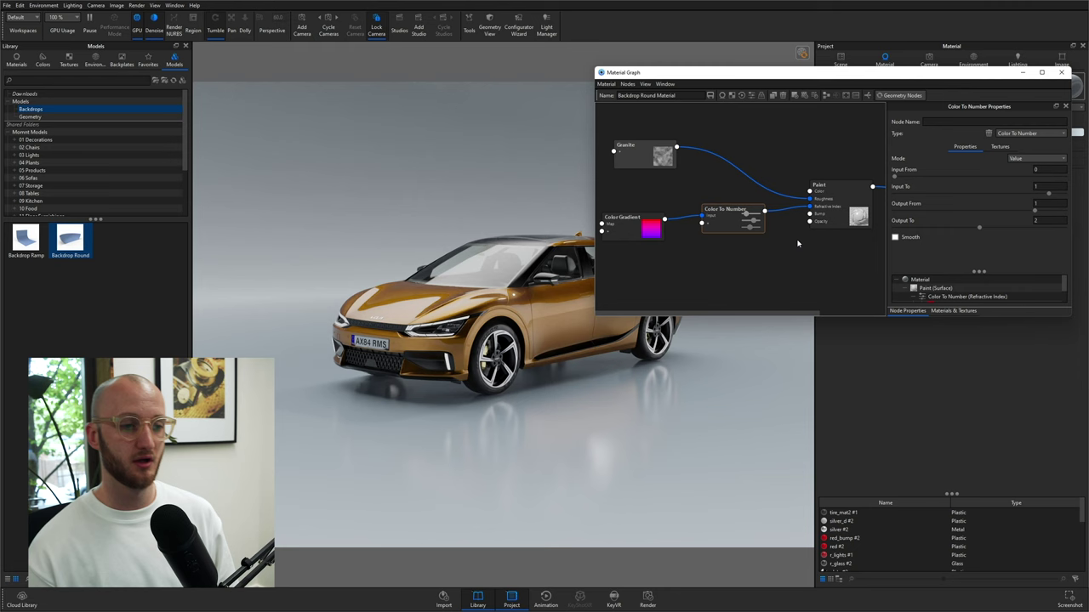
{"action": "mouse_move", "coordinate": [663, 156]}
{"action": "left_mouse_down"}
{"action": "mouse_move", "coordinate": [634, 150]}
{"action": "mouse_move", "coordinate": [642, 156]}
{"action": "left_mouse_up"}
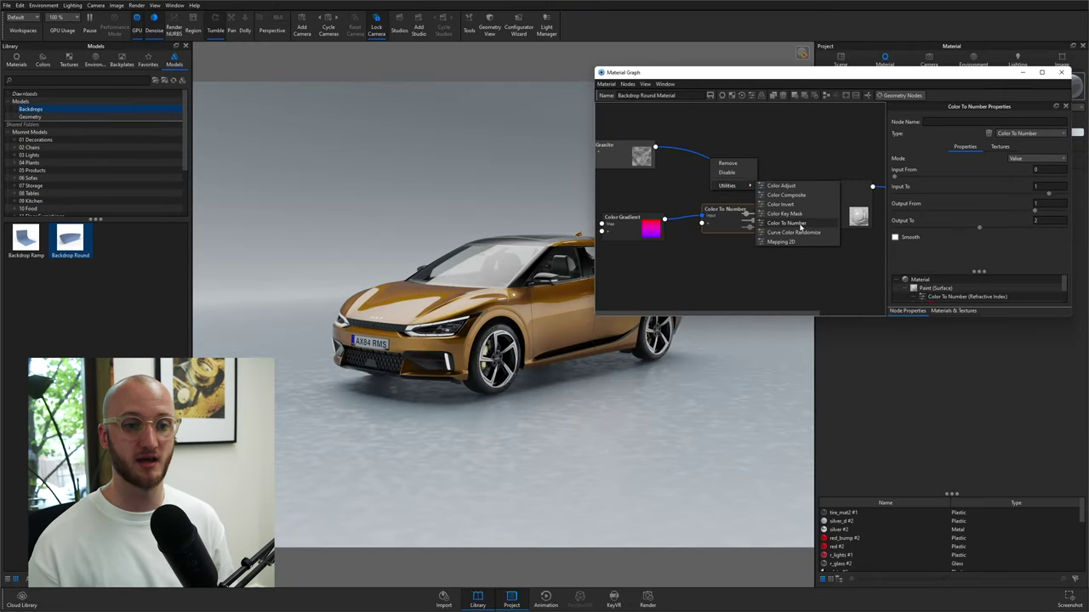
- Insert a Color To Number node after Granite, make Granite white, and scale it to about 1584 mm
{"action": "left_click", "coordinate": [800, 224]}
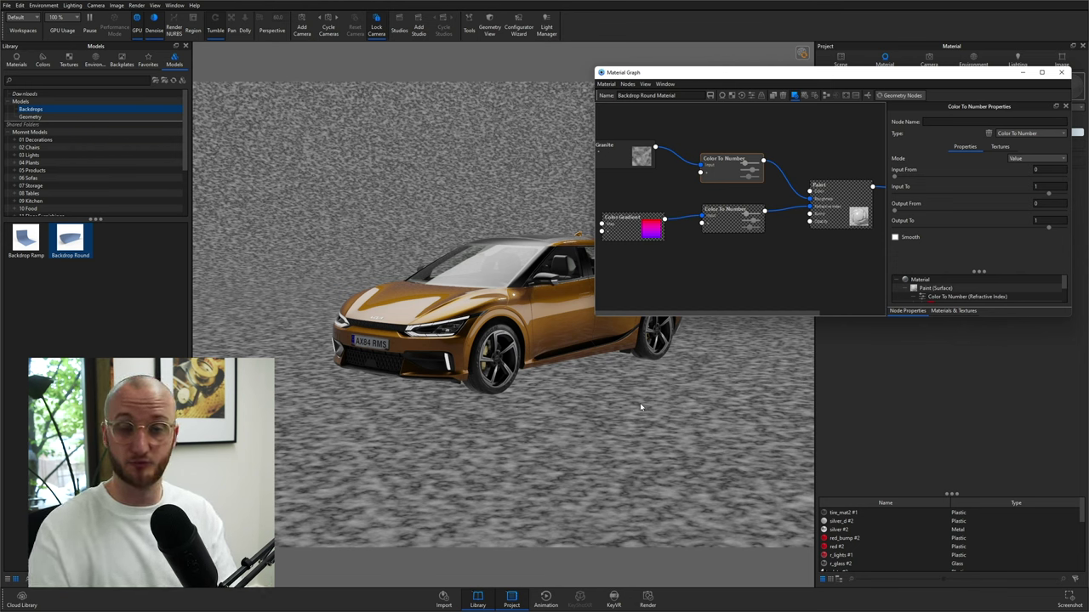
{"action": "left_click", "coordinate": [634, 174]}
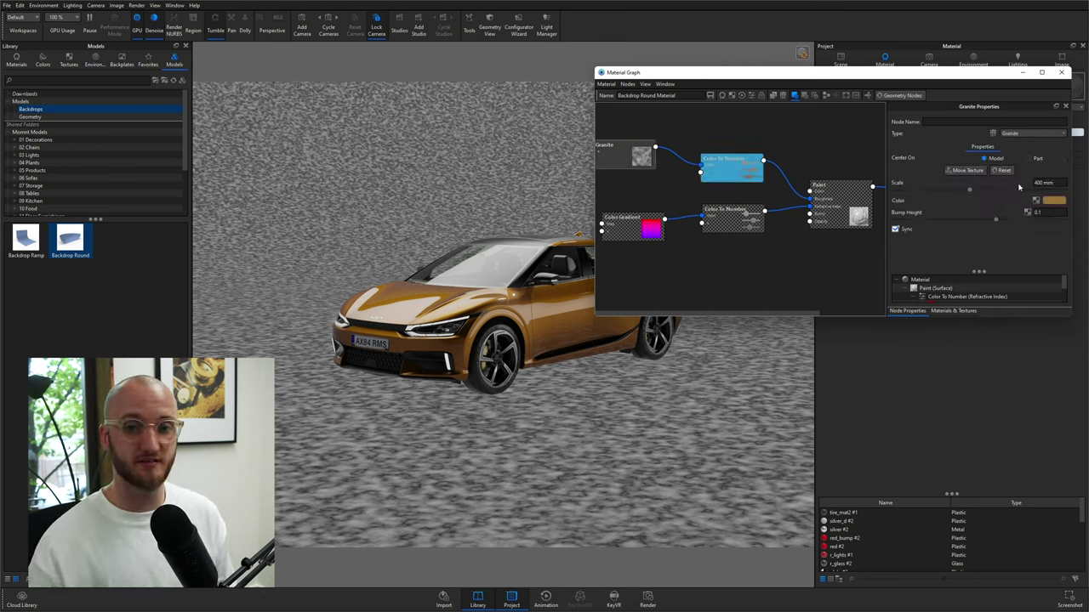
{"action": "left_click", "coordinate": [1053, 200]}
{"action": "left_click", "coordinate": [1046, 492]}
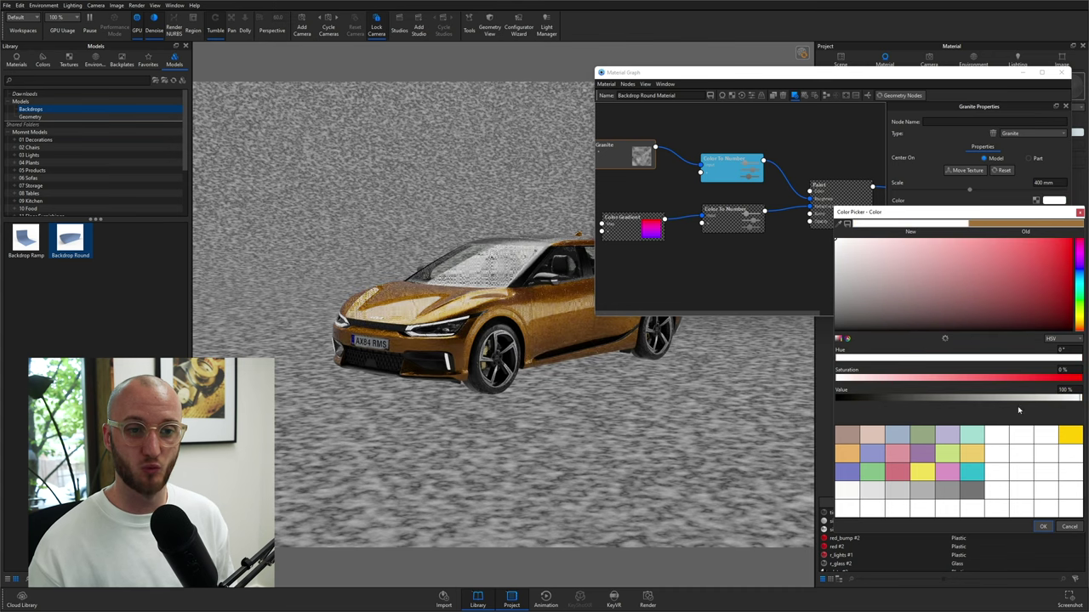
{"action": "left_click", "coordinate": [1043, 527]}
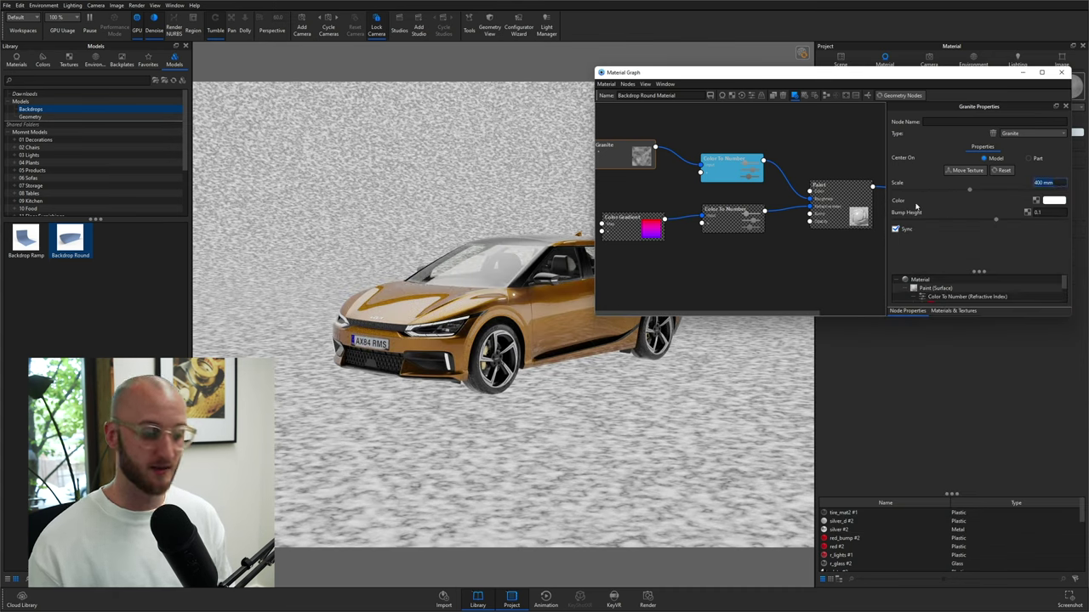
{"action": "type", "text": "1700"}
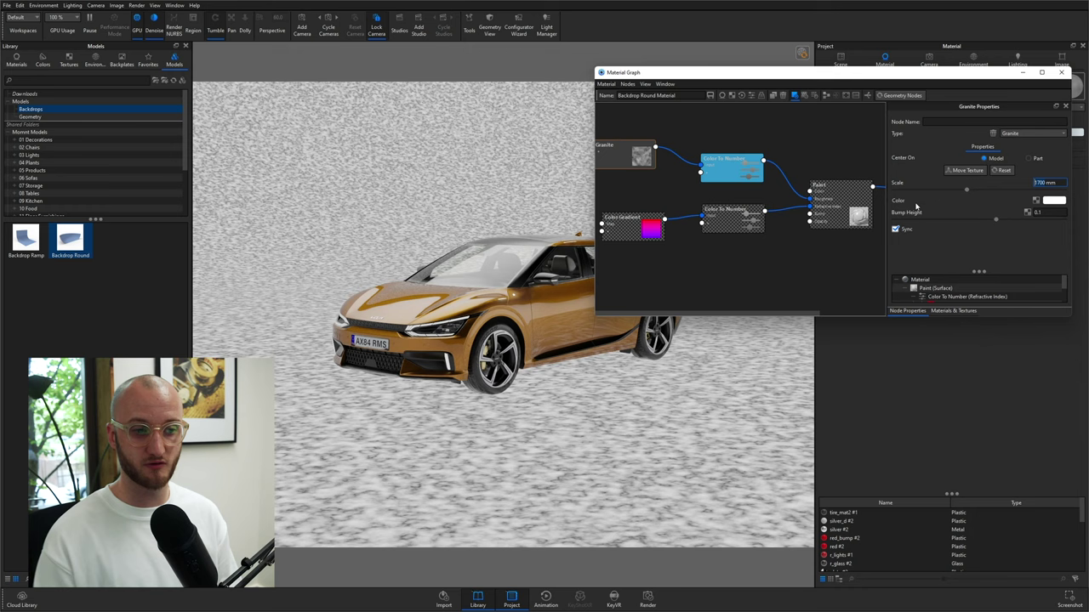
{"action": "key", "text": "Return"}
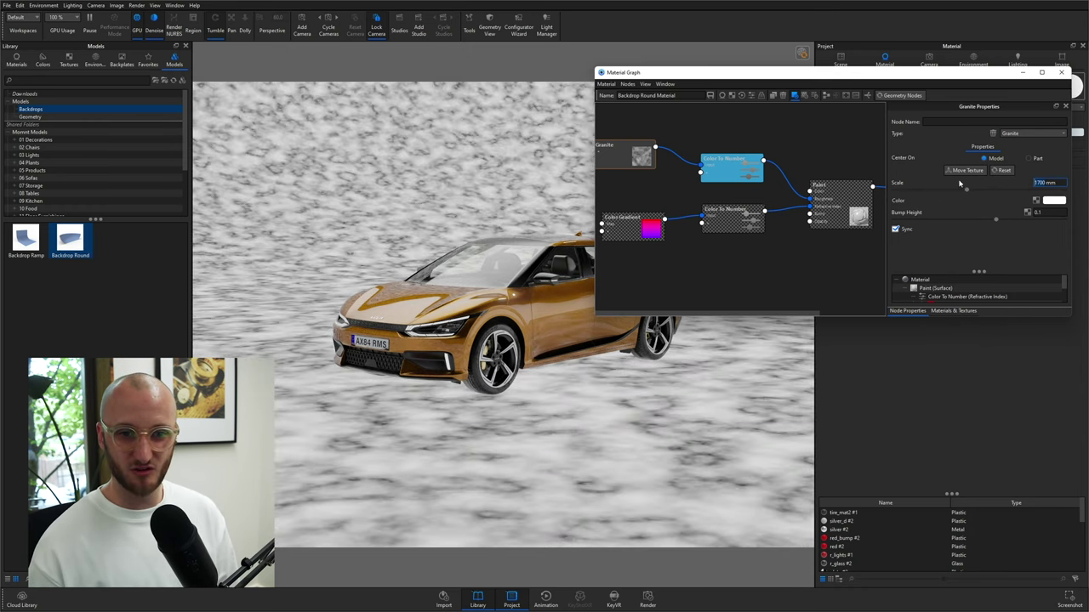
{"action": "mouse_move", "coordinate": [966, 189]}
{"action": "left_mouse_down"}
{"action": "mouse_move", "coordinate": [946, 191]}
{"action": "mouse_move", "coordinate": [961, 189]}
{"action": "left_mouse_up"}
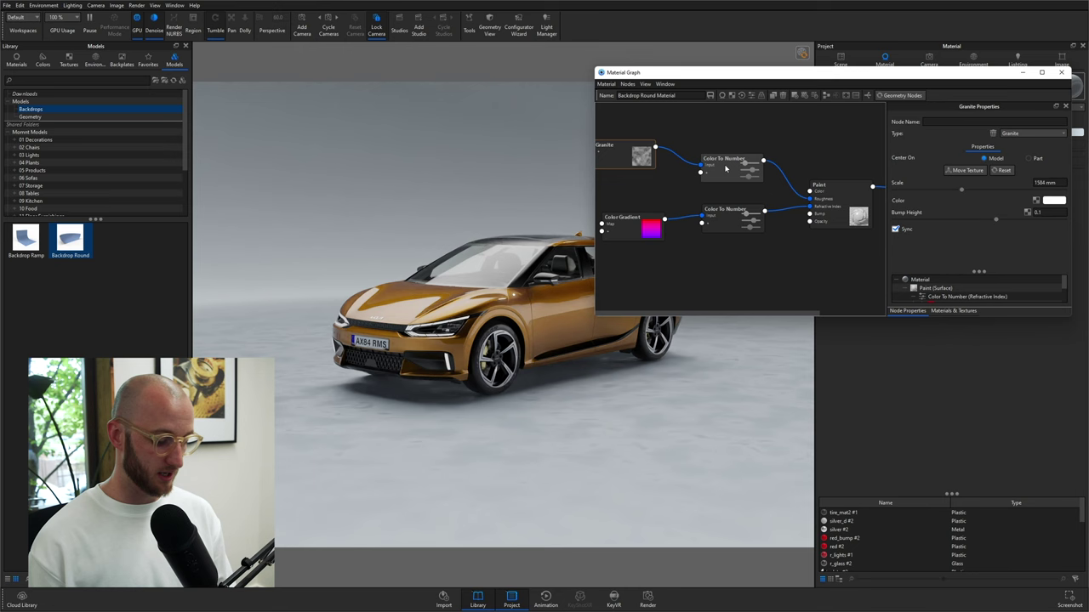
- Narrow the roughness Color To Number node's input range to about 0.248–0.783
{"action": "left_click", "coordinate": [725, 169]}
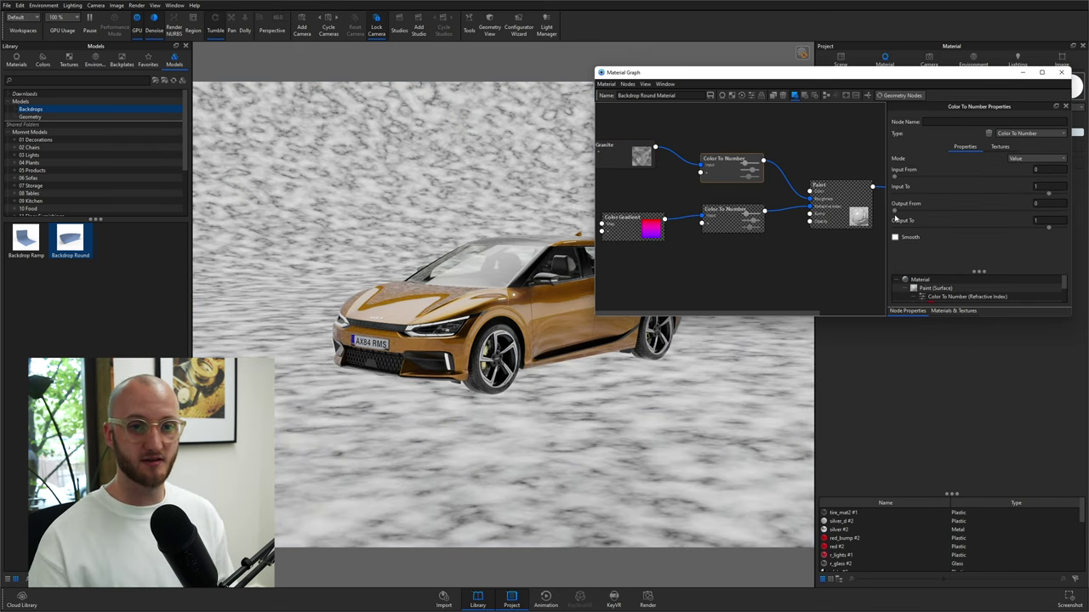
{"action": "left_click_drag", "start_coordinate": [894, 179], "coordinate": [936, 177]}
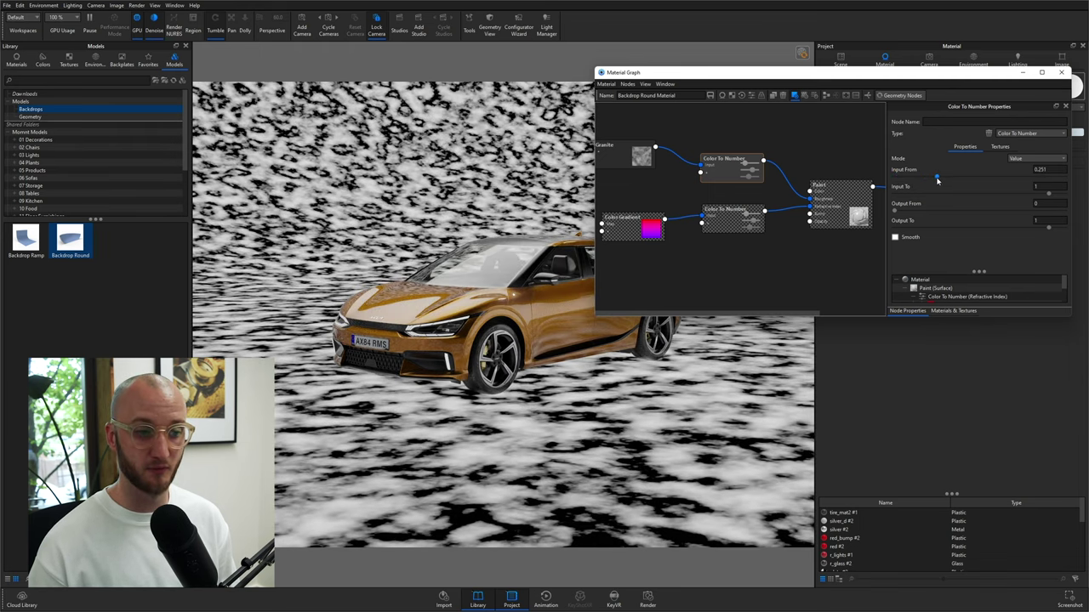
{"action": "left_click_drag", "start_coordinate": [1048, 194], "coordinate": [1014, 192]}
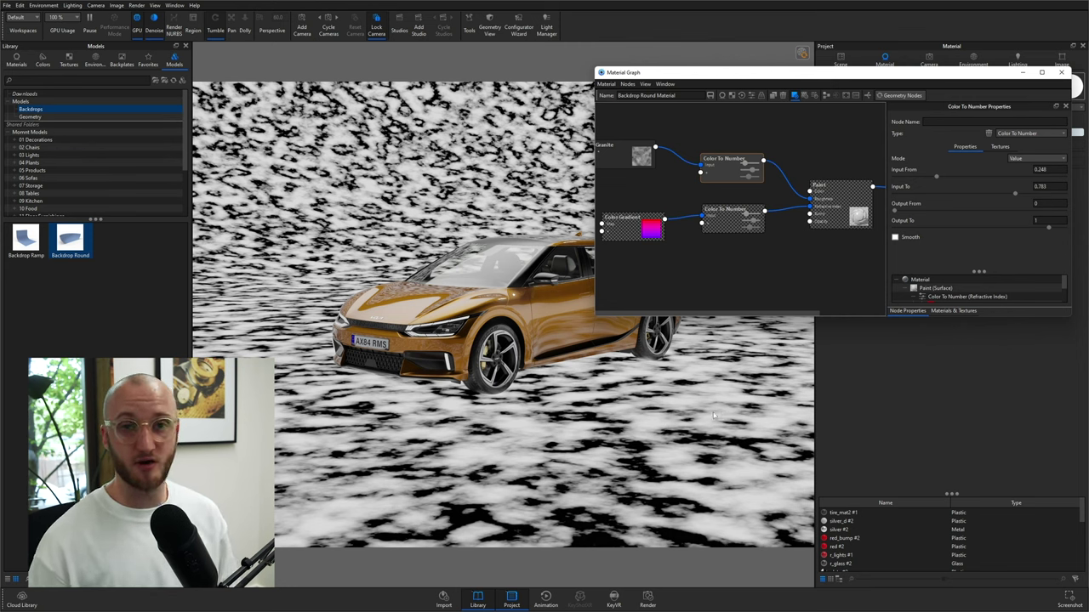
- Reset the remap node's roughness output range to 0–1
{"action": "left_click", "coordinate": [1046, 204]}
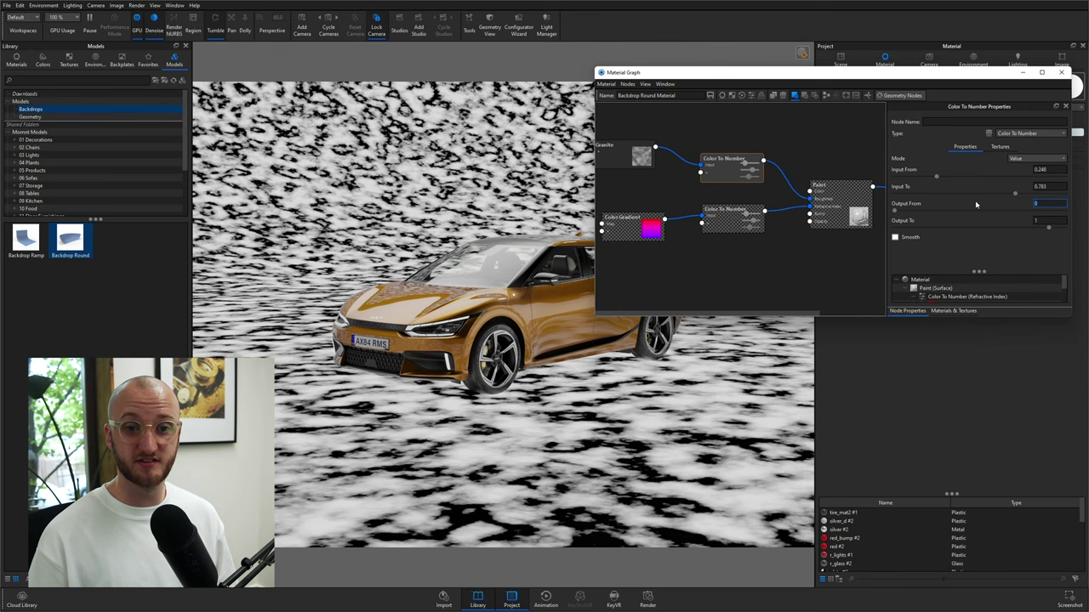
{"action": "type", "text": "1"}
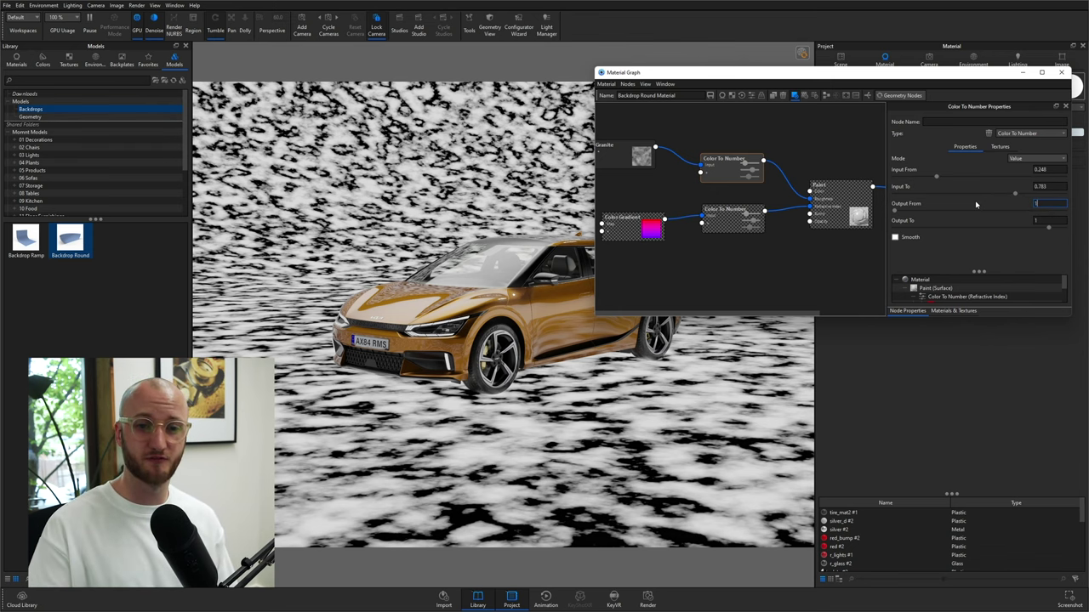
{"action": "key", "text": "Tab"}
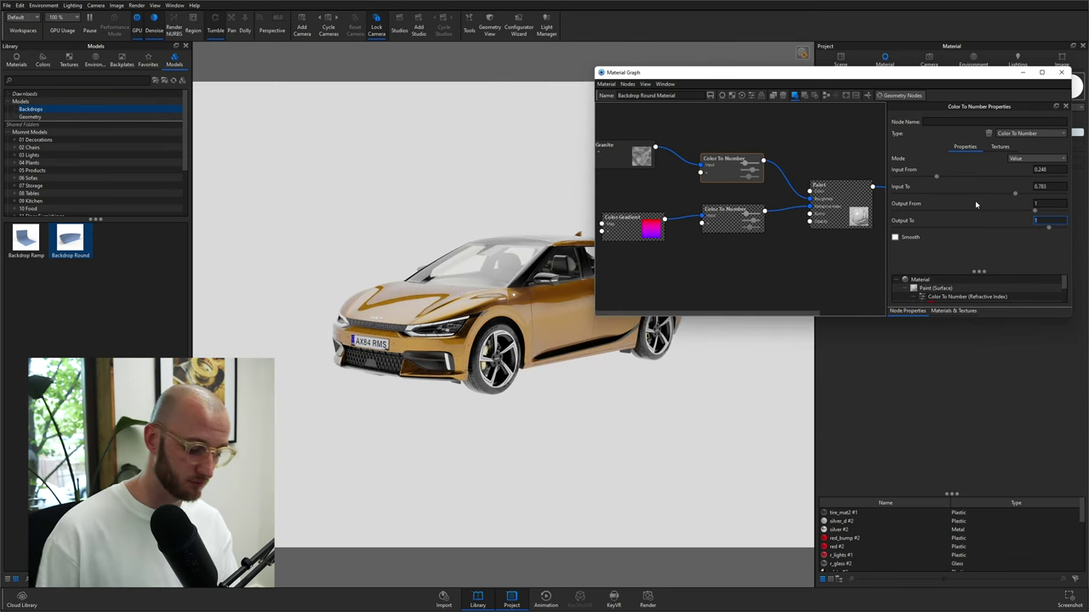
{"action": "type", "text": "0"}
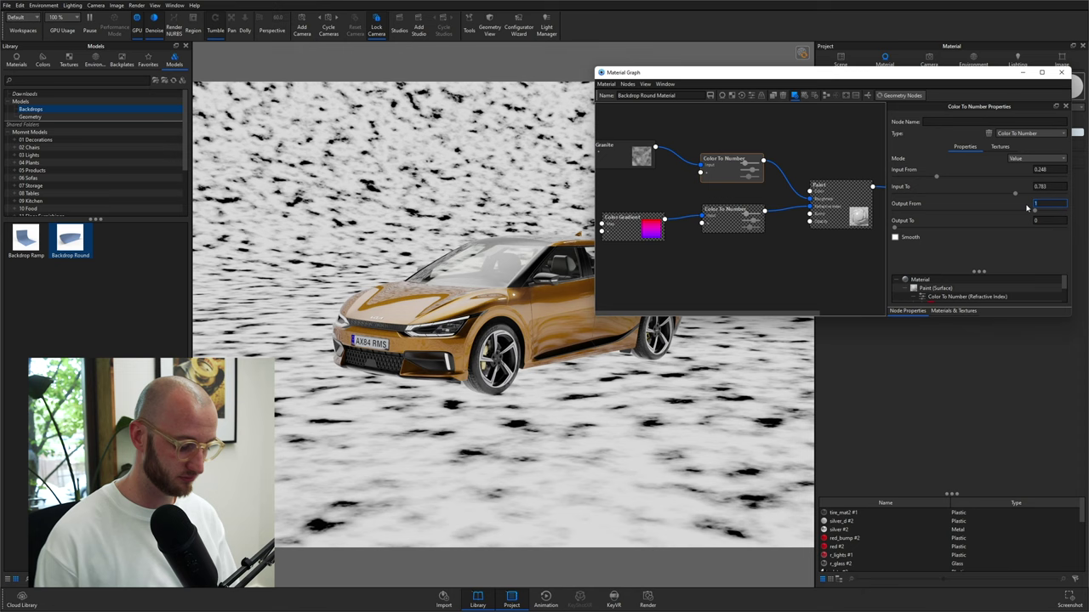
{"action": "type", "text": "1"}
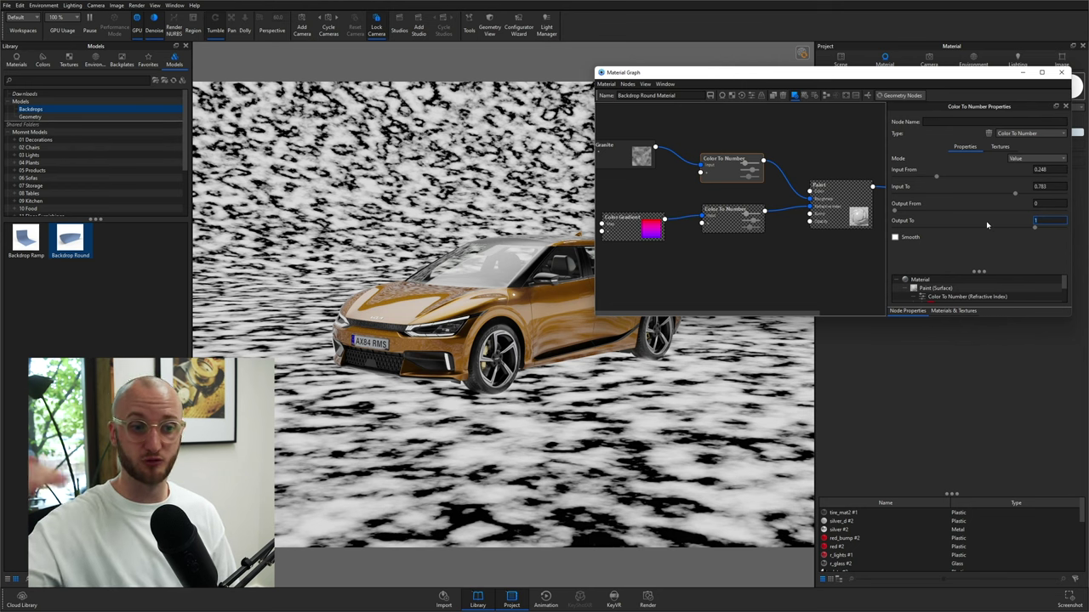
{"action": "key", "text": "Return"}
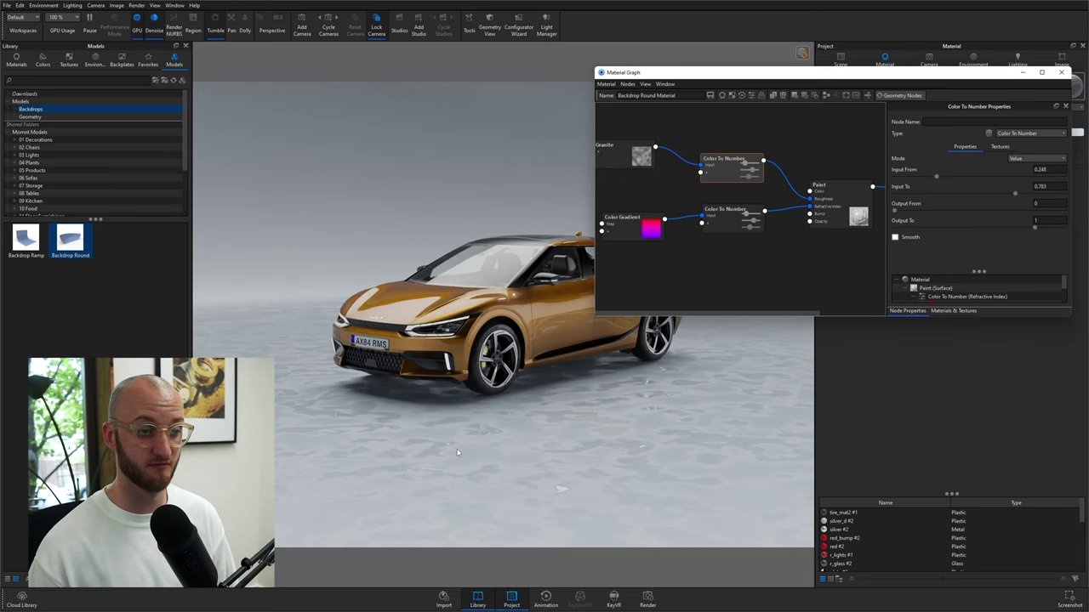
- Limit the granite roughness output to 0.02–0.05, then nudge it to about 0.01–0.07
{"action": "left_click", "coordinate": [1034, 222]}
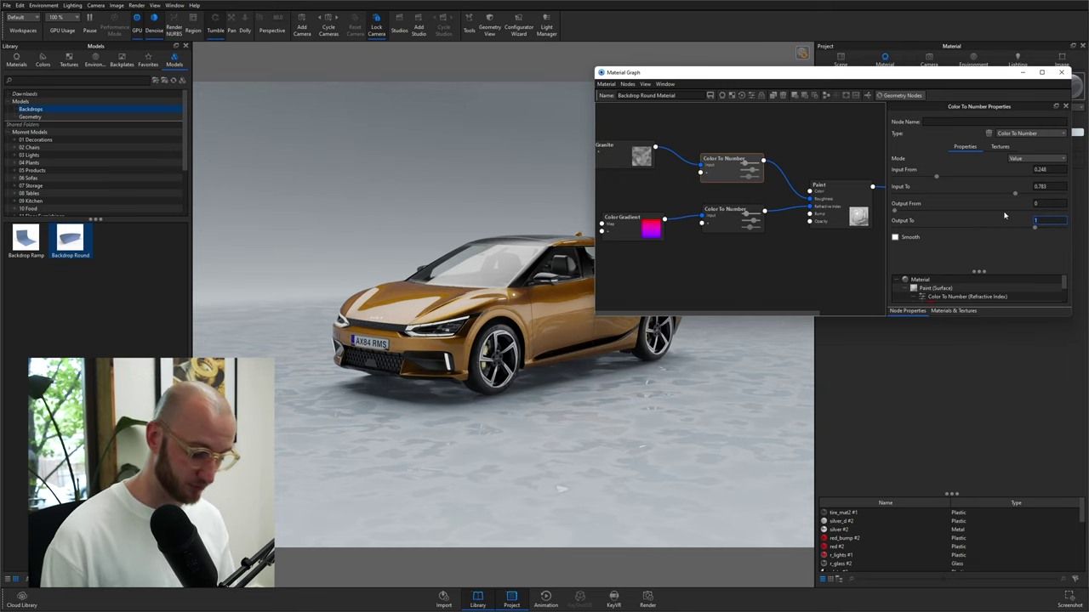
{"action": "type", "text": "0.05"}
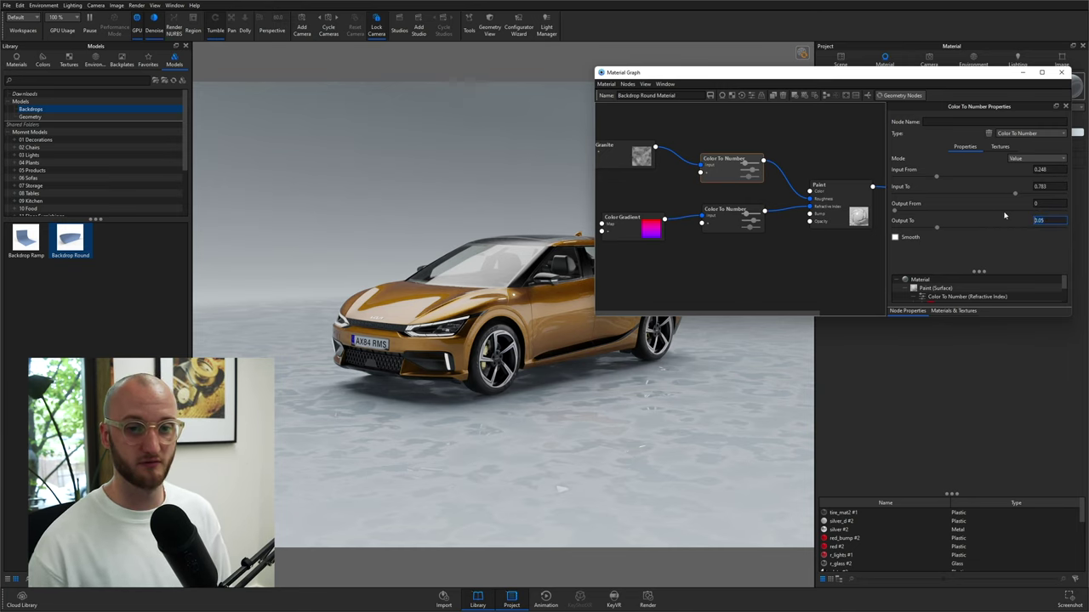
{"action": "key", "text": "Return"}
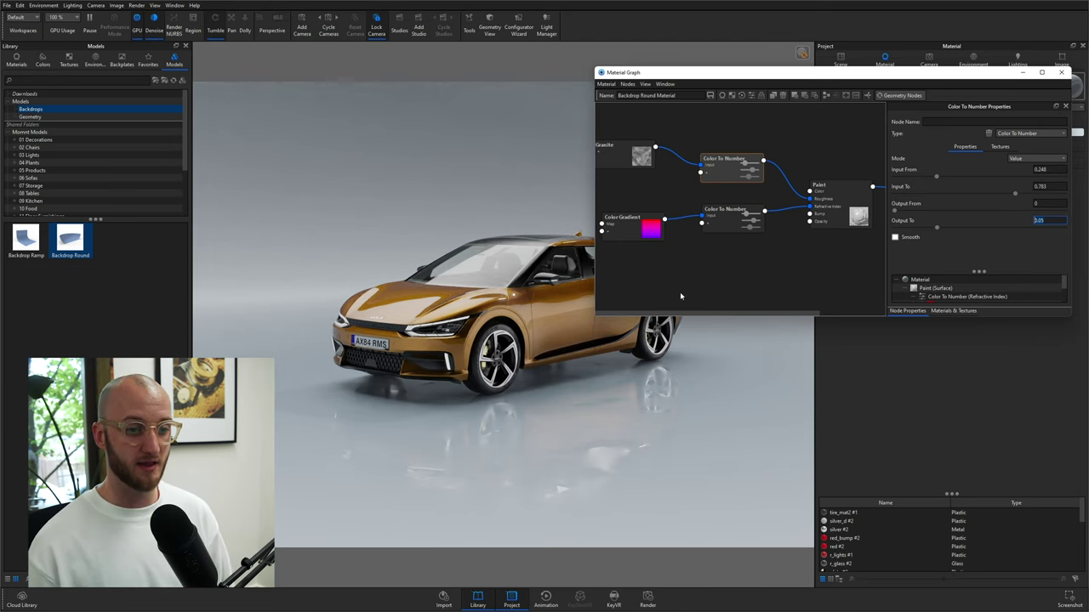
{"action": "left_click", "coordinate": [1054, 205]}
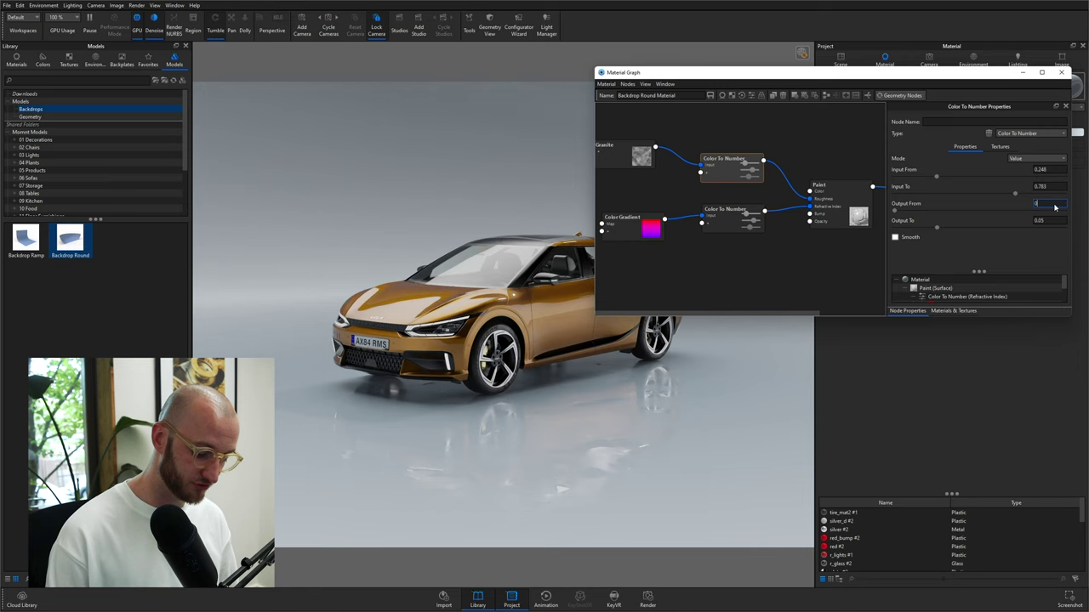
{"action": "type", "text": "0.02"}
{"action": "key", "text": "Return"}
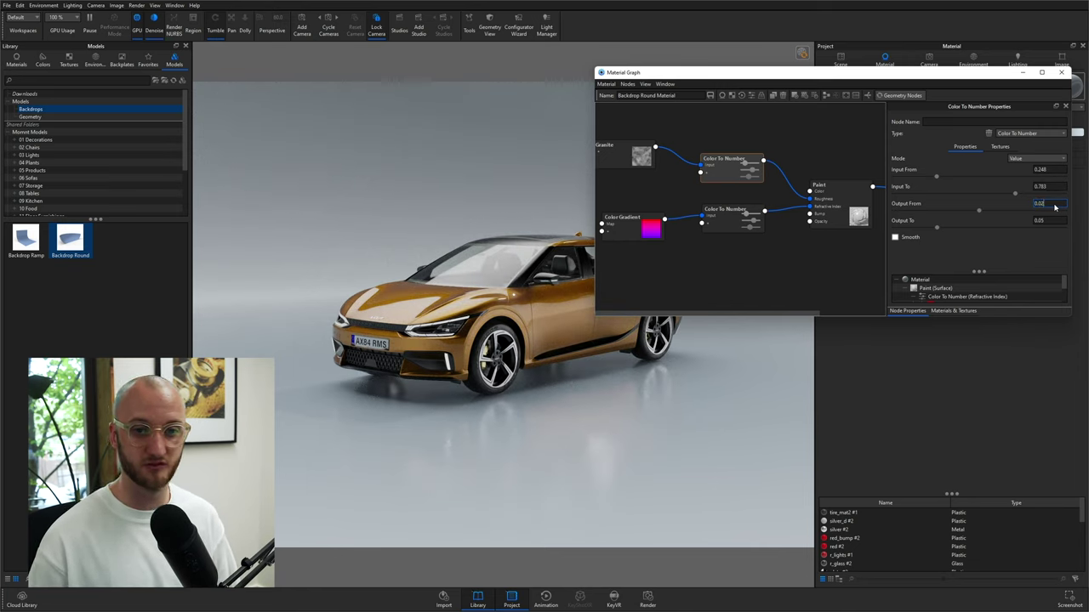
{"action": "scroll", "coordinate": [1055, 206], "scroll_direction": "down", "scroll_amount": 1}
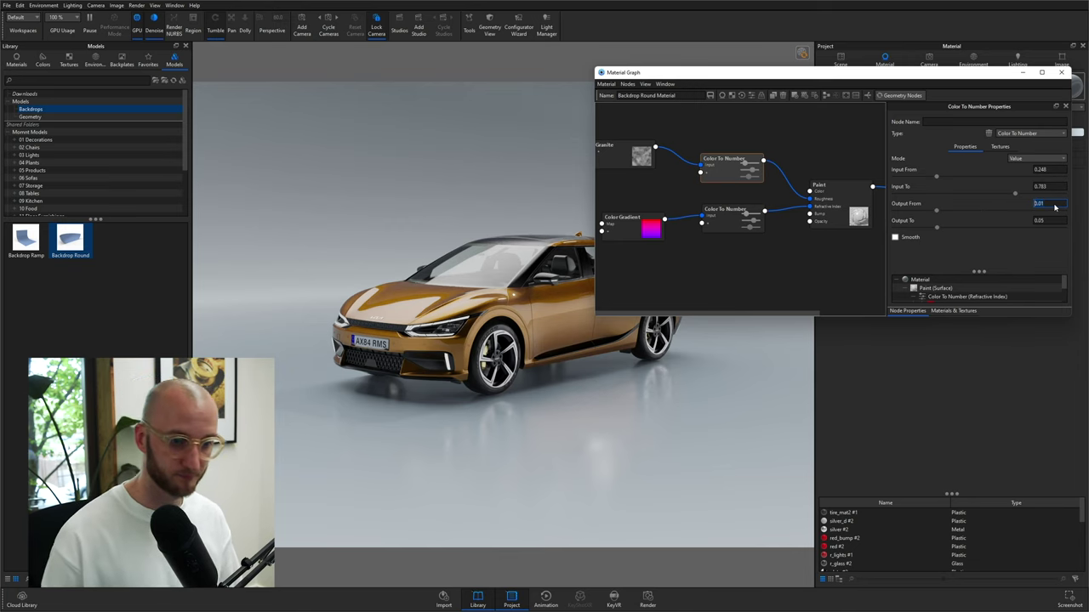
{"action": "left_click", "coordinate": [1046, 221]}
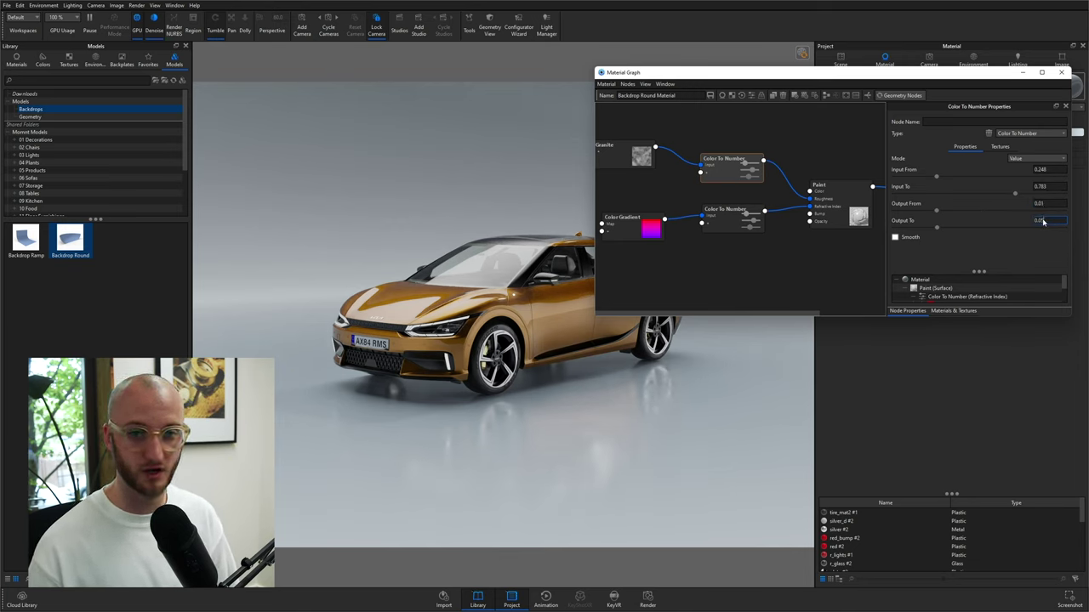
{"action": "scroll", "coordinate": [1045, 225], "scroll_direction": "up", "scroll_amount": 2}
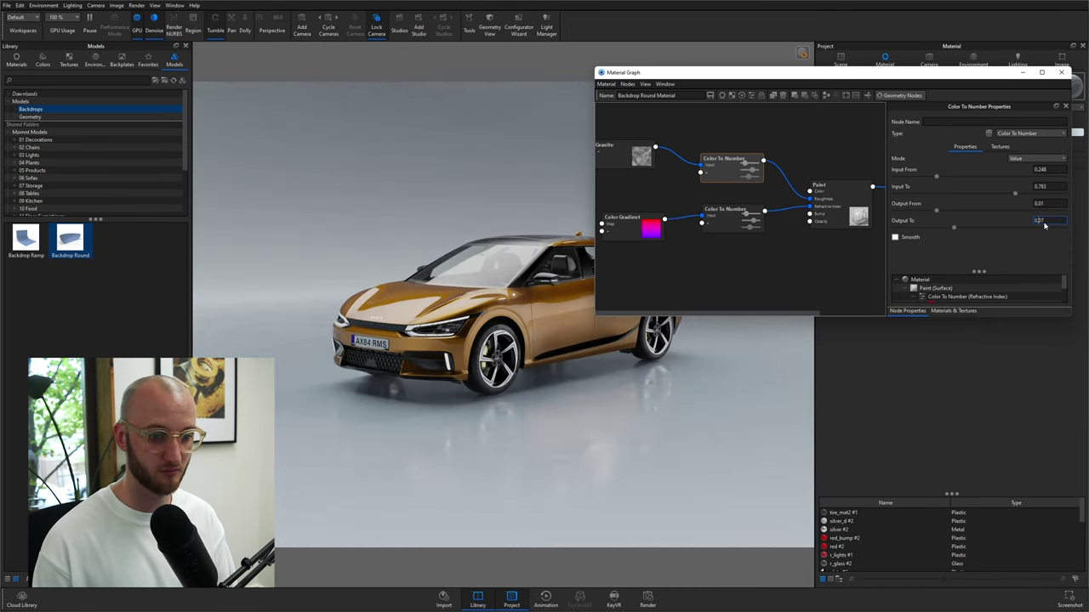
- Close the Material Graph, switch to the Free Camera, and zoom to inspect the floor reflections
{"action": "left_click", "coordinate": [1060, 72]}
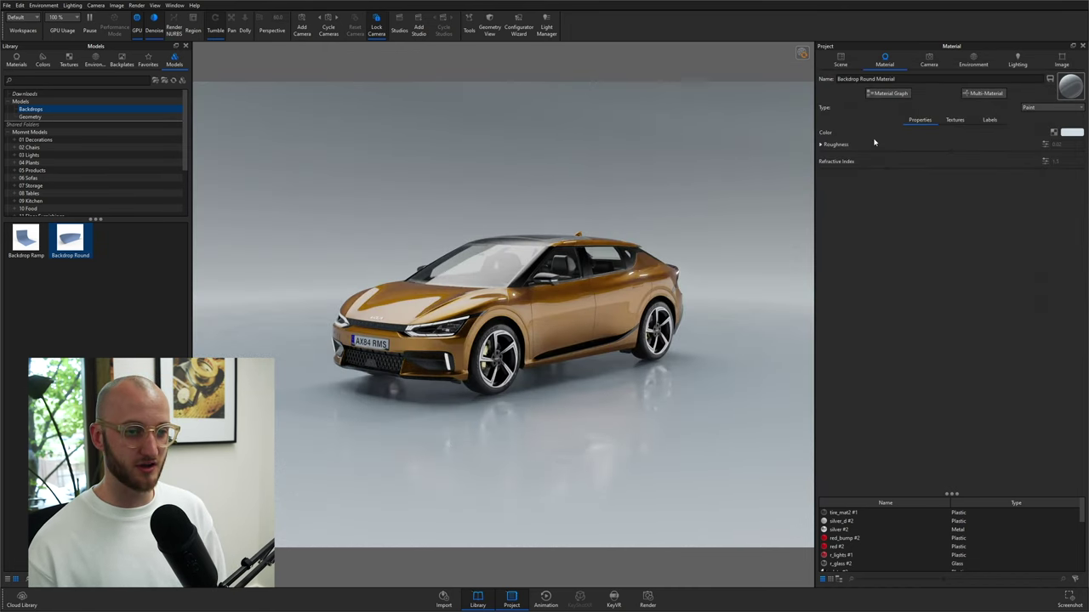
{"action": "left_click", "coordinate": [929, 61]}
{"action": "left_click", "coordinate": [867, 77]}
{"action": "scroll", "coordinate": [628, 390], "scroll_direction": "up", "scroll_amount": 5}
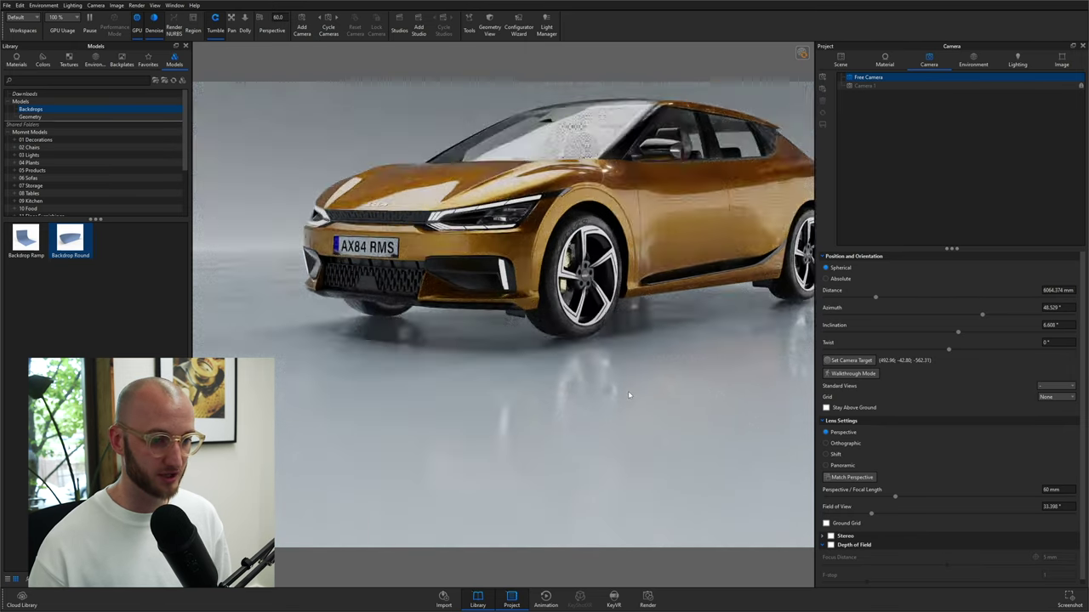
{"action": "scroll", "coordinate": [526, 253], "scroll_direction": "down", "scroll_amount": 2}
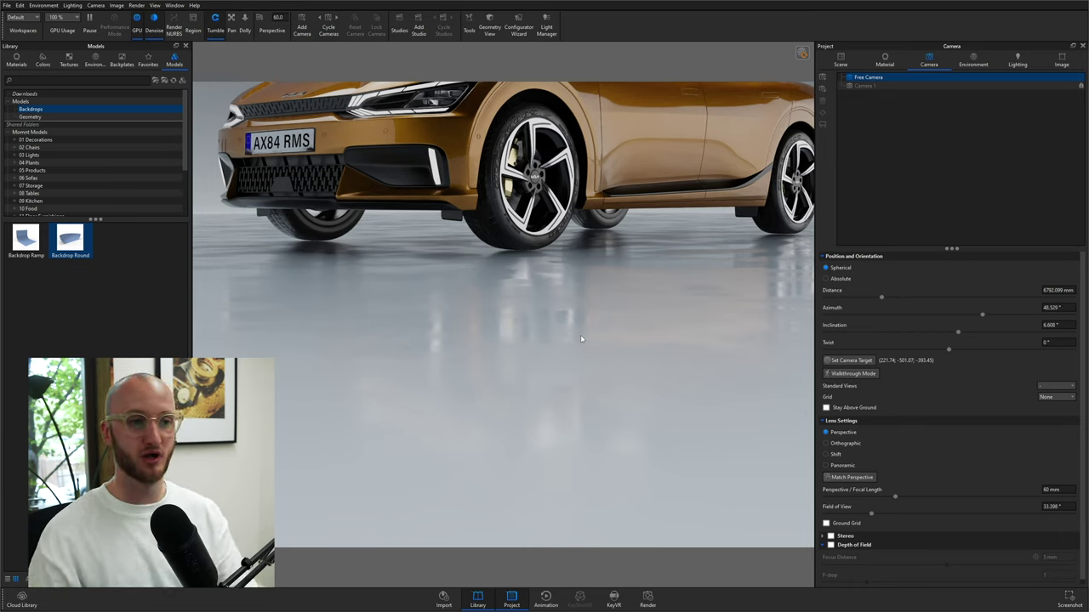
- Move the Kia EV6 back to Y −17.1569 so it fits the frame, then select Backdrop Round
{"action": "left_click", "coordinate": [720, 109]}
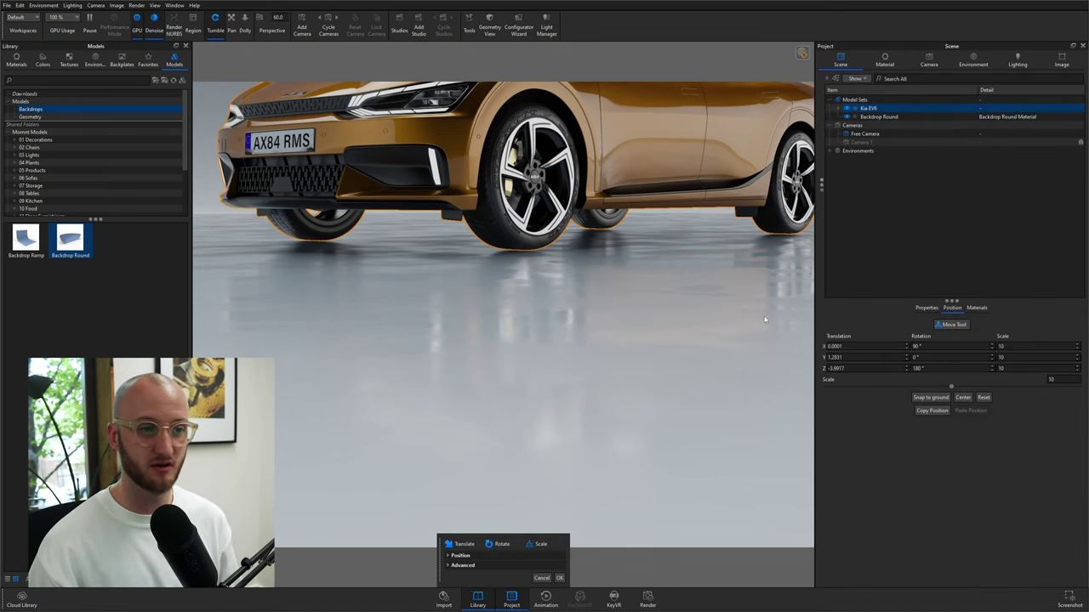
{"action": "left_click_drag", "start_coordinate": [612, 204], "coordinate": [534, 117]}
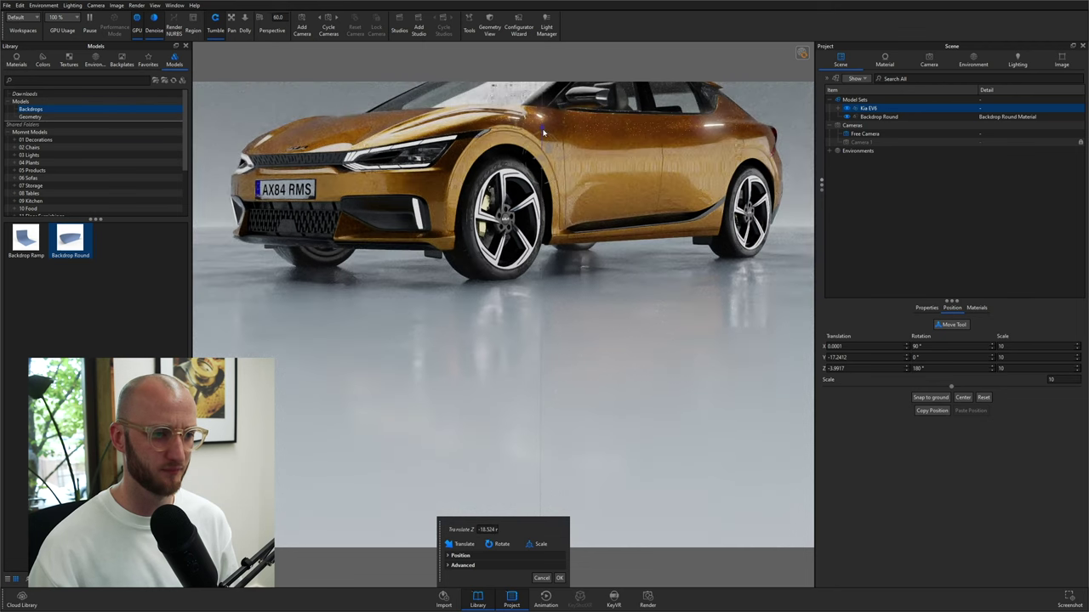
{"action": "left_click", "coordinate": [559, 578]}
{"action": "left_click", "coordinate": [917, 224]}
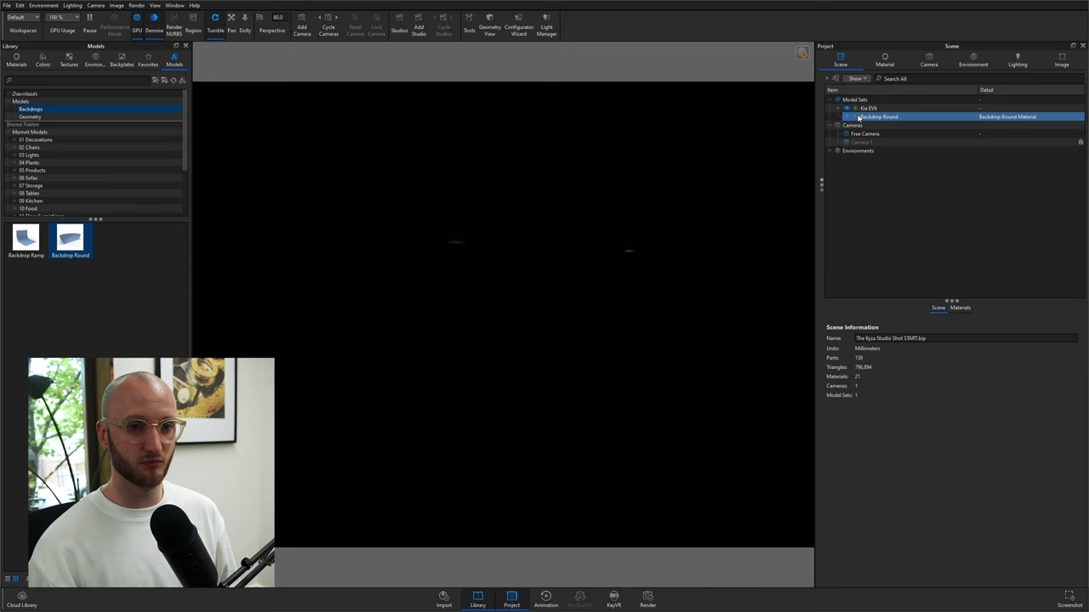
- Return to Camera 1's locked studio view of the EV6 on the glossy backdrop
{"action": "left_click", "coordinate": [927, 61]}
{"action": "left_click", "coordinate": [866, 85]}
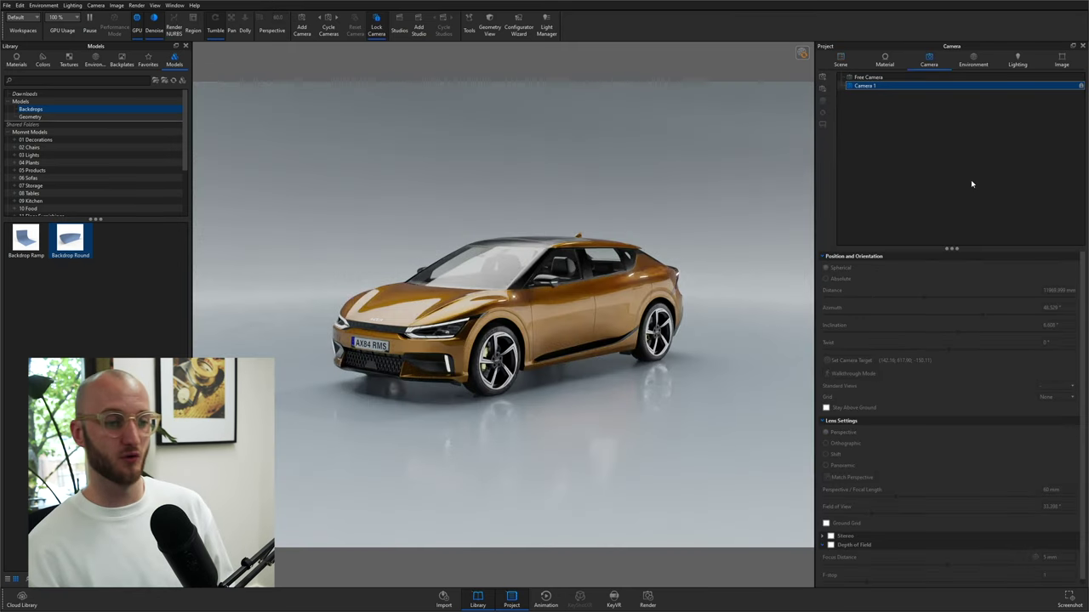